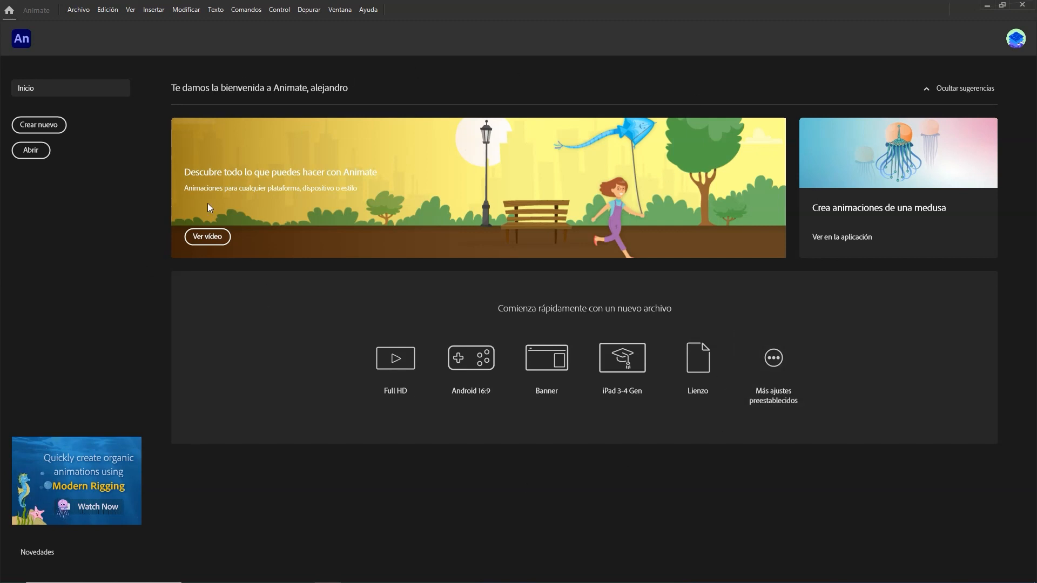
- Create a new document from the Full HD preset
click(397, 359)
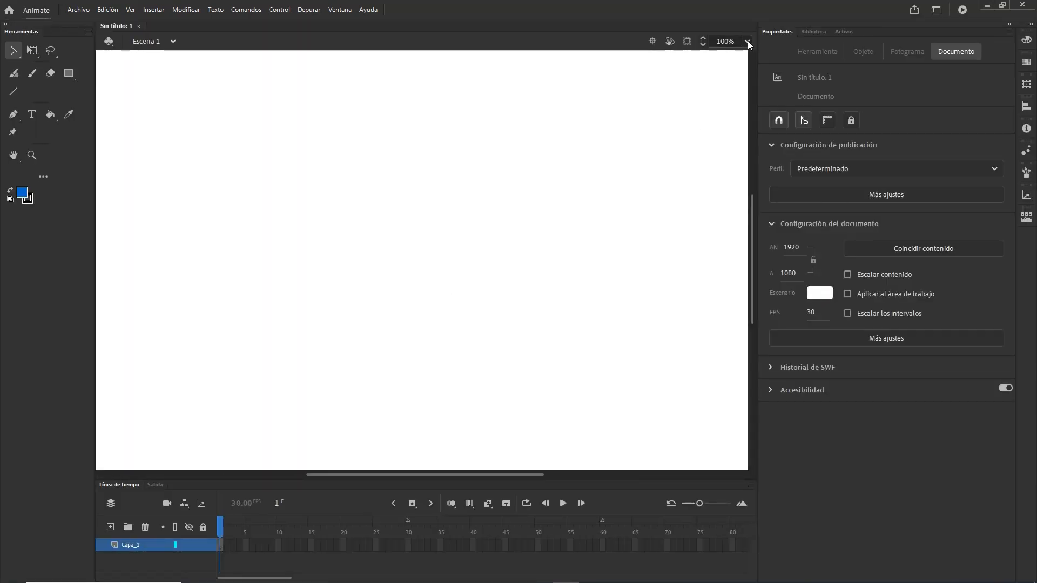
click(747, 40)
click(759, 59)
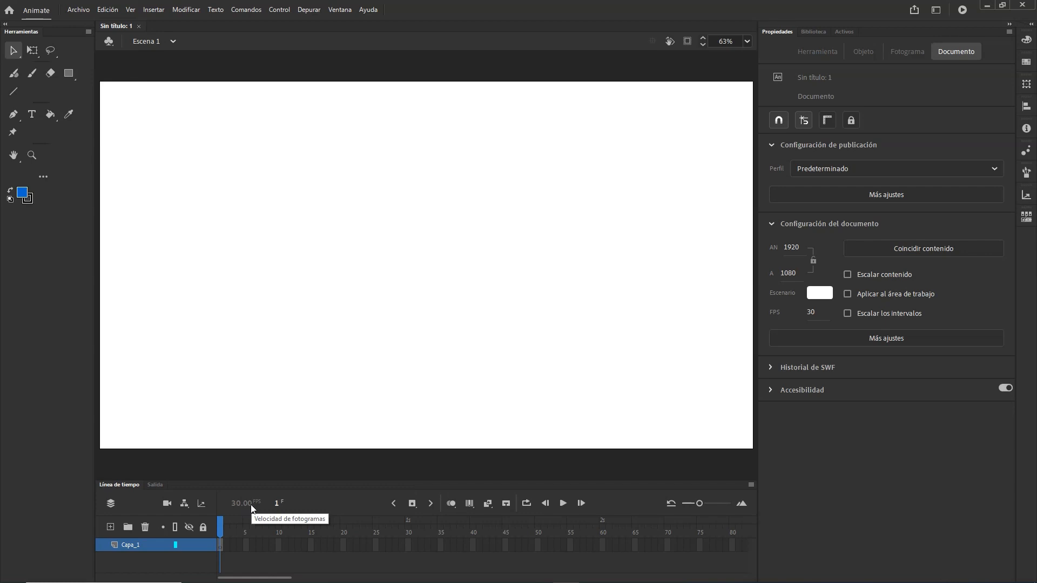
- Set the document's frame rate to 24 fps
click(192, 12)
click(193, 20)
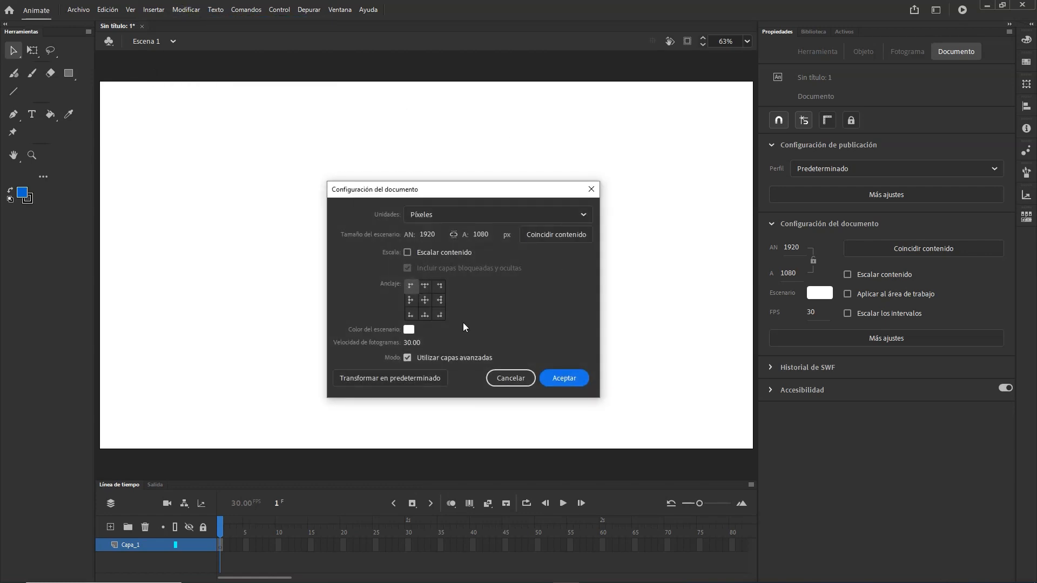
click(419, 342)
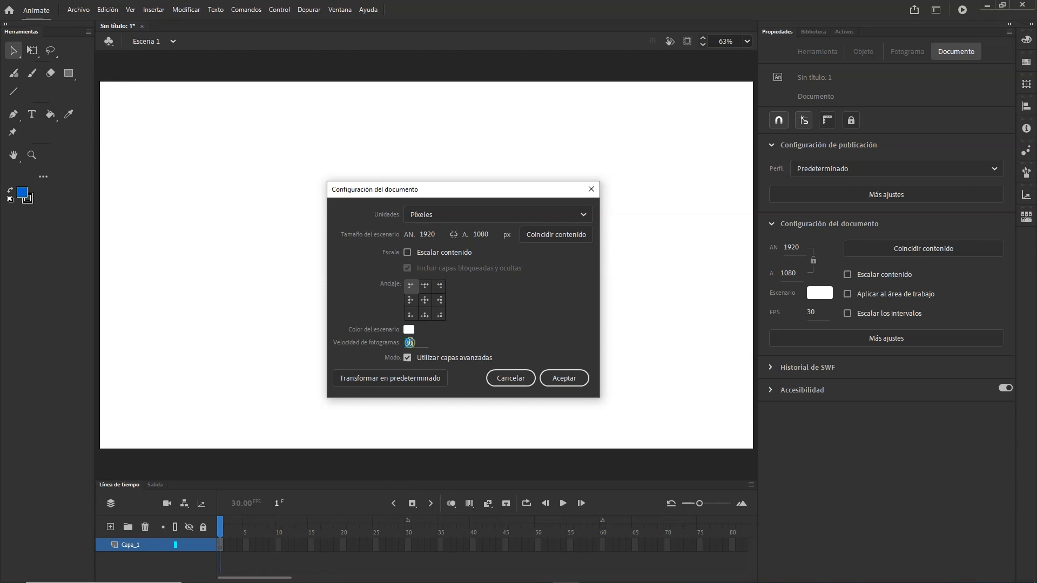
text(24)
click(515, 334)
click(559, 378)
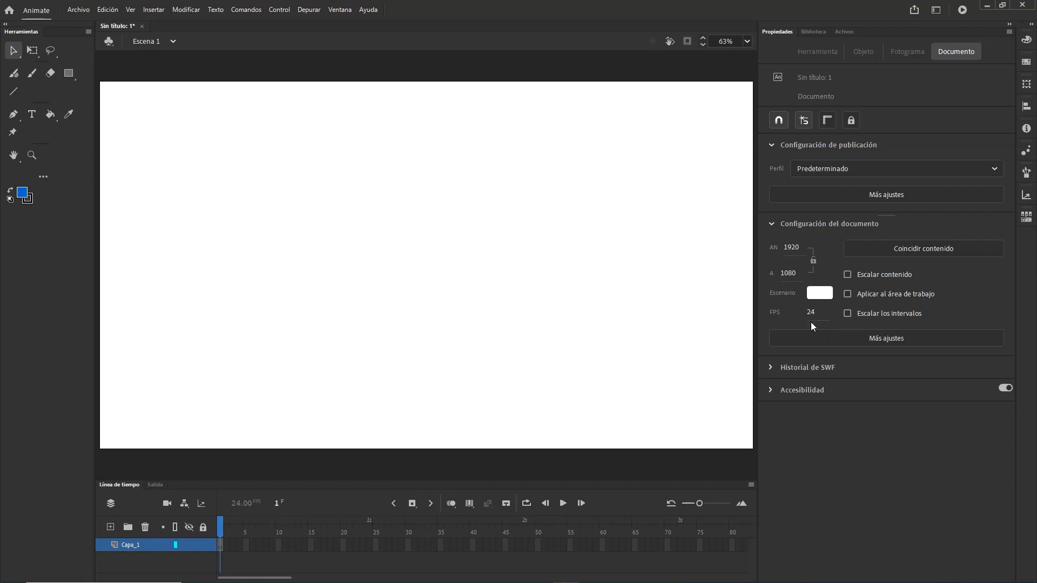
- Rename the layer Capa_1 as ball
click(220, 546)
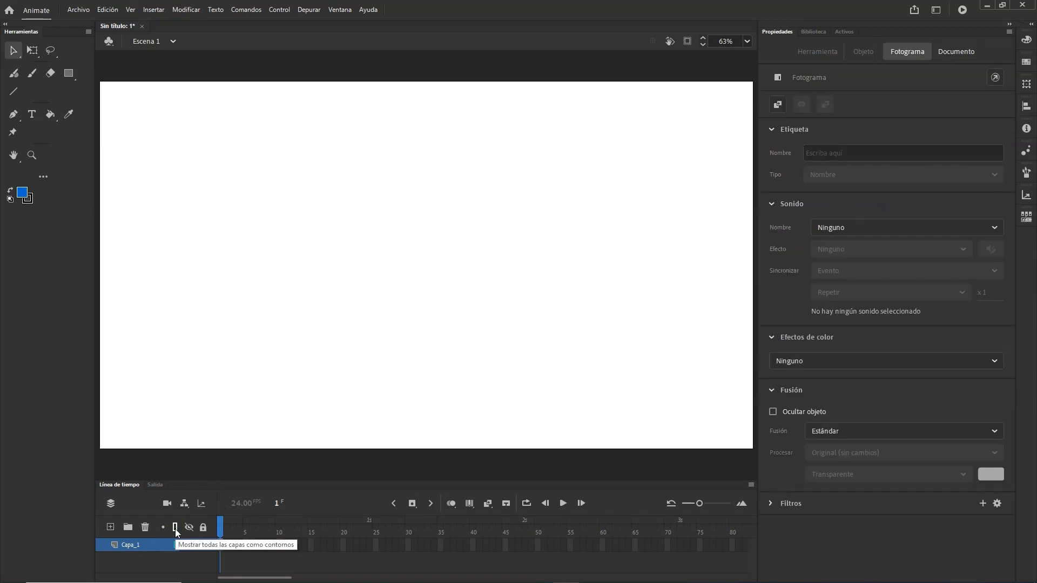
double_click(135, 546)
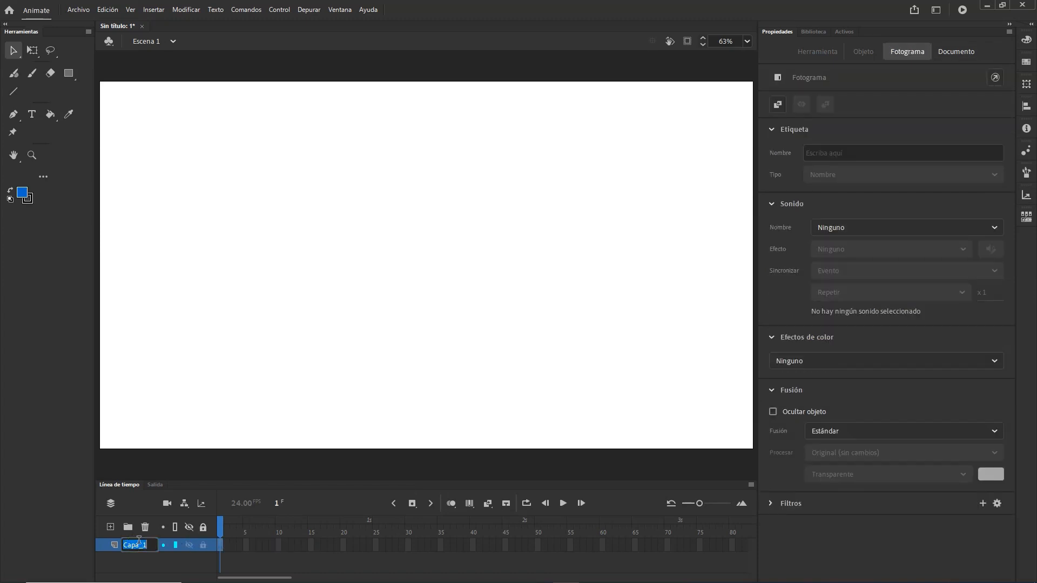
text(ball)
right_click(132, 546)
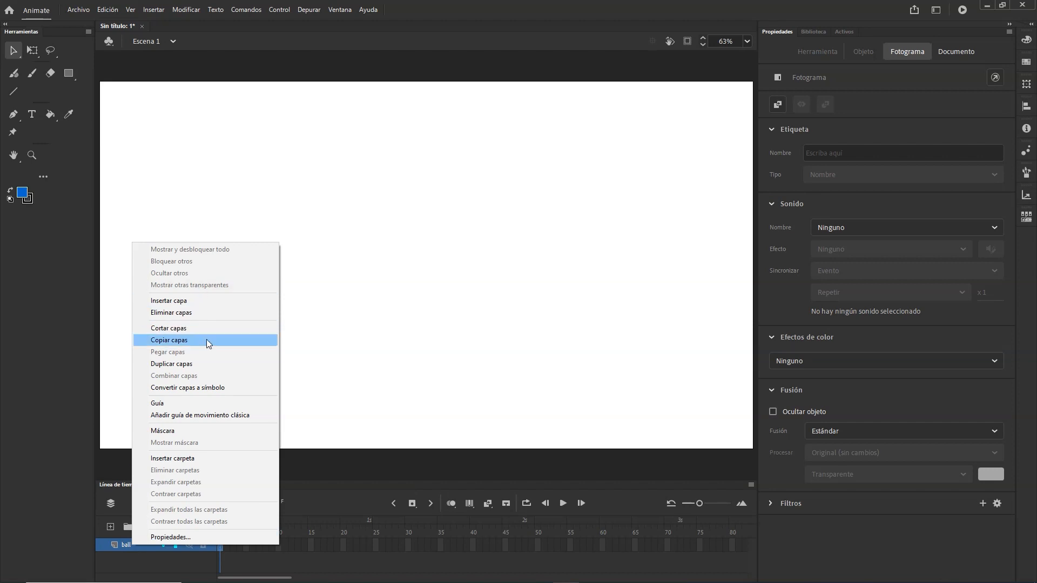
click(180, 404)
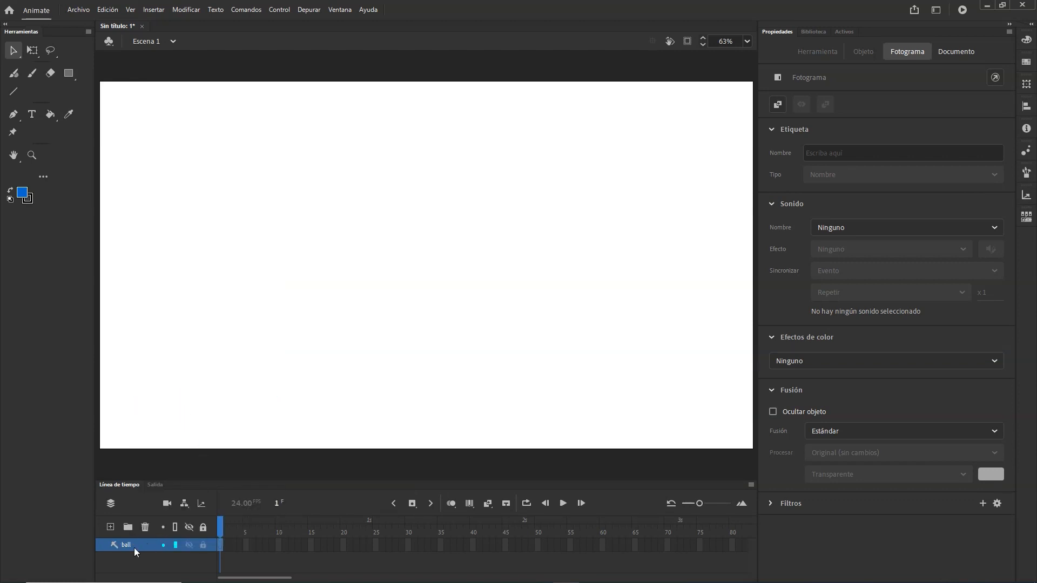
key(ctrl+z)
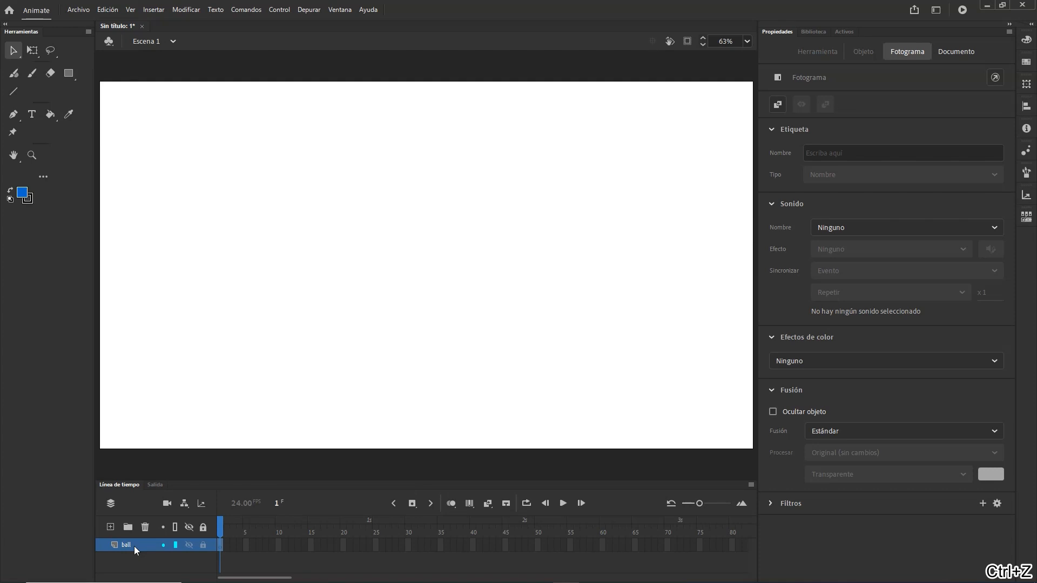
- Add a new layer and draw a horizontal ground line about 1408 px long across the lower part of the stage
click(110, 527)
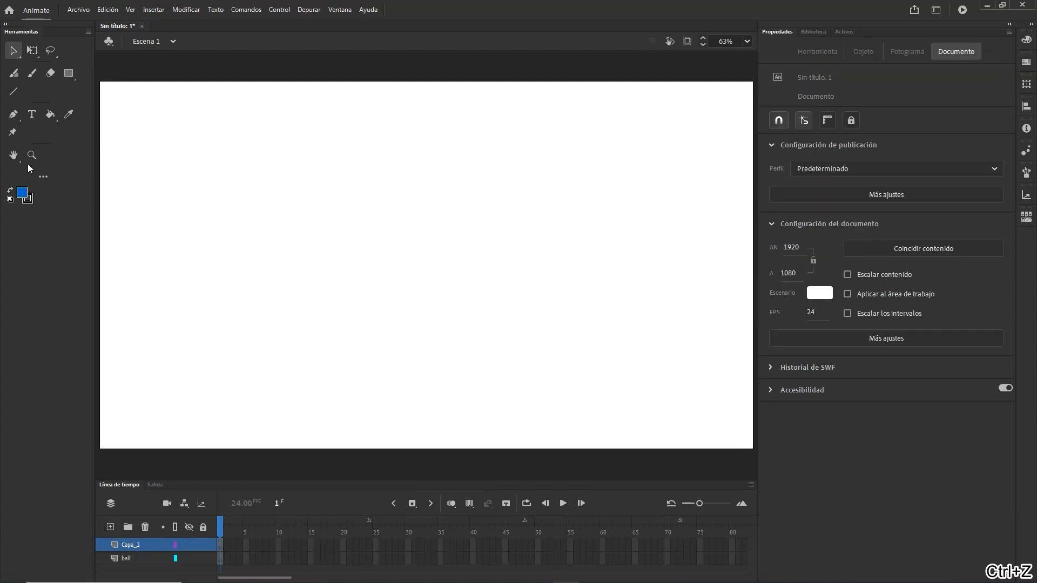
click(15, 92)
drag(195, 402, 674, 394)
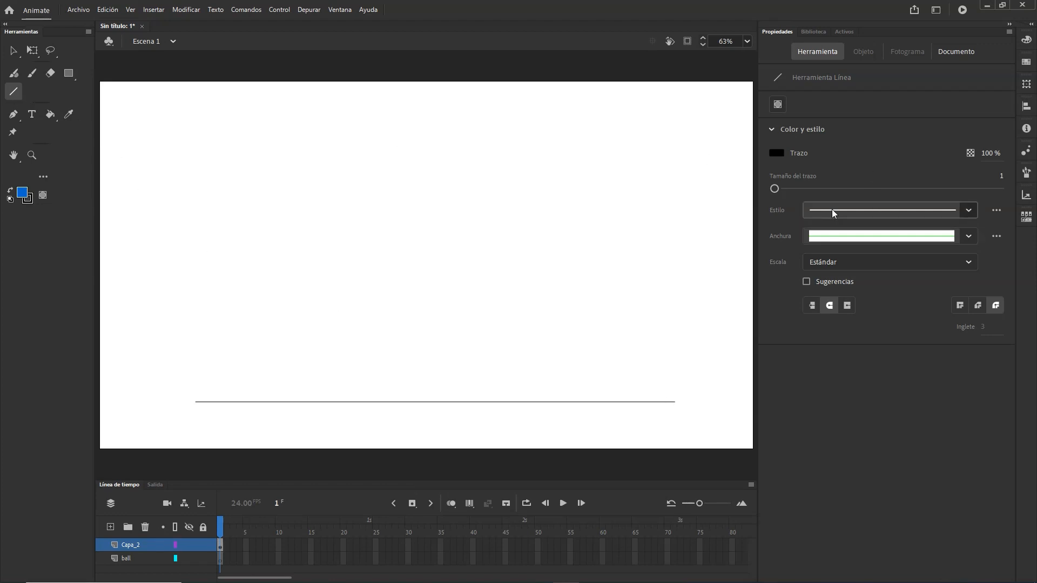
- Thicken the horizontal ground line to a stroke size of 12
drag(802, 188, 754, 186)
click(14, 50)
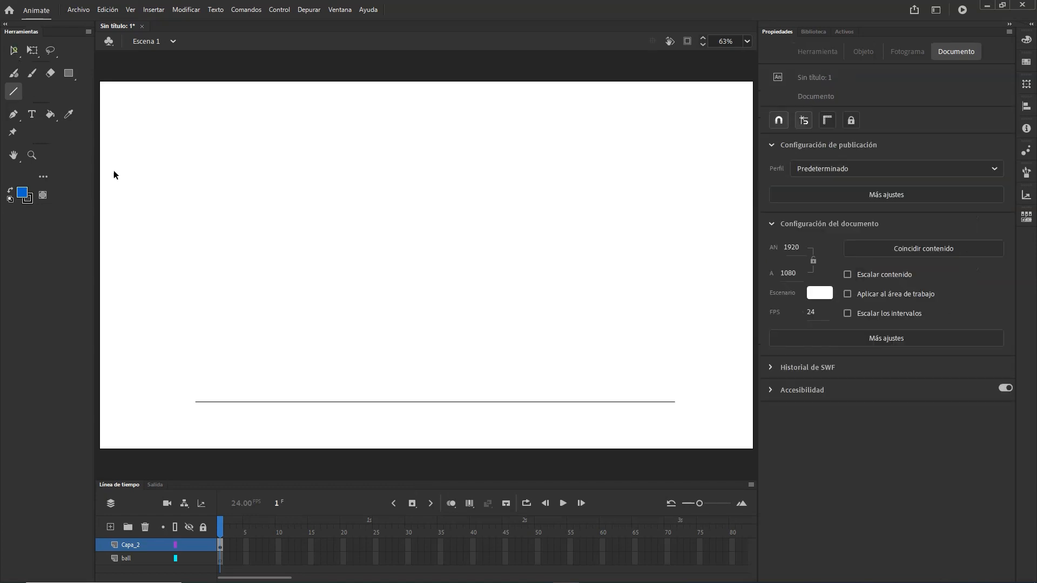
click(357, 402)
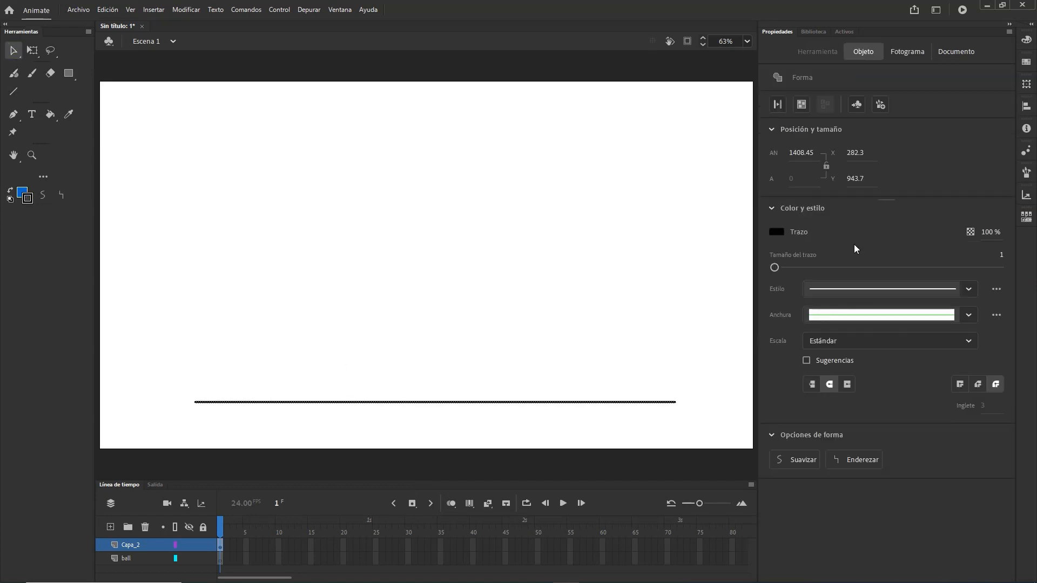
drag(774, 268, 787, 267)
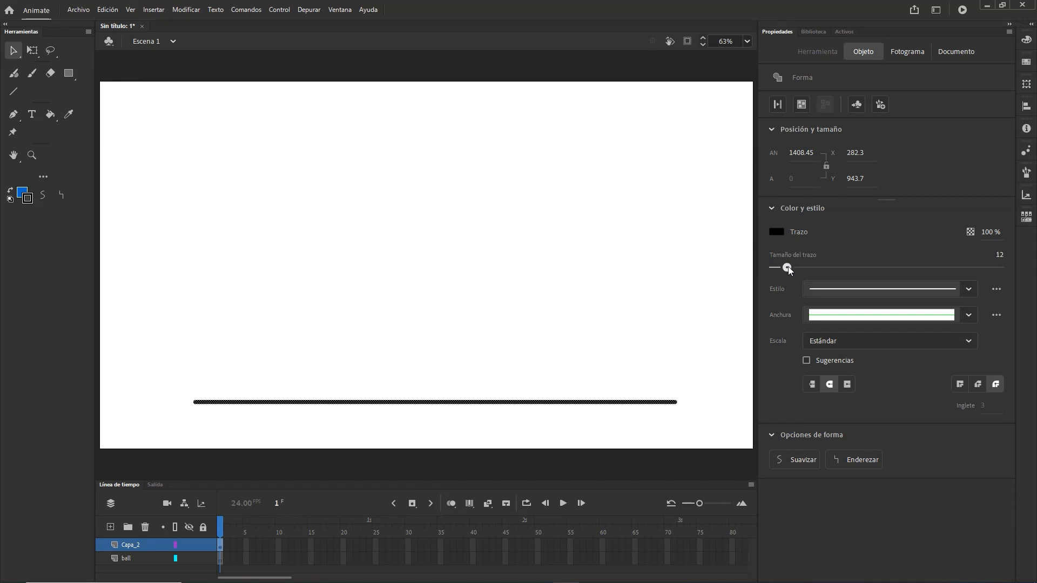
click(590, 306)
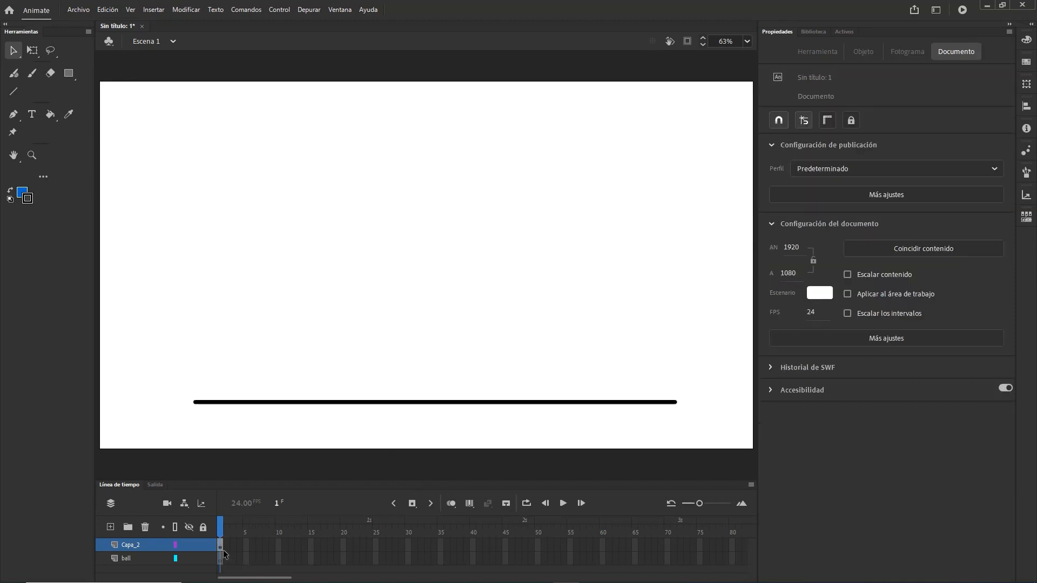
- Convert Capa_2 into a locked guide layer and move the ball layer above it
right_click(133, 545)
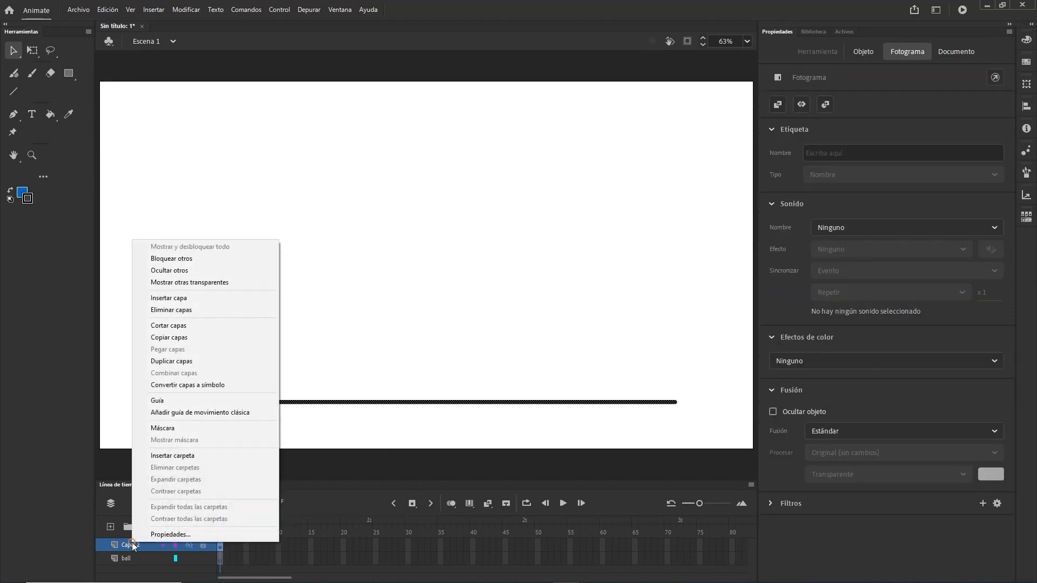
click(176, 402)
click(477, 308)
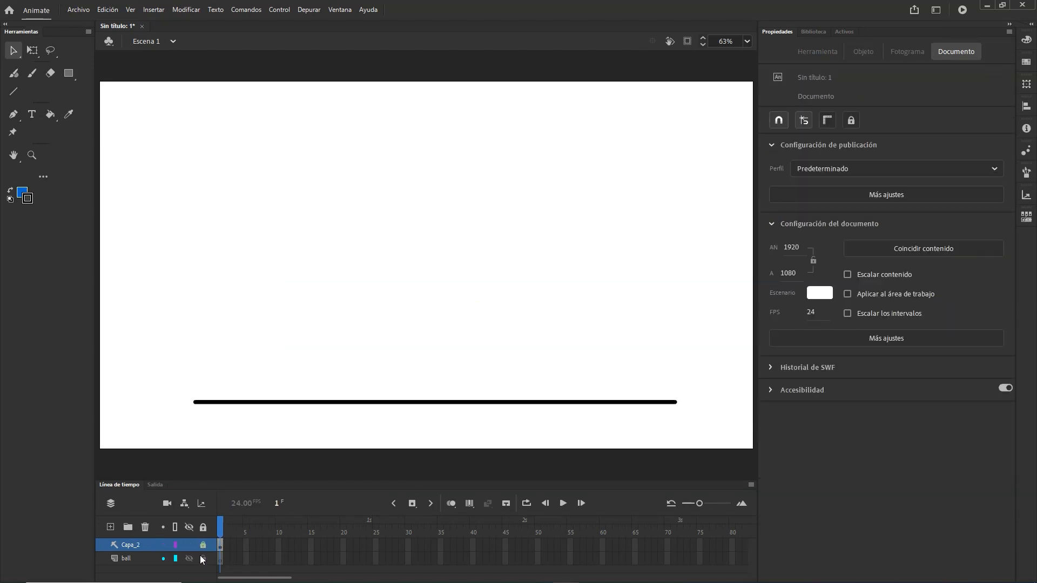
click(122, 559)
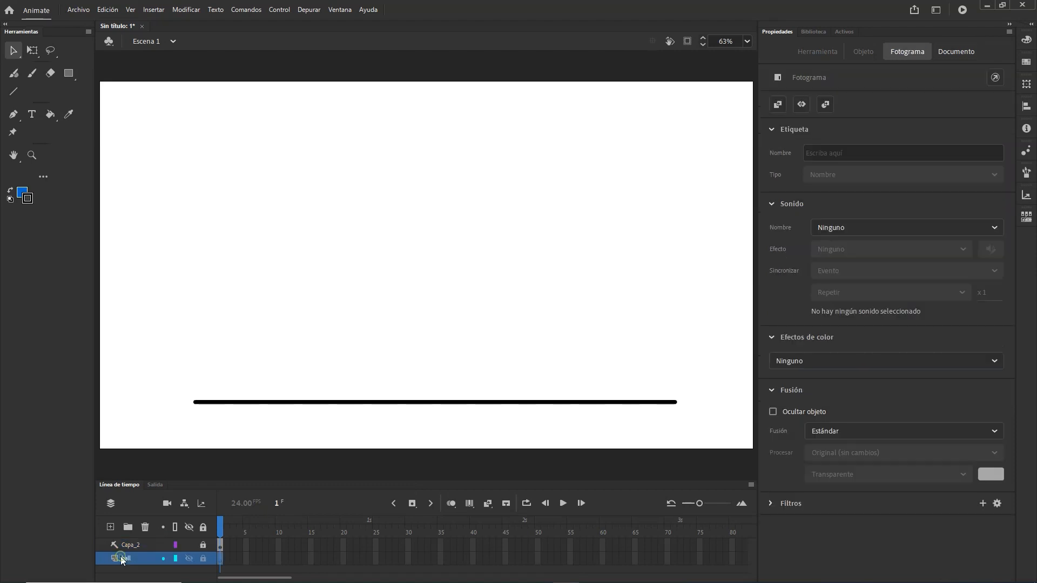
drag(124, 558, 131, 543)
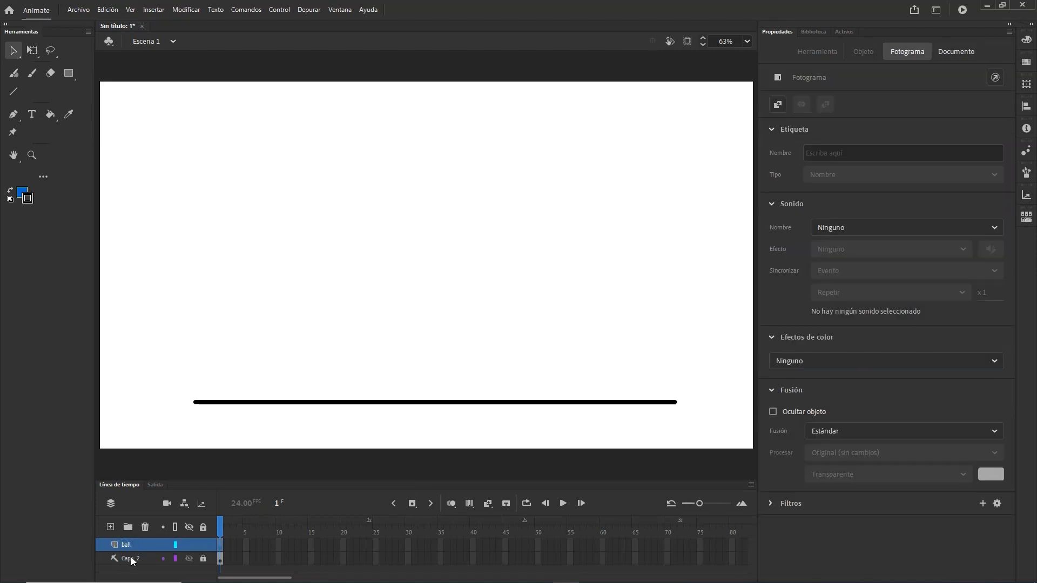
- Unlock Capa_2, draw a thin vertical line from the upper part of the stage down to the ground line, and lock the layer again
click(133, 558)
click(203, 557)
drag(548, 397, 591, 414)
click(206, 561)
click(14, 92)
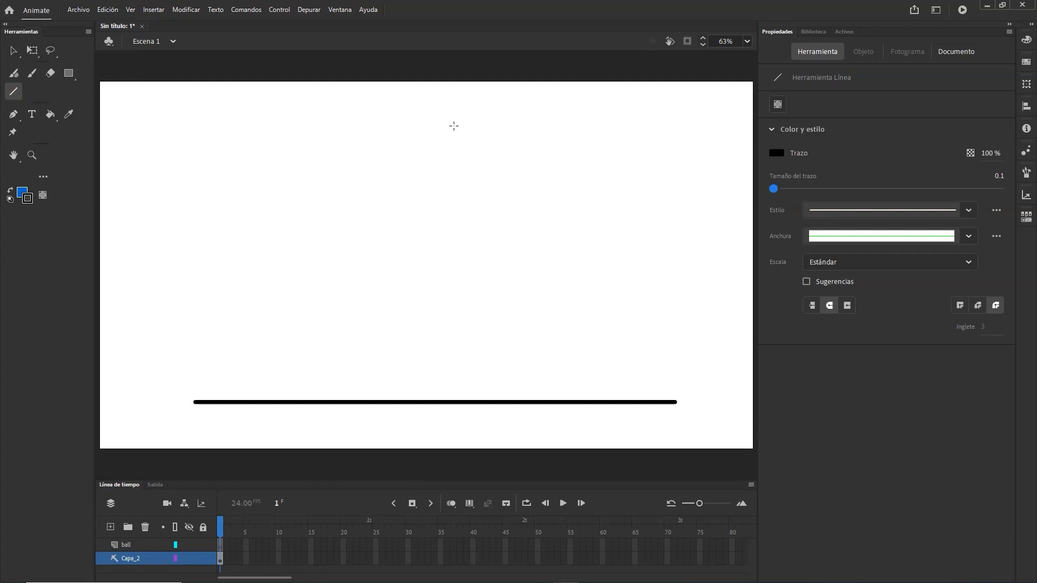
mouse_move(441, 122)
mouse_down()
mouse_move(440, 324)
mouse_move(426, 400)
mouse_up()
click(11, 53)
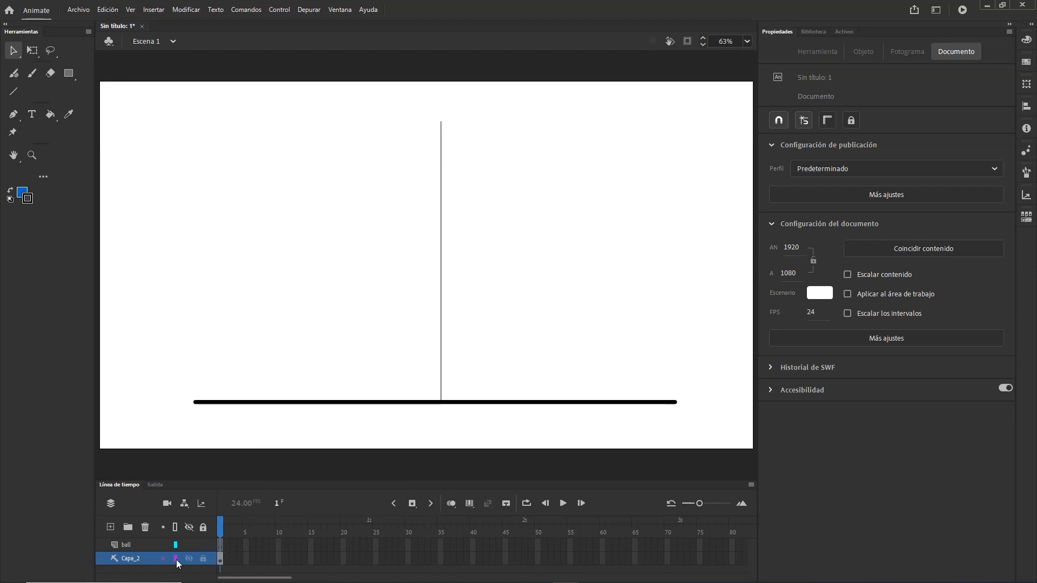
click(202, 559)
- On frame 1 of the ball layer, draw a circle about 113 px wide over the upper end of the vertical line
click(218, 544)
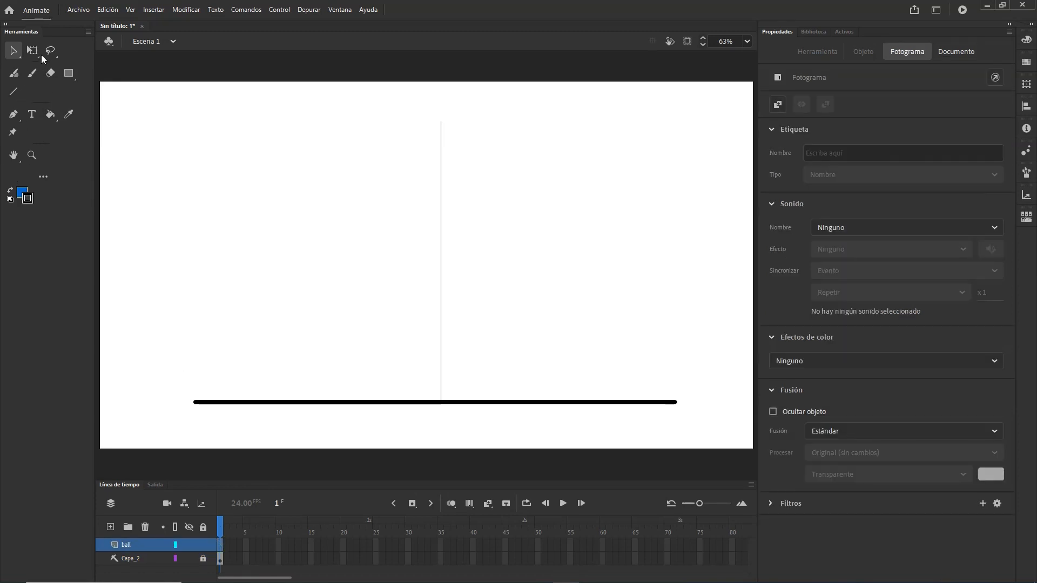
click(70, 75)
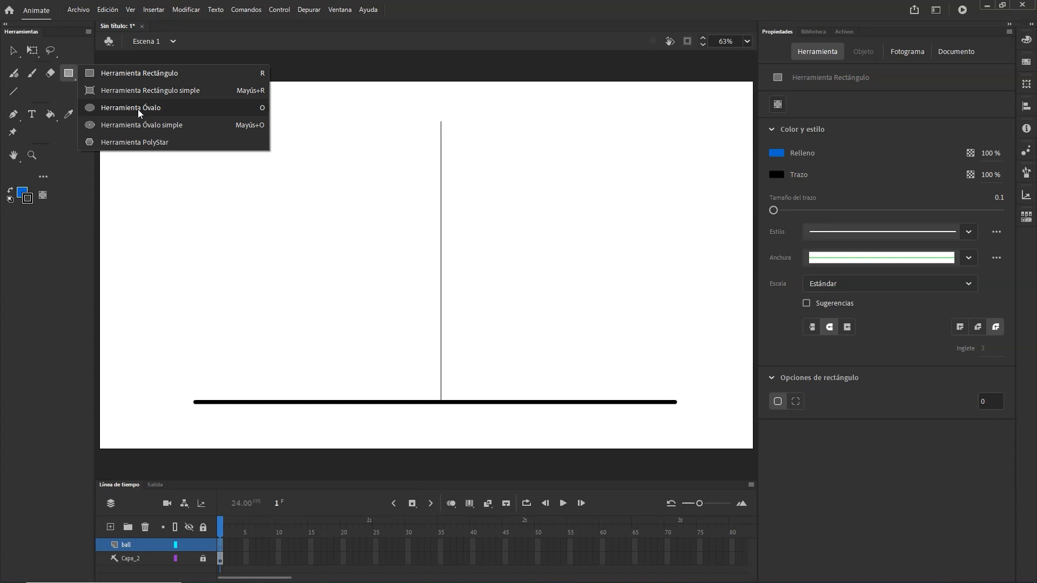
key(o)
drag(422, 96, 458, 135)
key(v)
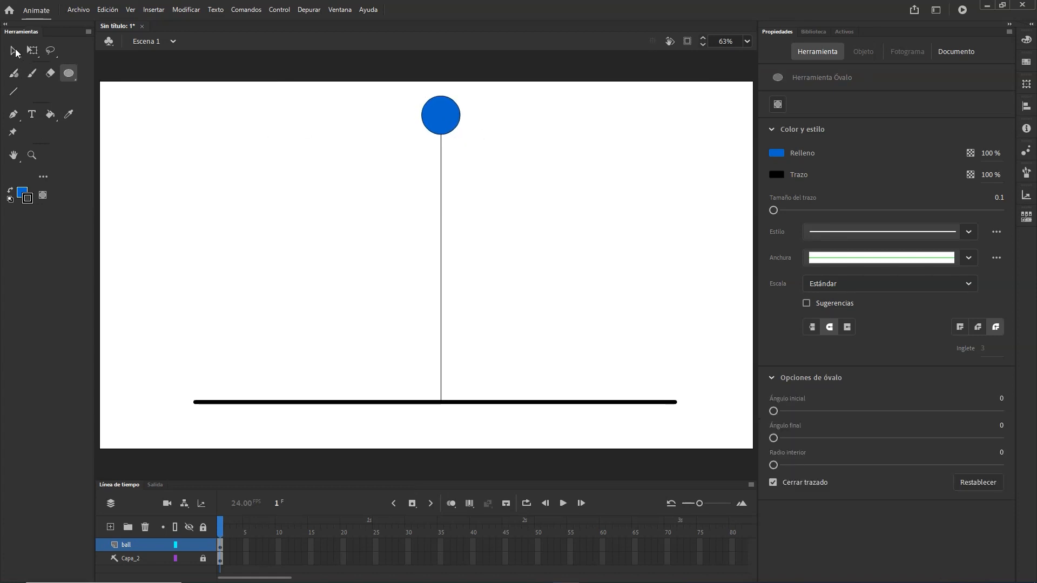
- Set the fill colour to none and delete the circle's blue fill
click(22, 193)
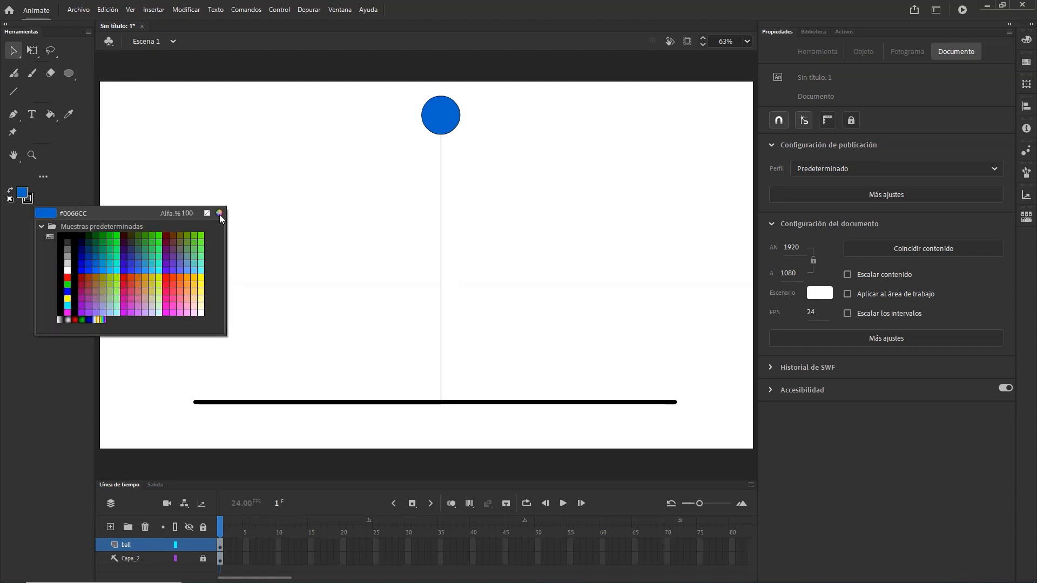
click(207, 214)
click(440, 112)
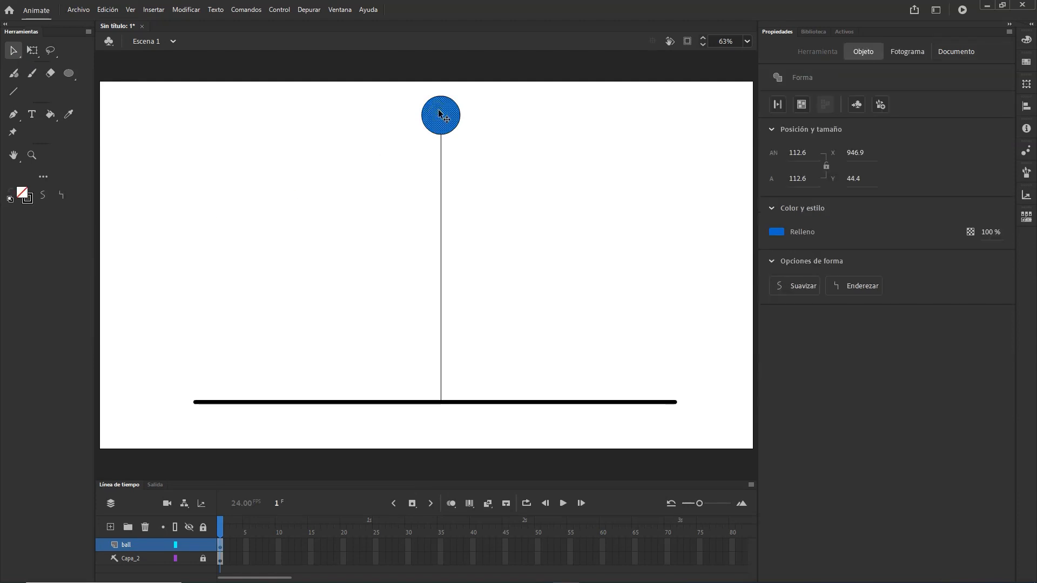
key(Delete)
- Set the circle's stroke size to 5 and move it down to Y 63.45, centred on the vertical line's upper end
click(460, 115)
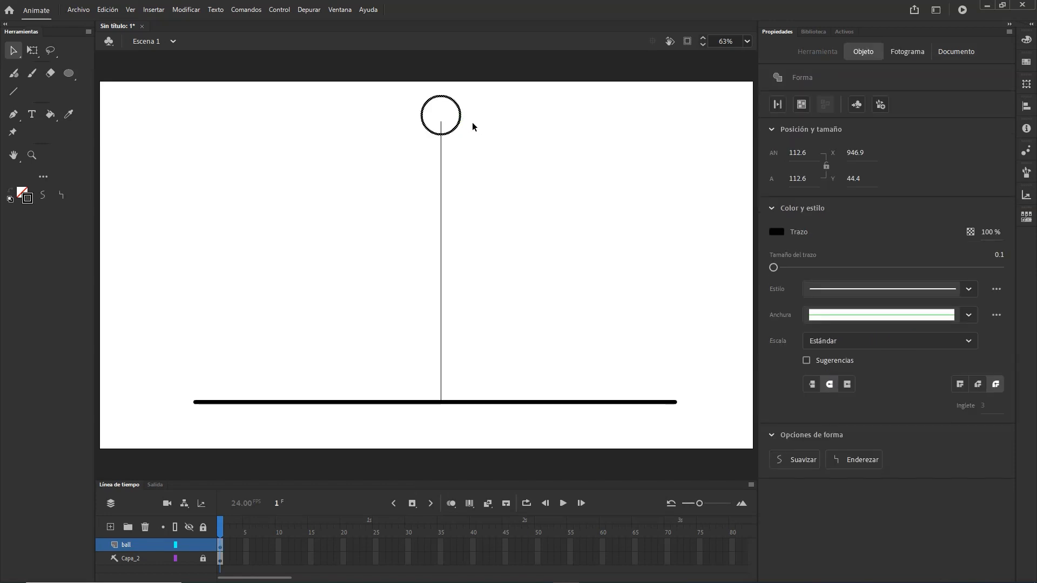
drag(773, 268, 779, 267)
drag(458, 126, 456, 132)
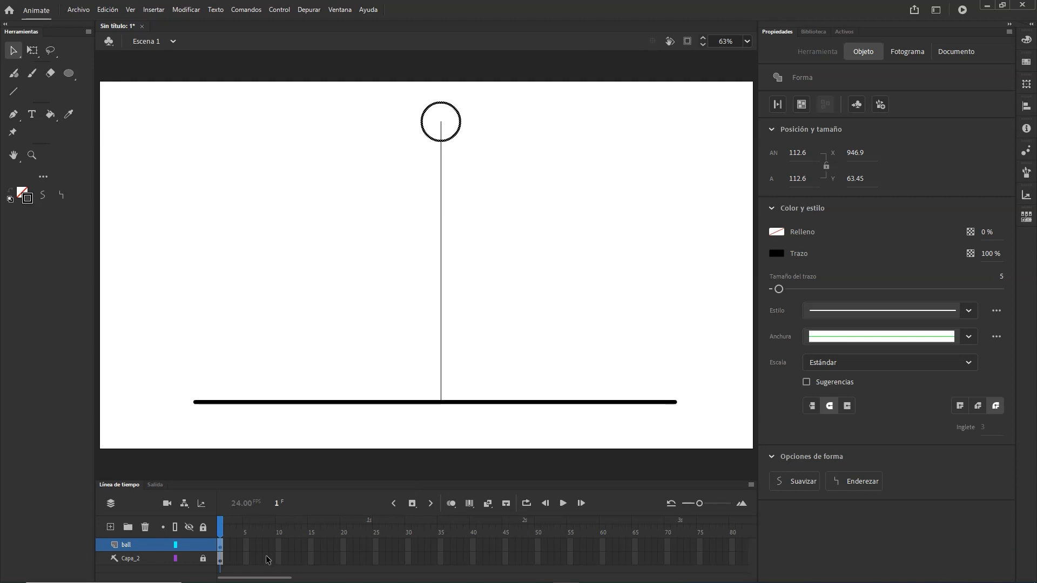
- Select frames 2 to 24 of the ball layer
click(370, 545)
right_click(370, 546)
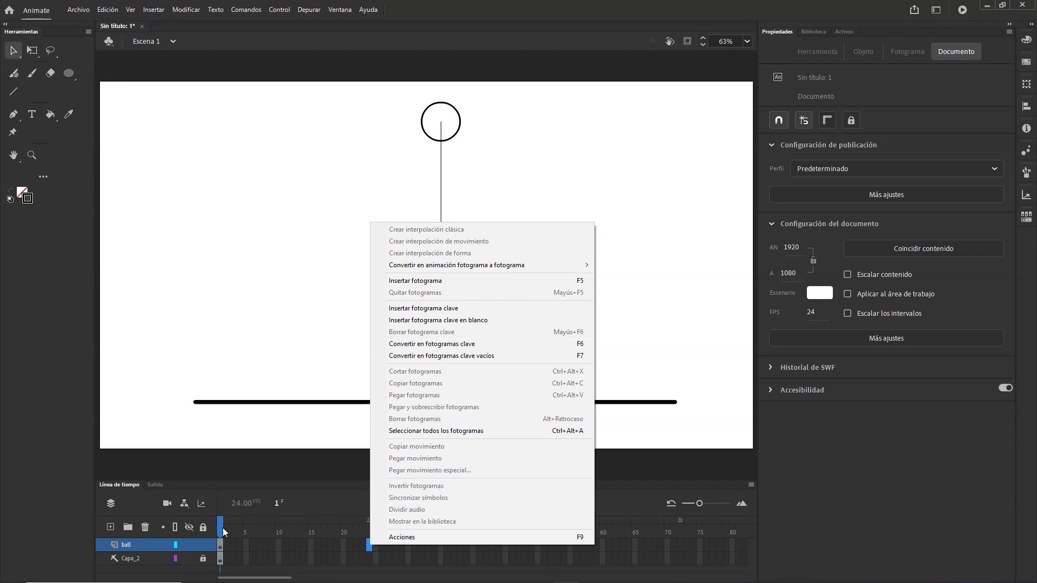
drag(226, 549, 370, 544)
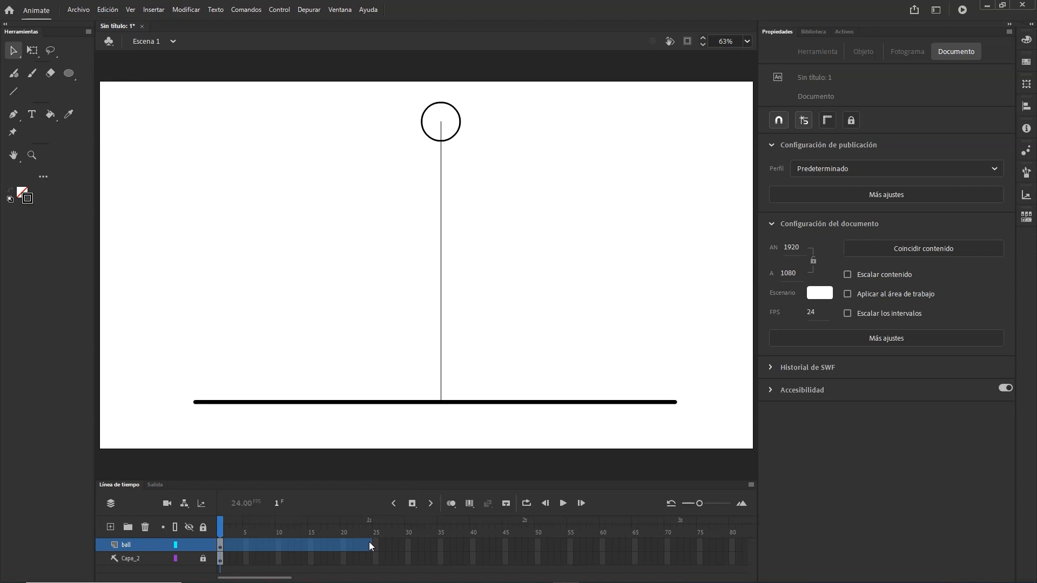
right_click(363, 543)
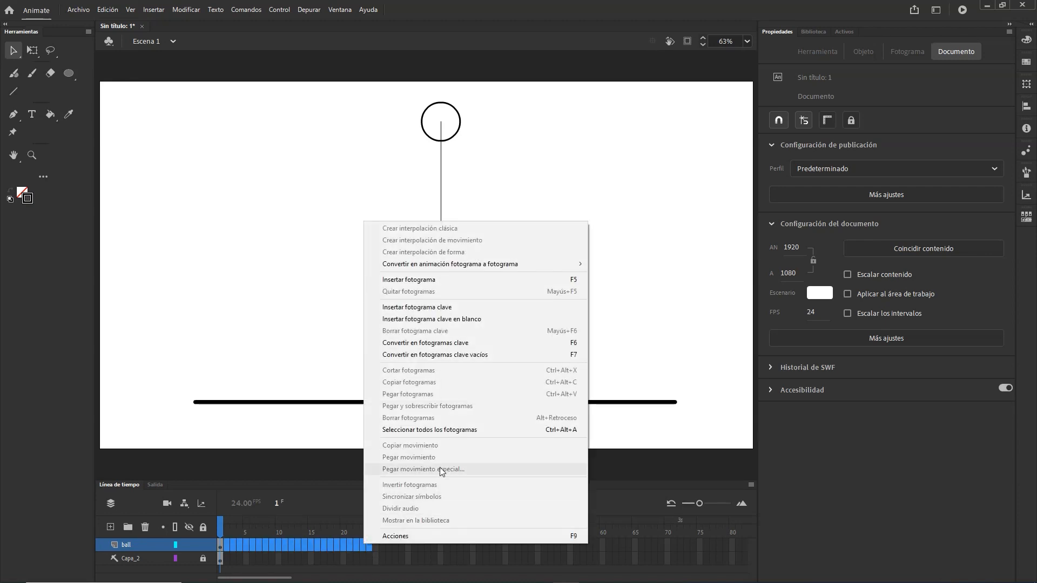
click(436, 318)
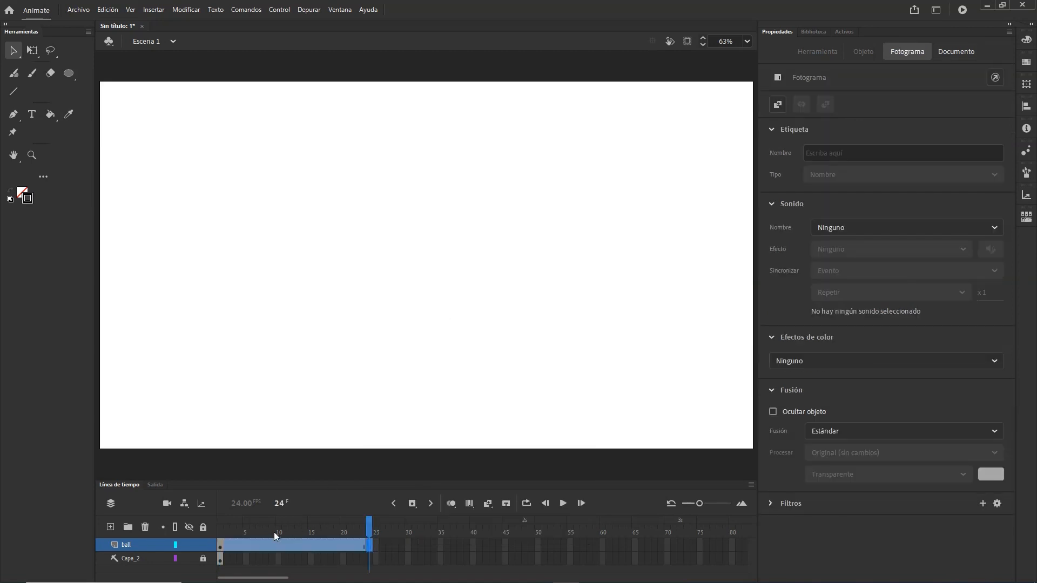
key(ctrl+z)
- Convert the selected frames 2 to 24 of the ball layer into keyframes and go to frame 2
right_click(236, 546)
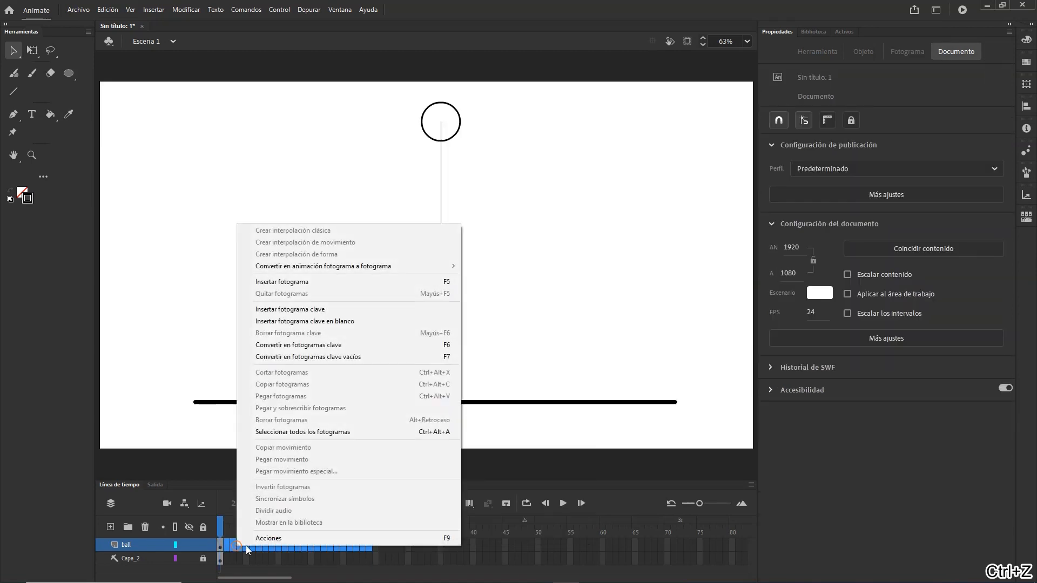
click(311, 345)
click(312, 540)
click(227, 546)
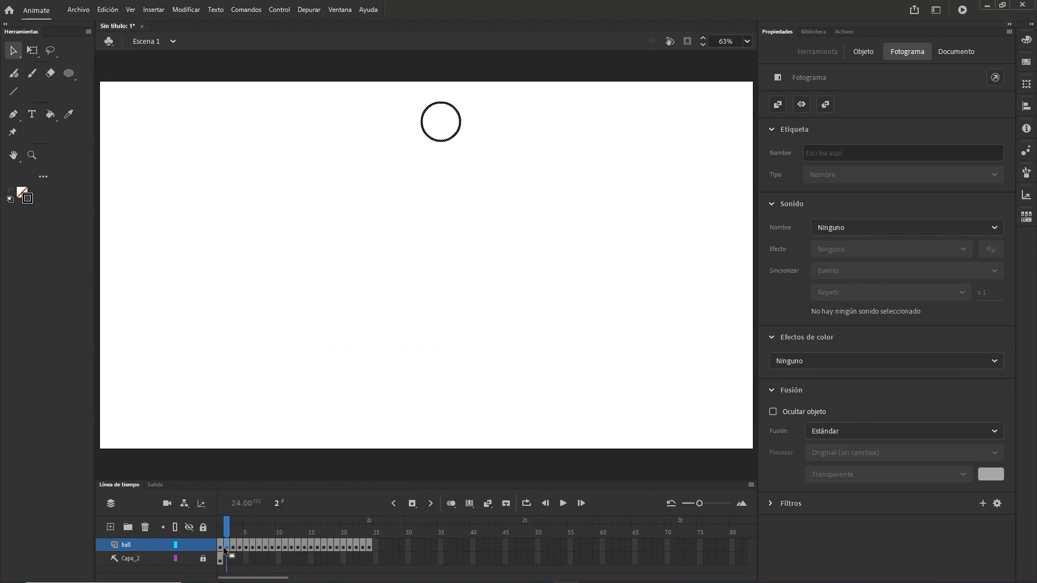
- Try to insert extra frames after the keyframes at frames 2 and 5 of the ball layer
click(221, 548)
click(228, 548)
key(F5)
click(247, 547)
key(F5)
click(262, 548)
key(ctrl+z)
key(ctrl+z)
key(ctrl+z)
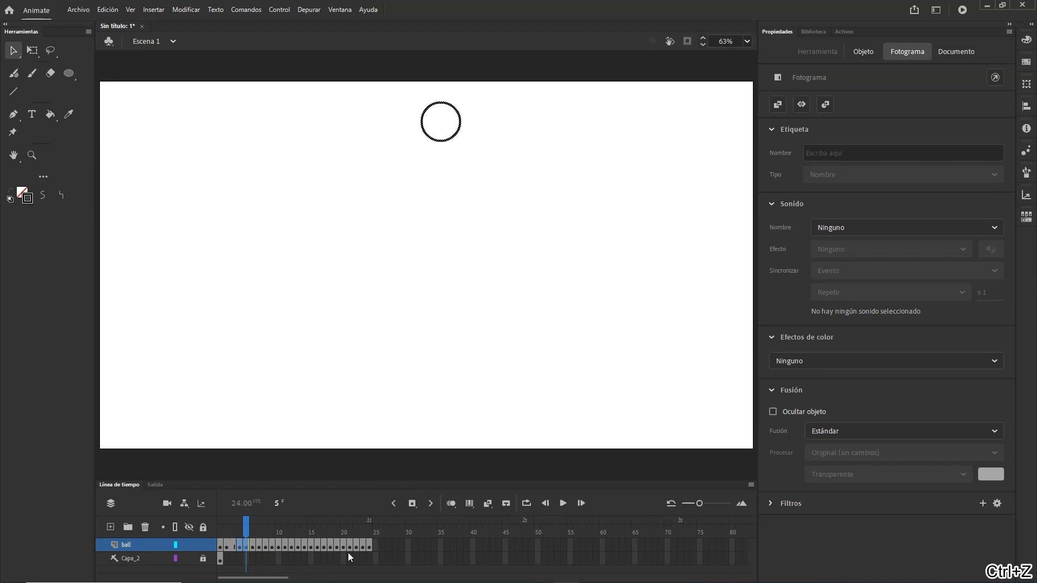
- Undo the remaining frame insertions and the keyframe conversion of frames 2 to 24 on the ball layer
click(369, 547)
key(ctrl+z)
key(ctrl+z)
key(ctrl+z)
key(ctrl+z)
key(ctrl+z)
- Try to insert blank keyframes over frames 2 to 24 of the ball layer with the Insert Blank Keyframe command
click(367, 546)
click(368, 556)
drag(368, 548, 227, 549)
right_click(233, 547)
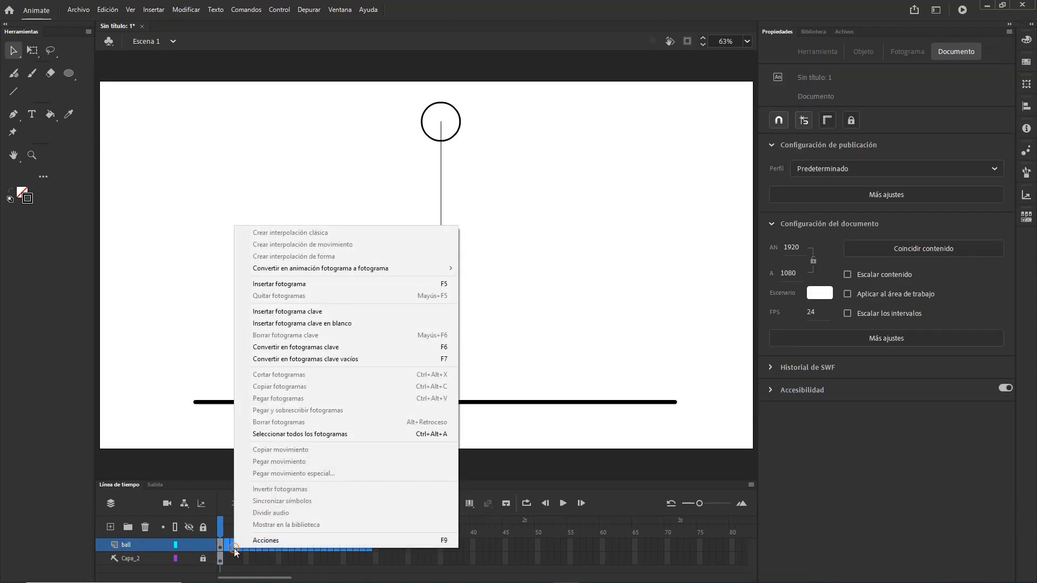
click(331, 324)
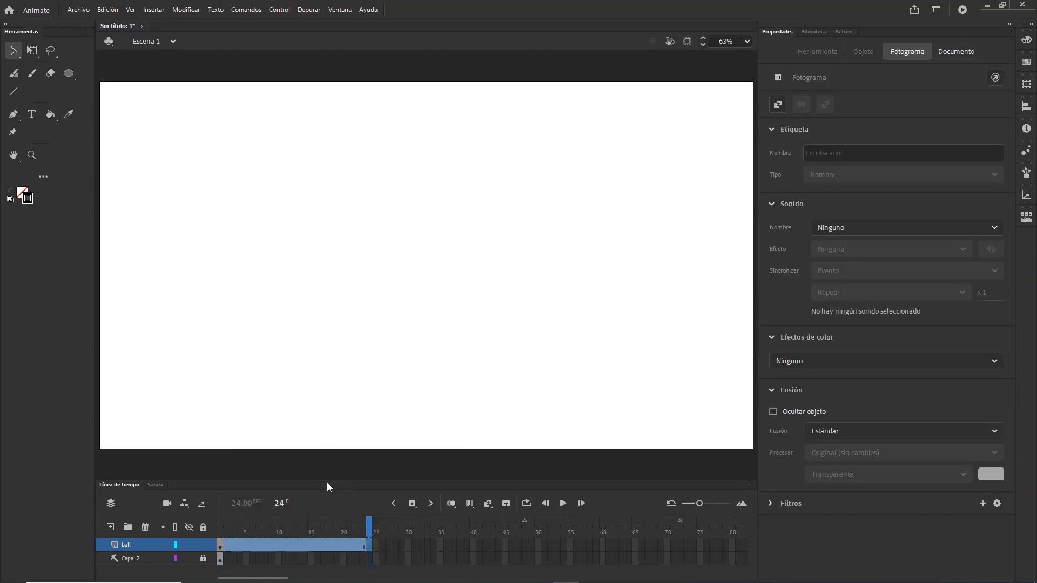
key(ctrl+z)
key(ctrl+z)
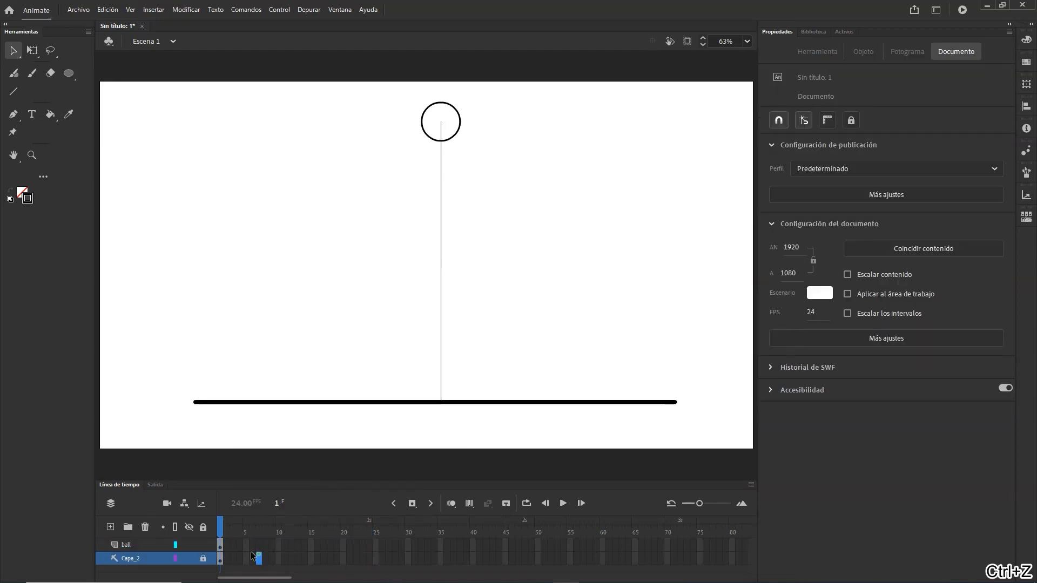
- Try to convert only frame 2 of the ball layer into a blank keyframe and compare it with frame 1
right_click(223, 545)
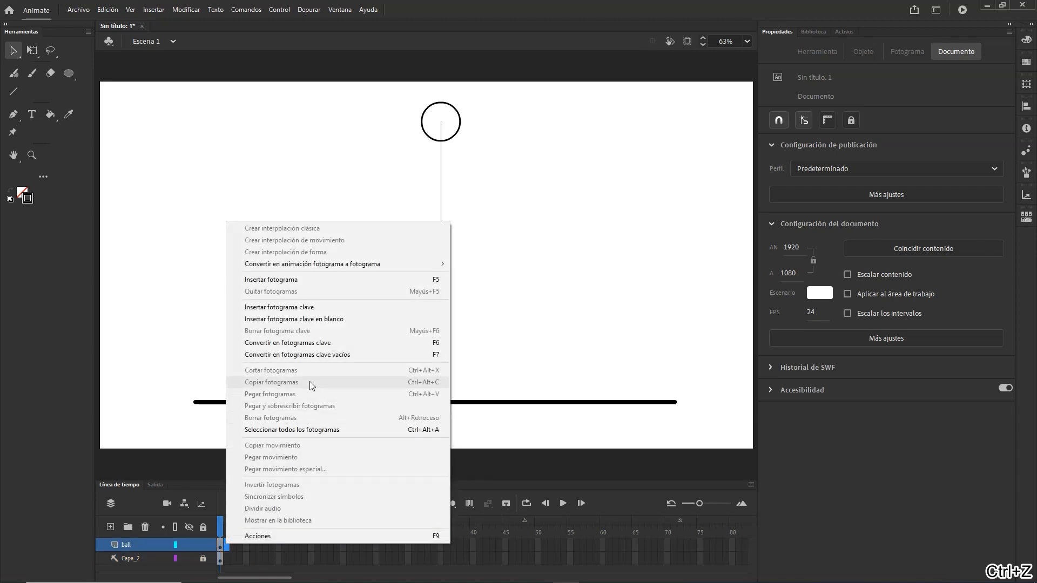
click(318, 354)
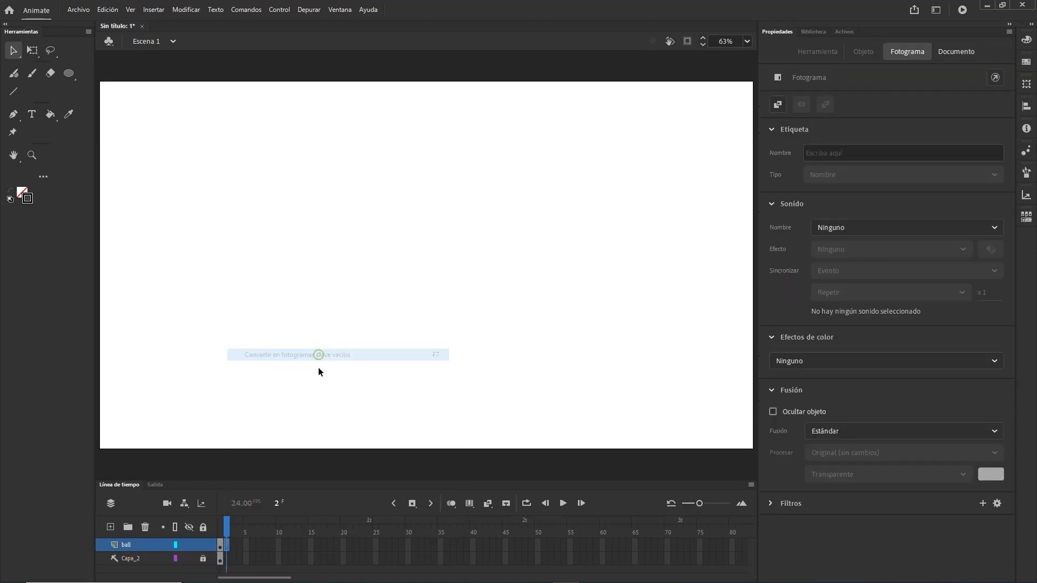
click(273, 539)
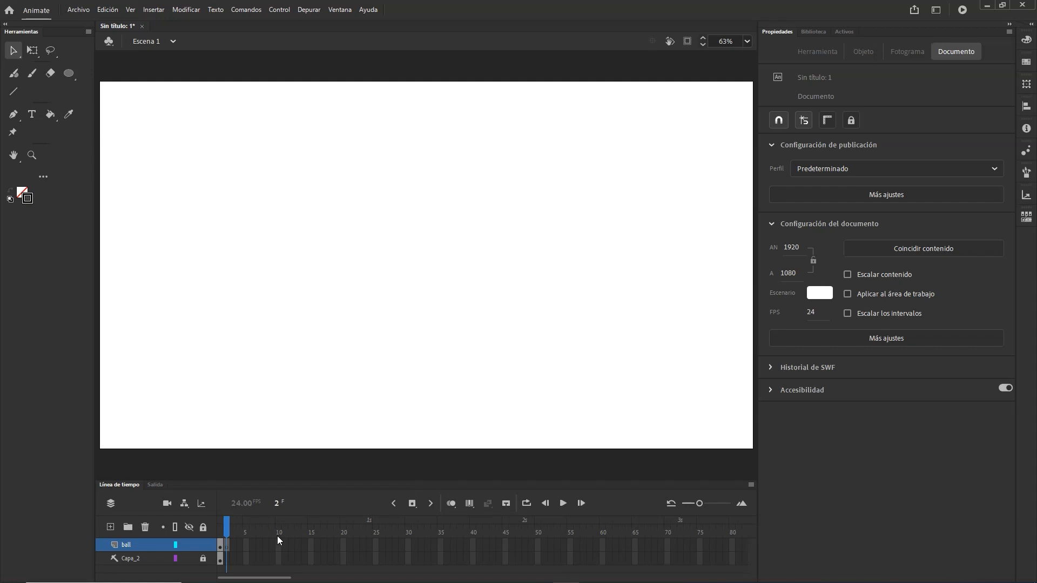
click(221, 546)
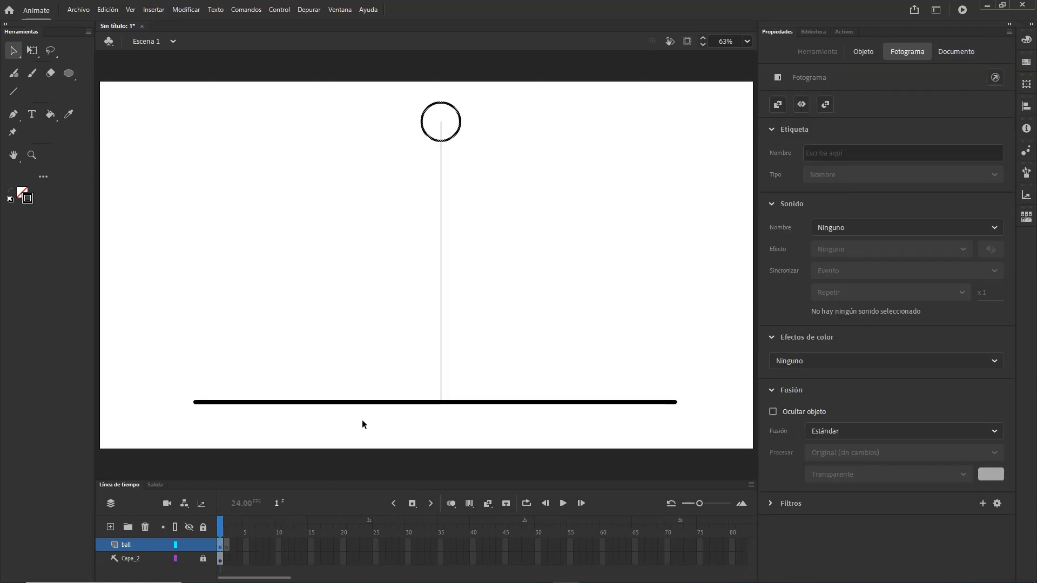
key(ctrl+z)
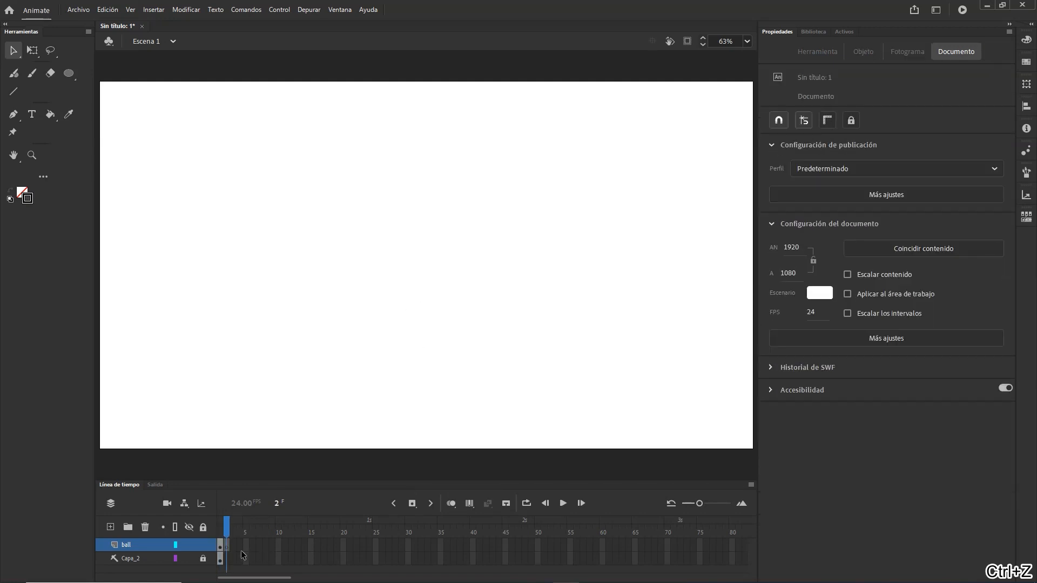
key(ctrl+z)
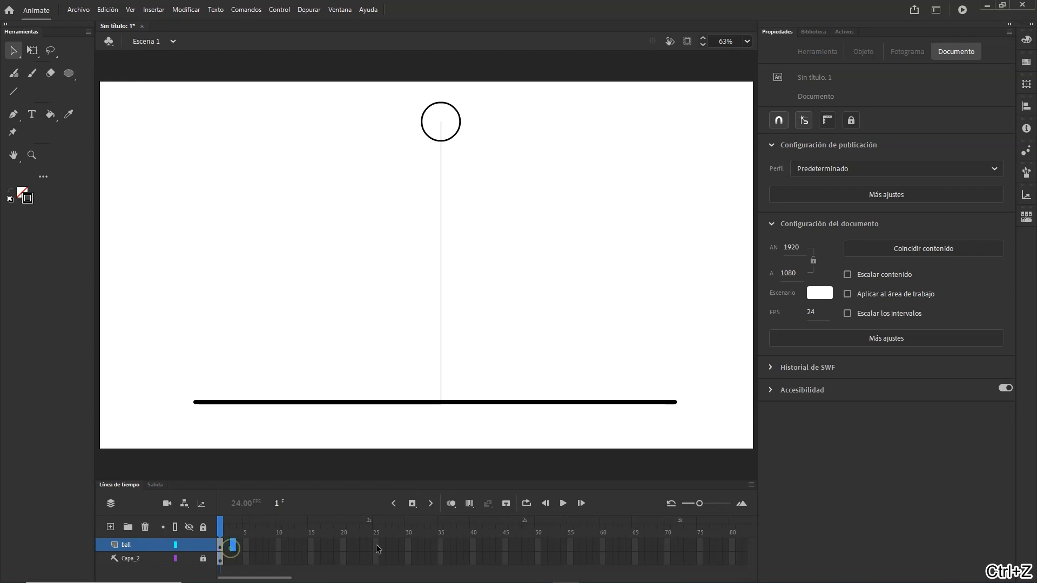
- Try Insert Blank Keyframe again on frames 2 to 24 of the ball layer and inspect frames 19 and 24
drag(369, 545, 224, 546)
right_click(229, 547)
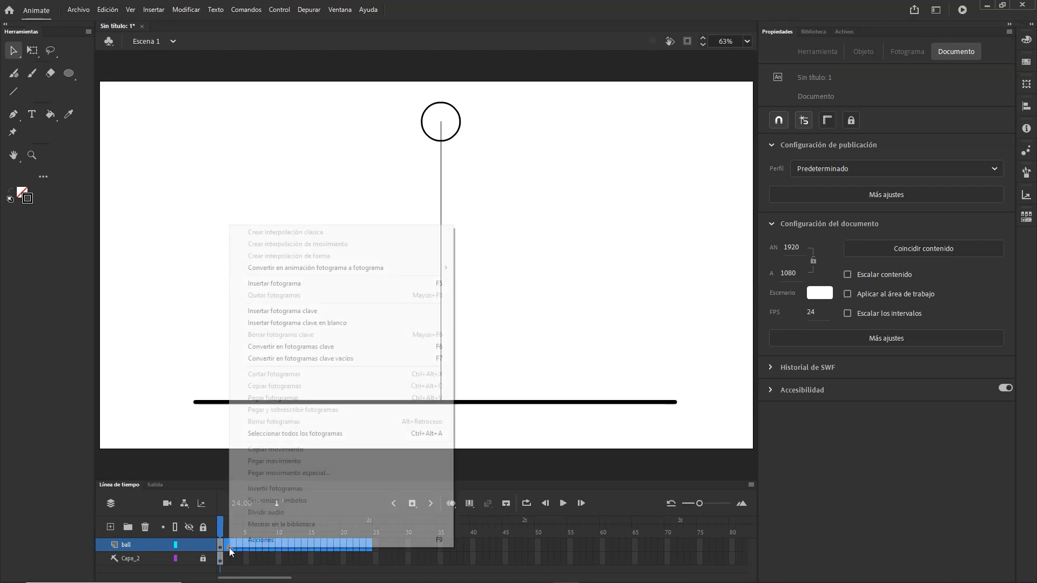
click(339, 324)
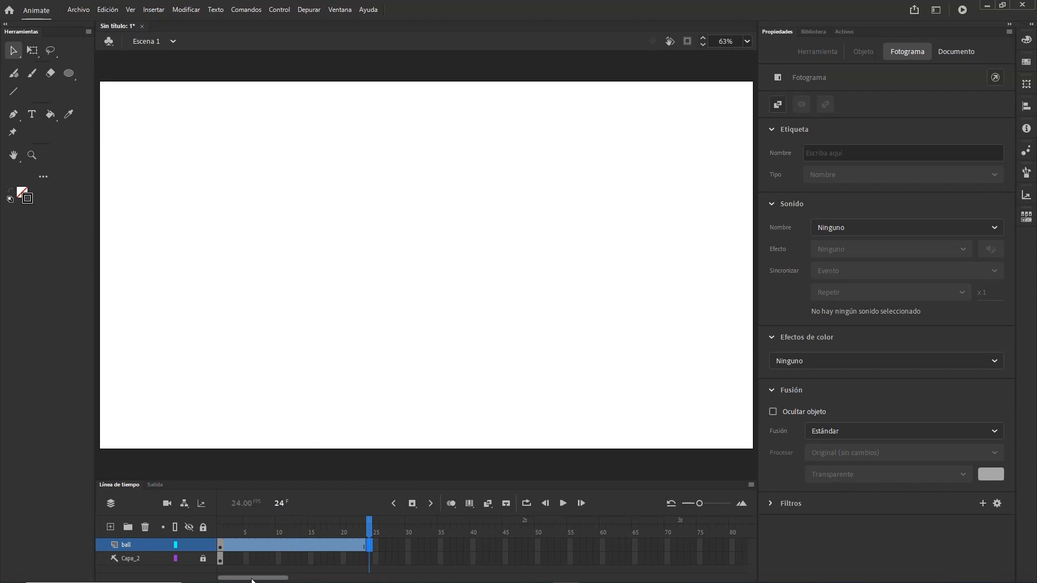
click(336, 558)
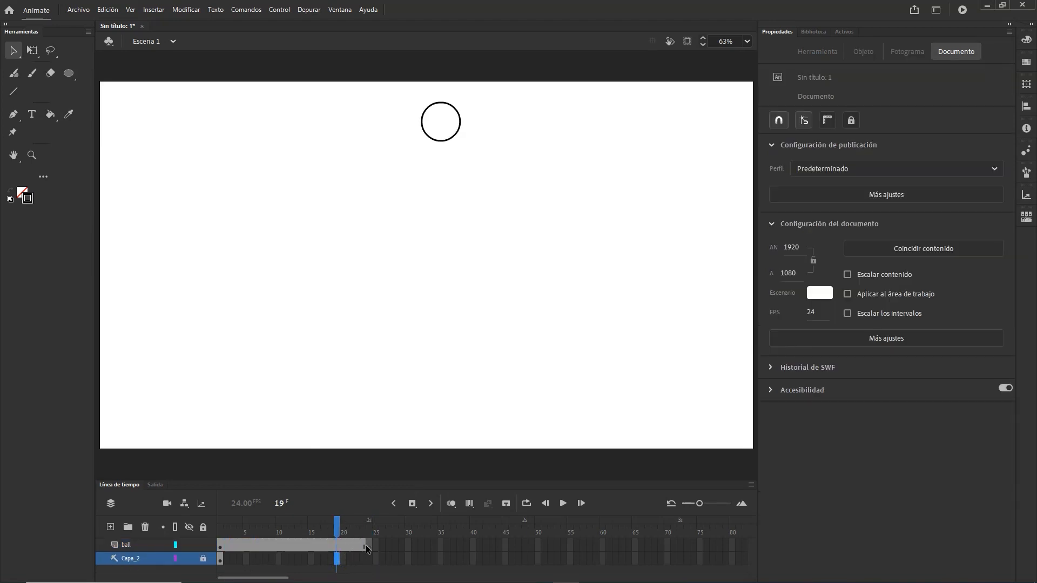
click(366, 548)
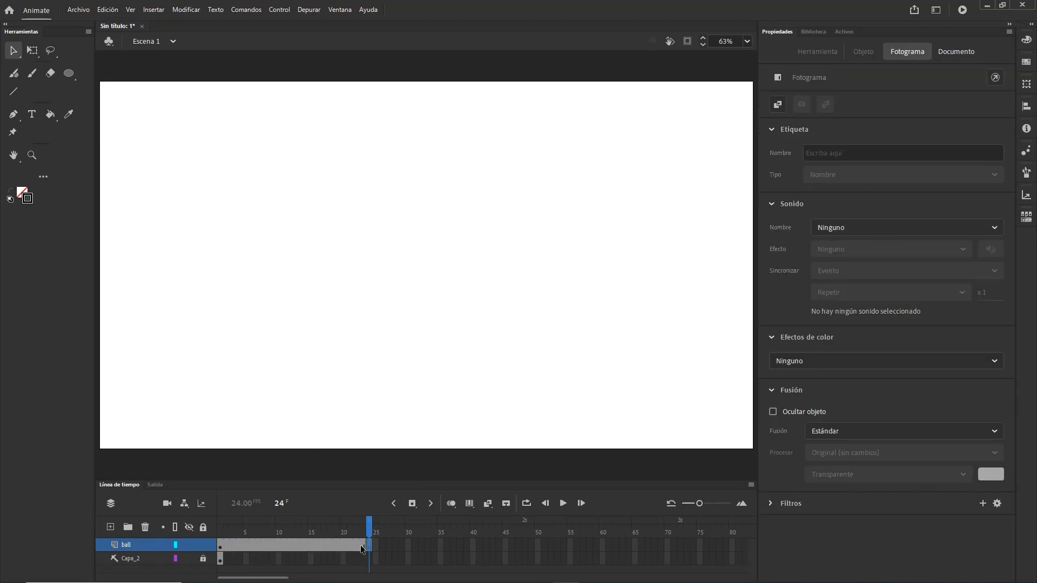
click(363, 548)
click(369, 547)
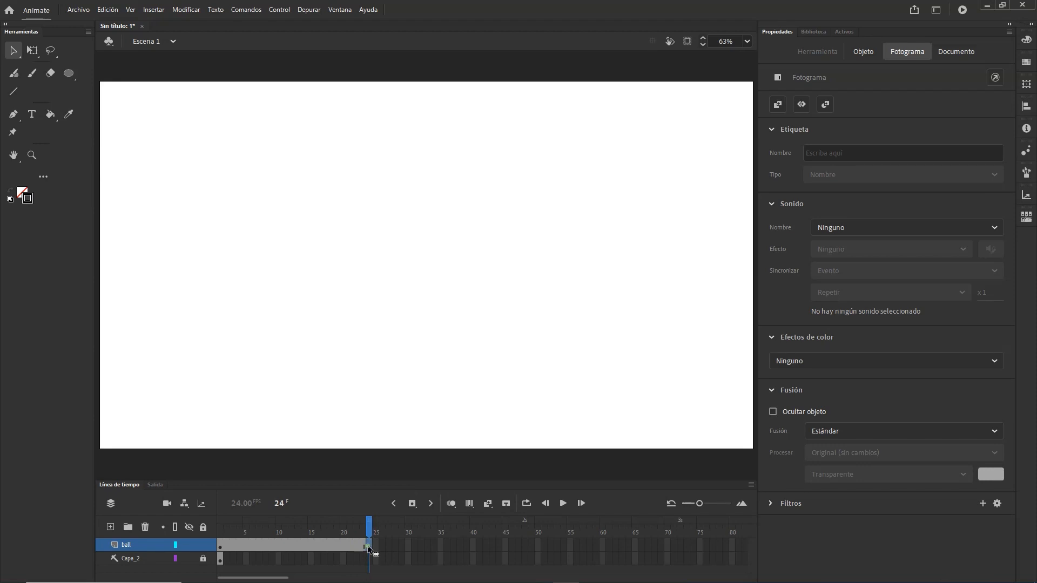
- Undo the last blank keyframe insertion on the ball layer
key(ctrl+z)
click(369, 548)
key(ctrl+z)
key(ctrl+z)
key(ctrl+z)
key(ctrl+z)
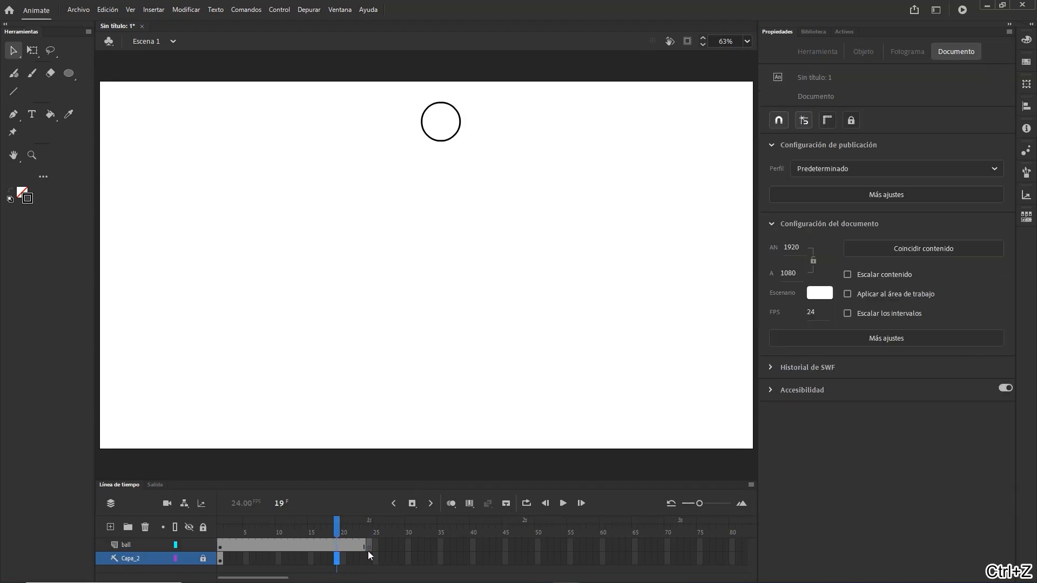
- Try converting frames 2 to 24 of the ball layer into regular keyframes
right_click(248, 547)
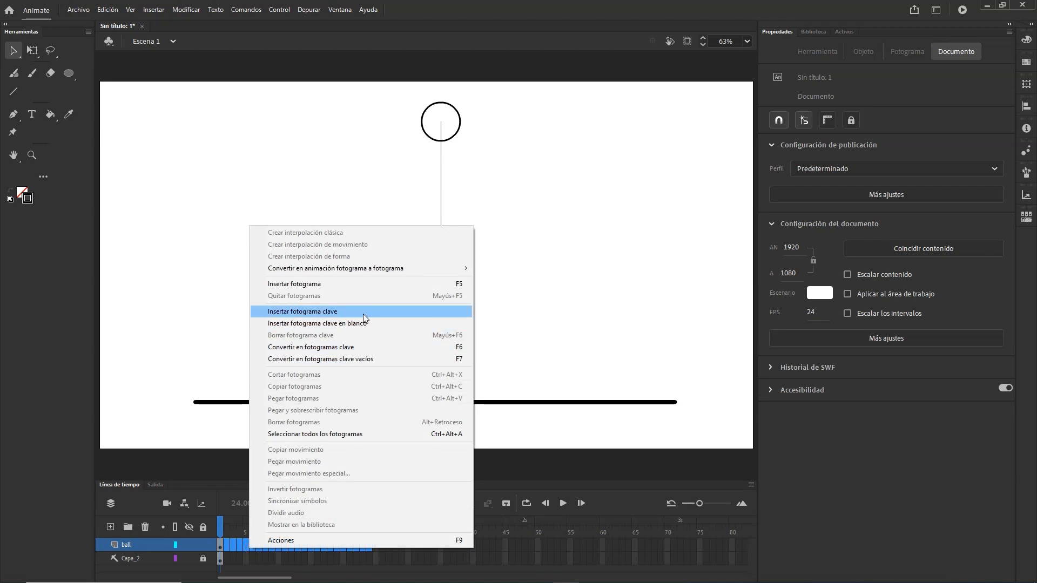
click(351, 347)
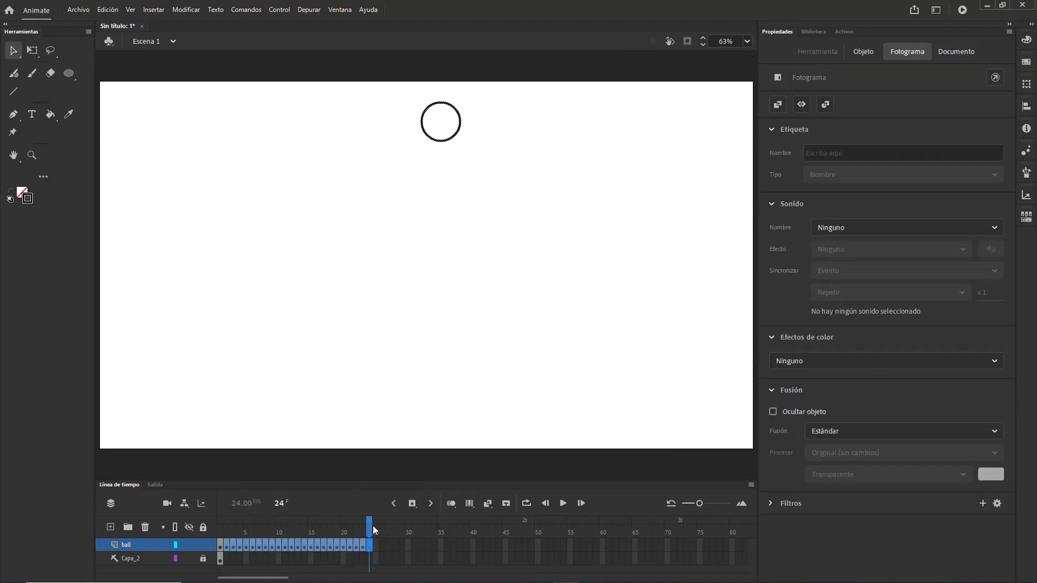
mouse_move(371, 518)
mouse_down()
mouse_move(227, 532)
mouse_move(376, 526)
mouse_up()
- Turn on onion skinning and go to frame 2 of the ball layer
click(448, 506)
drag(355, 530, 219, 529)
click(227, 548)
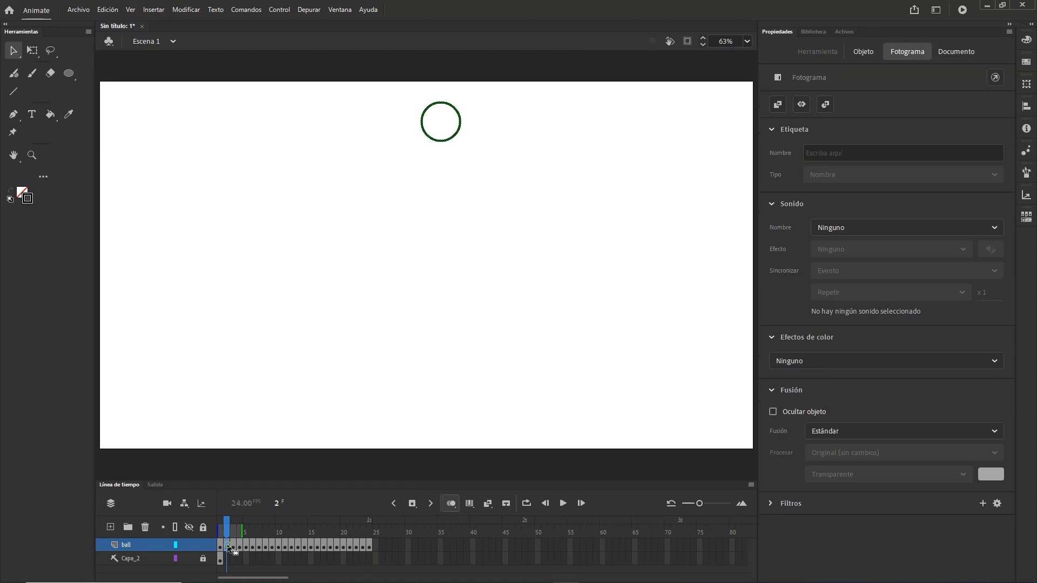
- Try moving the circle on frame 2 down to Y 96.75
click(459, 129)
drag(459, 128, 459, 140)
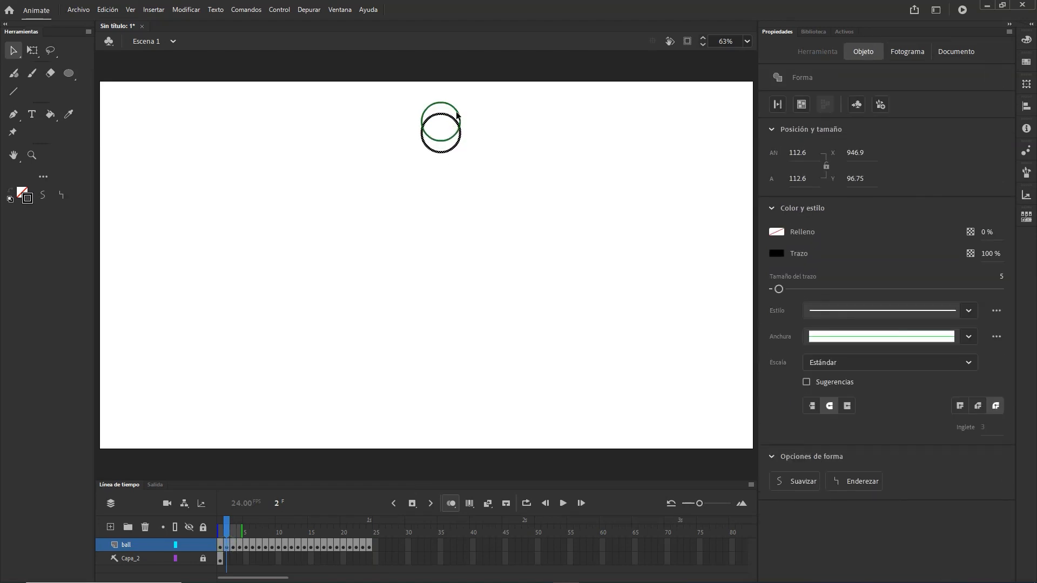
key(ctrl+z)
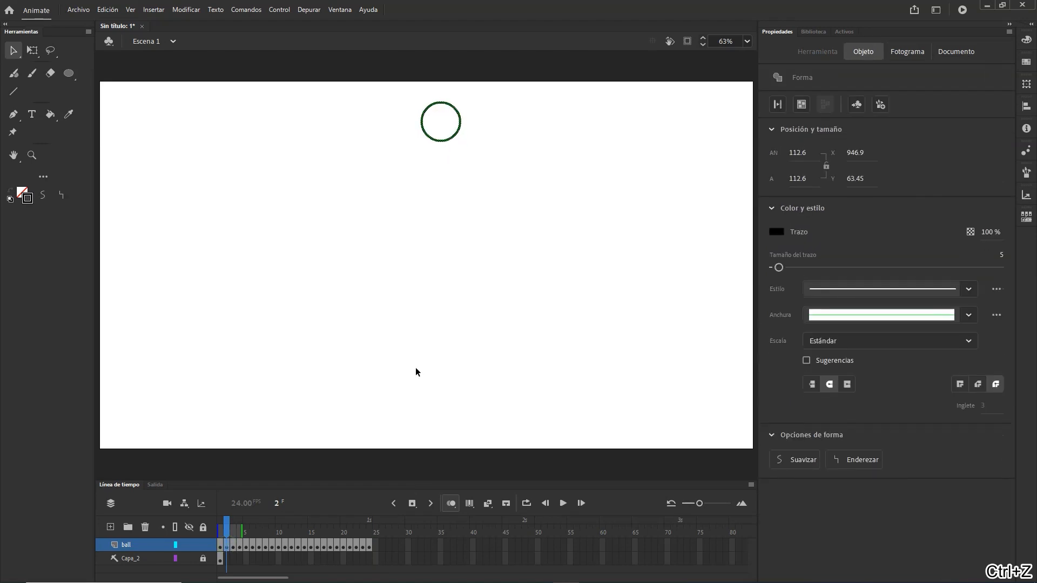
- Extend the onion skin range to frame 24 and undo the keyframe conversion on the ball layer
mouse_move(242, 533)
mouse_down()
mouse_move(232, 533)
mouse_move(373, 535)
mouse_up()
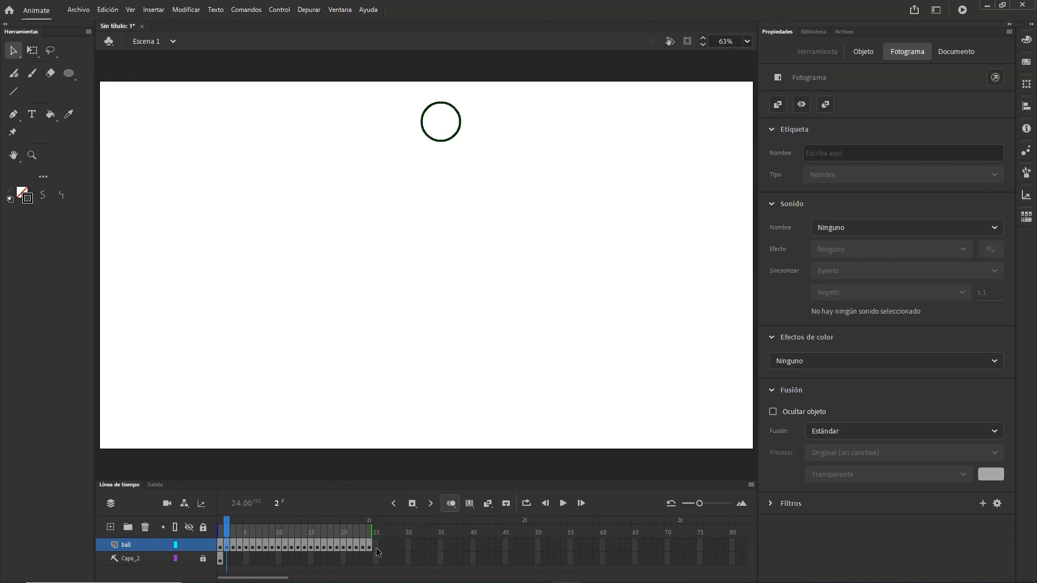
key(ctrl+z)
key(ctrl+z)
key(ctrl+z)
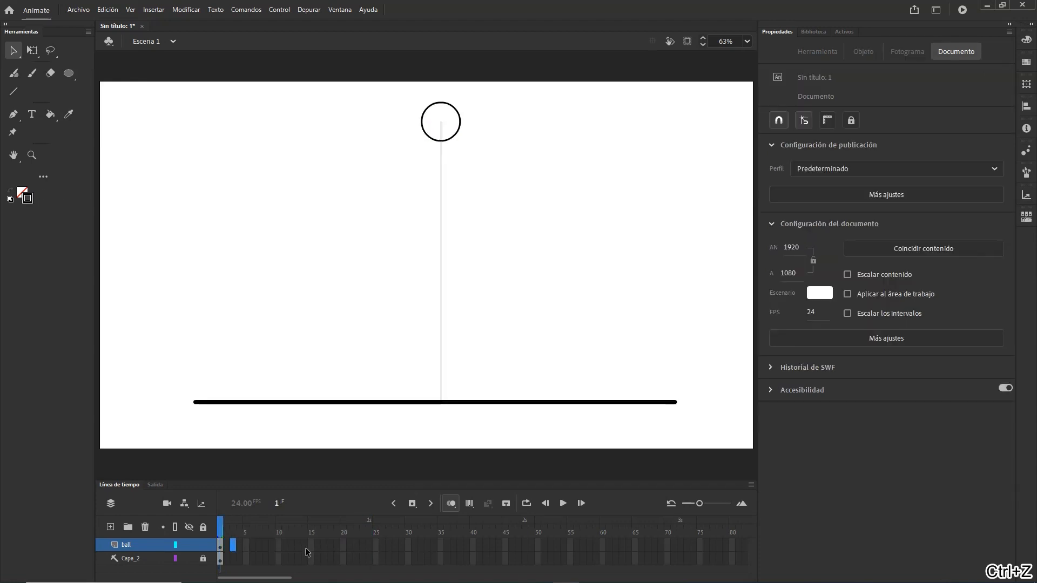
- Convert frames 2 to 24 of the ball layer into blank keyframes and return to frame 1
drag(231, 547, 371, 545)
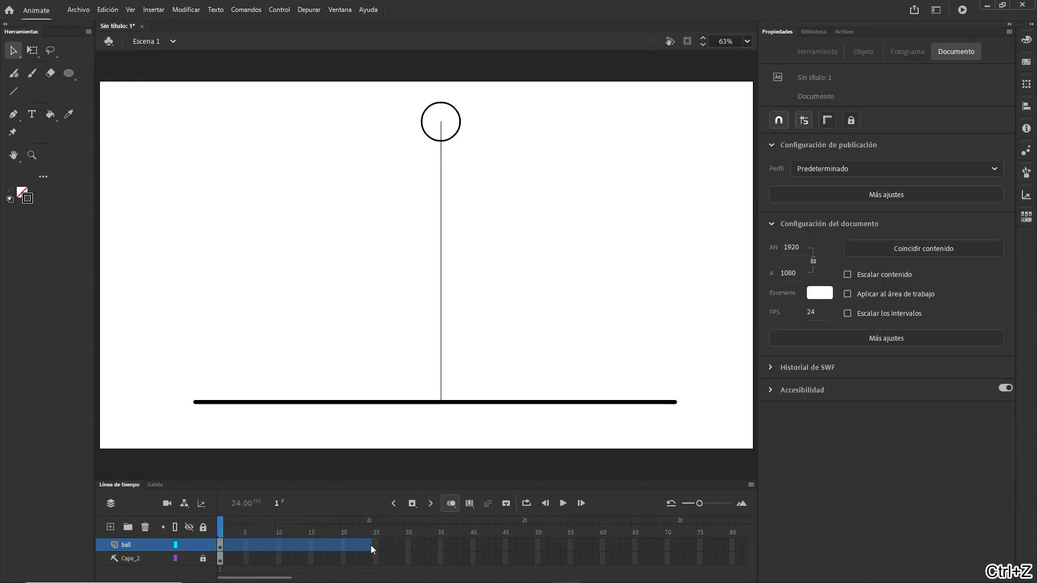
right_click(370, 546)
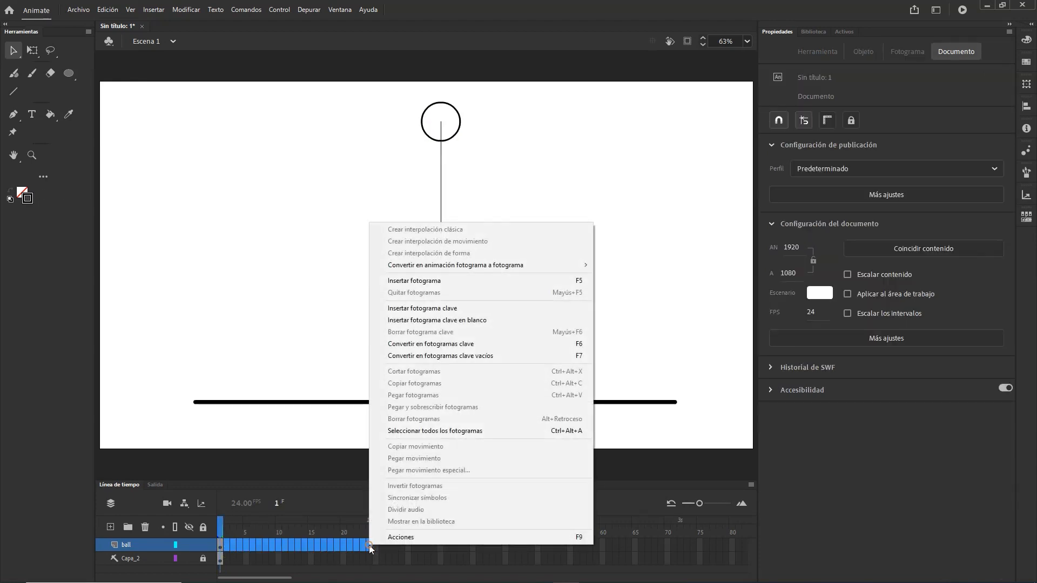
click(433, 356)
click(334, 554)
click(226, 532)
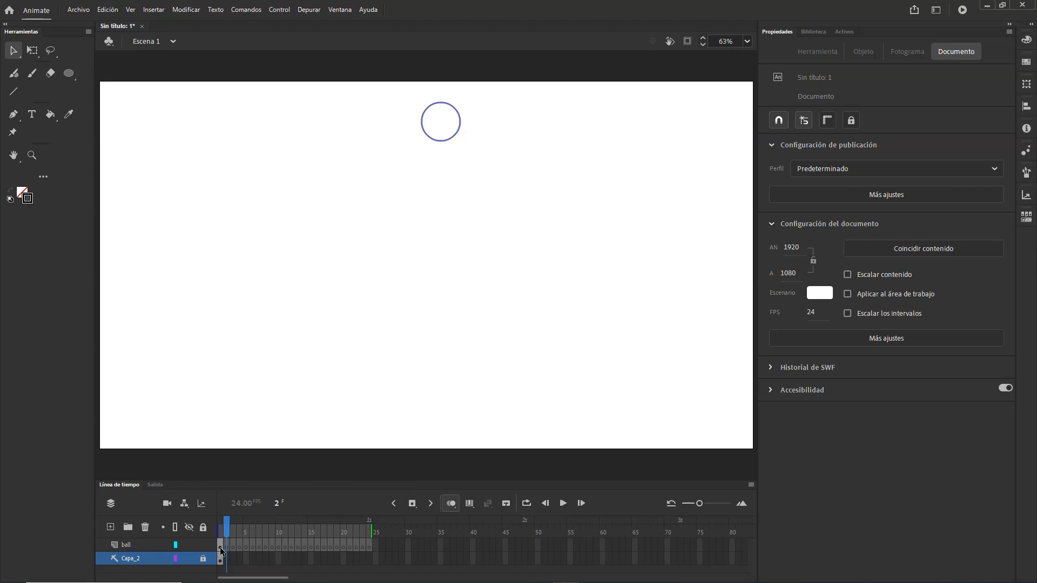
click(224, 547)
click(220, 547)
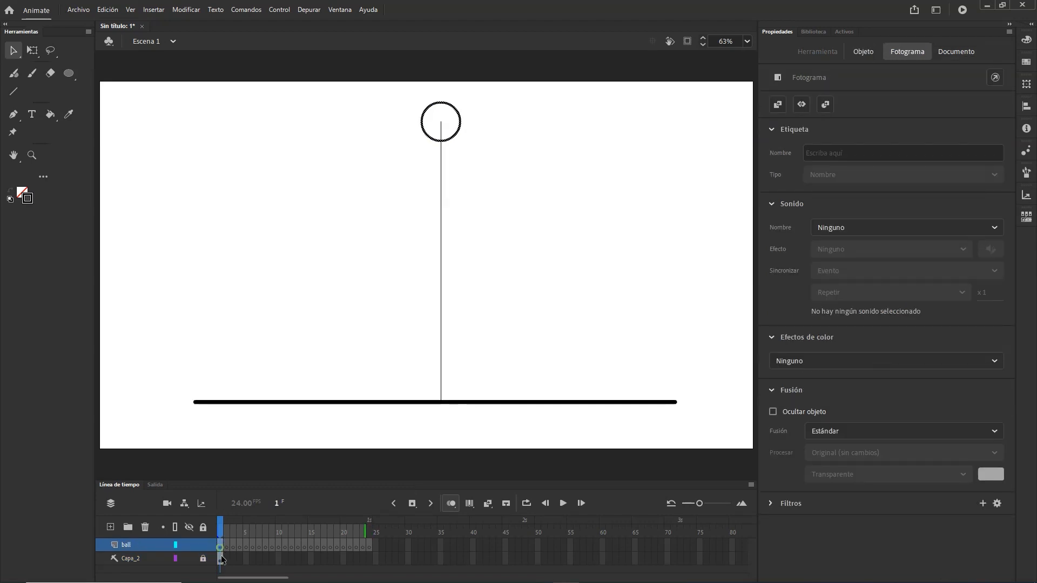
- Extend the guide lines on layer Capa_2 to frame 24 by inserting a frame there
click(220, 558)
click(370, 559)
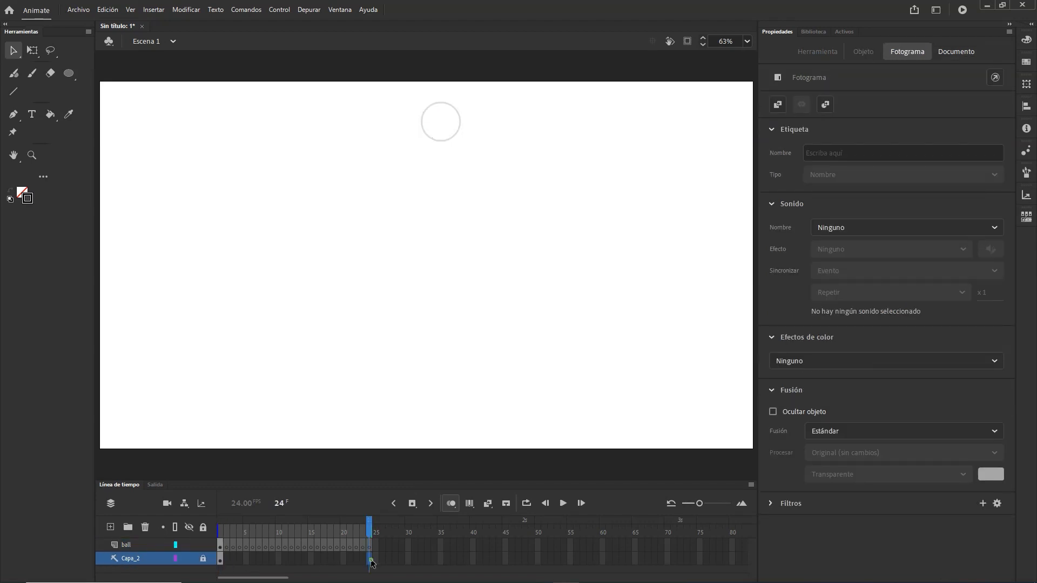
right_click(370, 559)
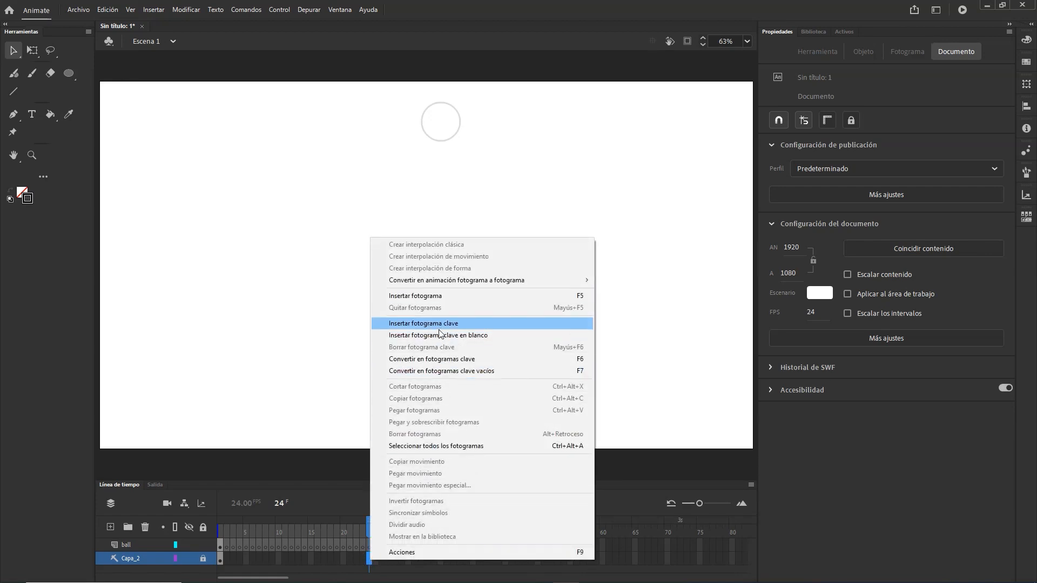
click(440, 296)
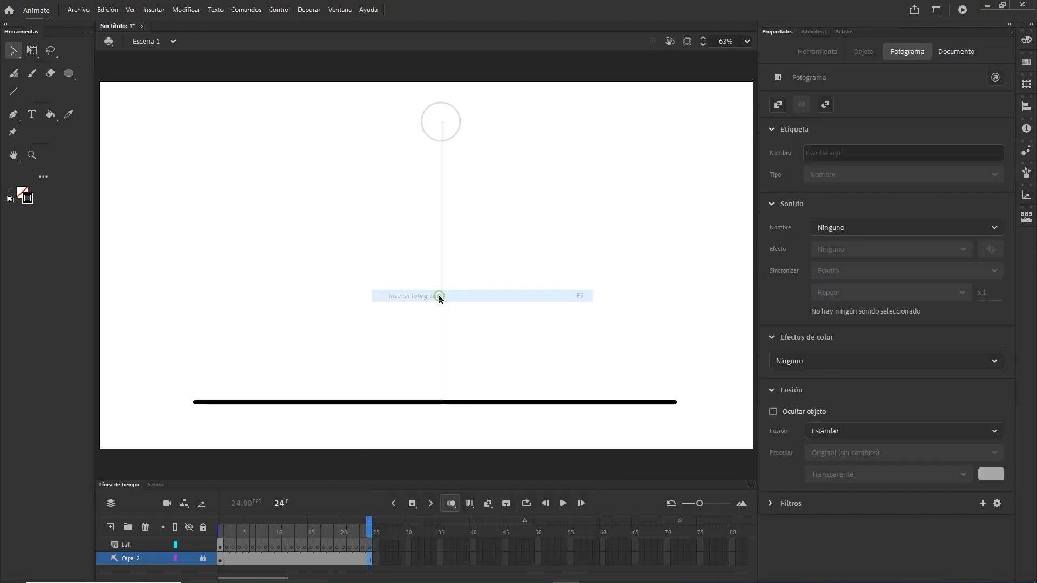
- Check frame 24 against the guide lines and go back to frame 1 of the ball layer
mouse_move(368, 526)
mouse_down()
mouse_move(221, 526)
mouse_move(373, 530)
mouse_up()
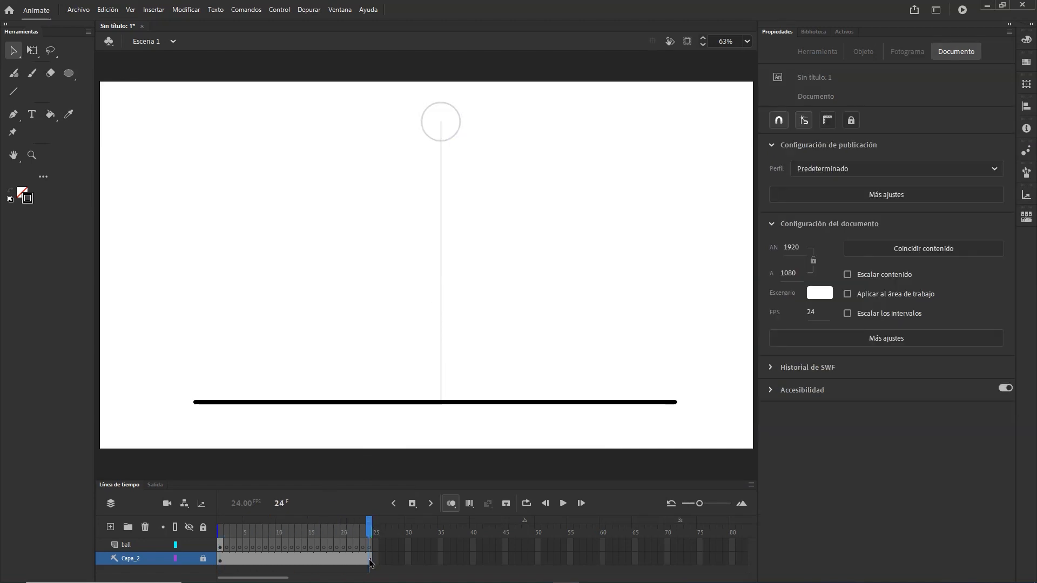
click(219, 548)
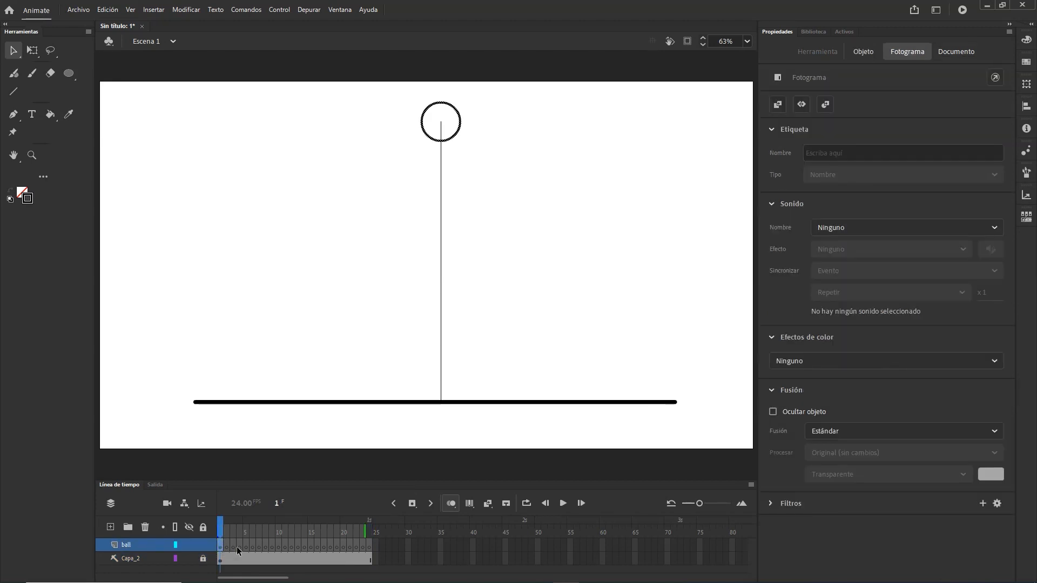
click(380, 543)
right_click(370, 546)
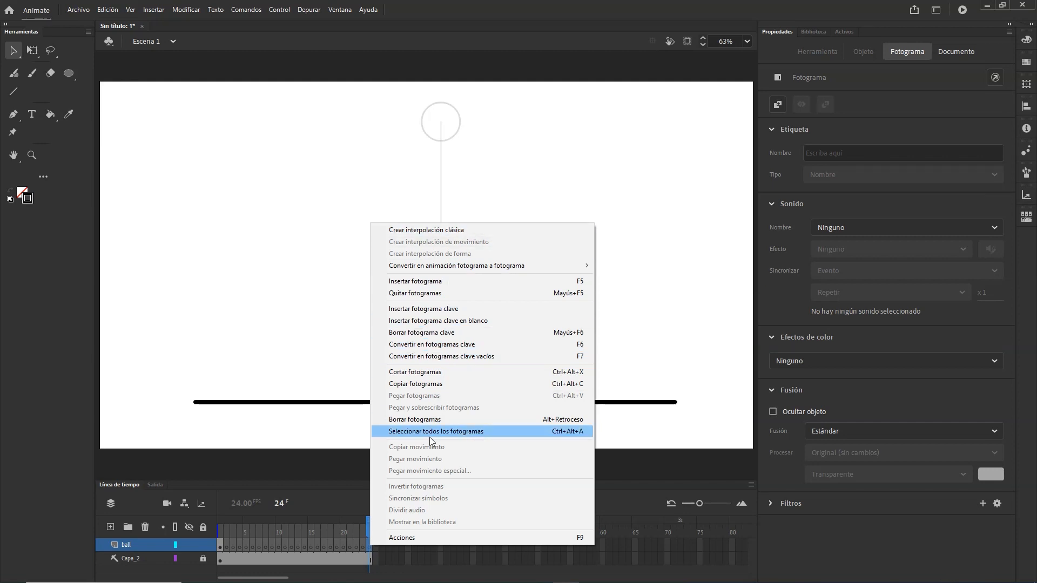
click(497, 81)
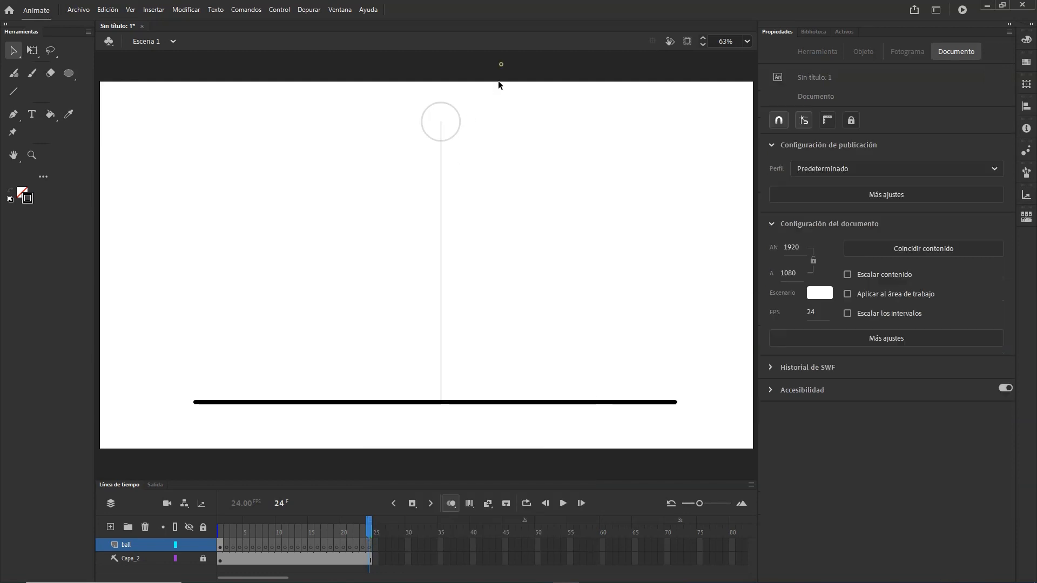
click(220, 545)
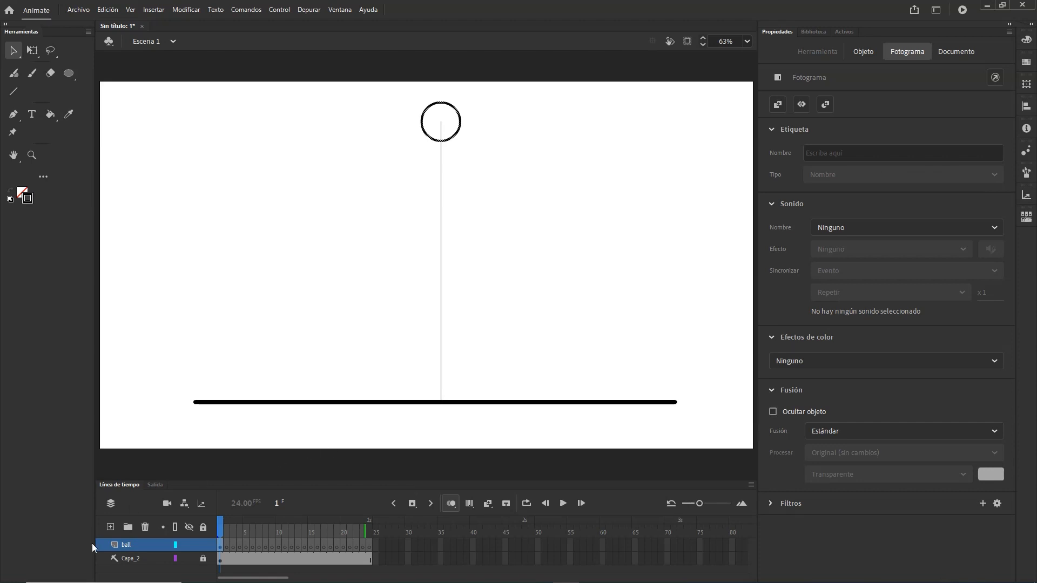
- Add a new layer above the ball layer and copy the ball from frame 1 of the ball layer
click(111, 527)
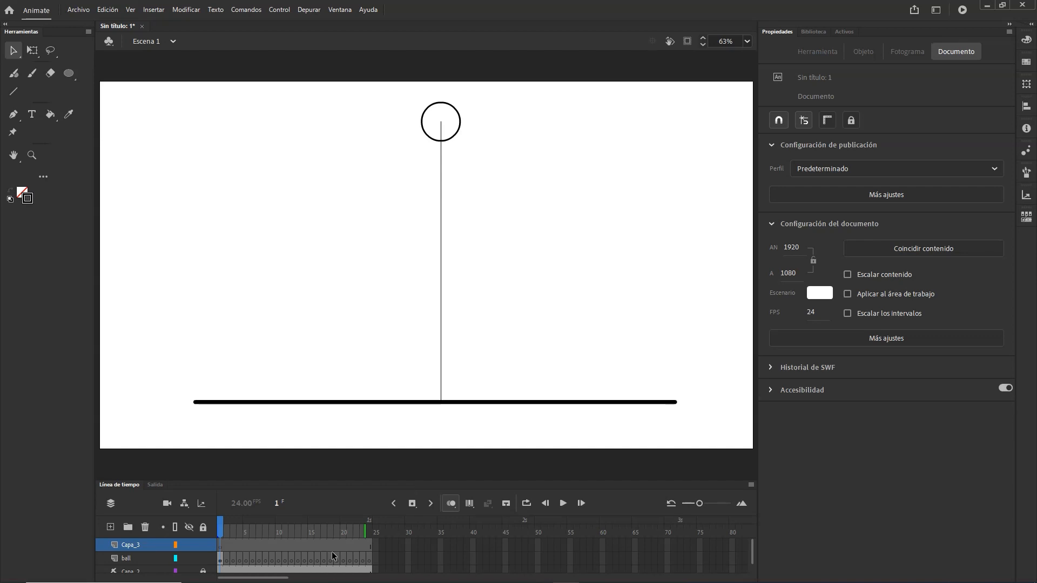
click(288, 547)
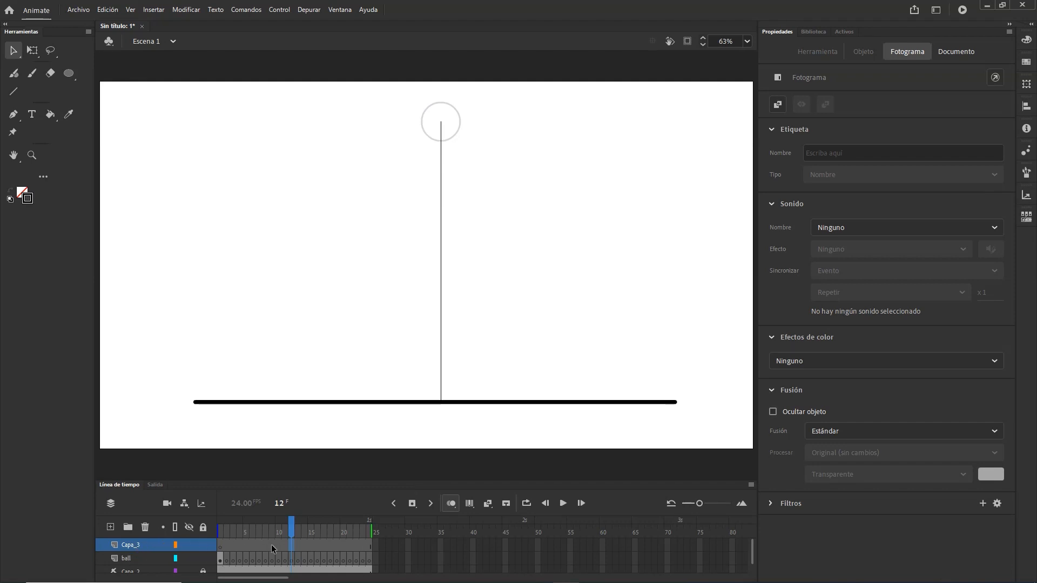
click(219, 560)
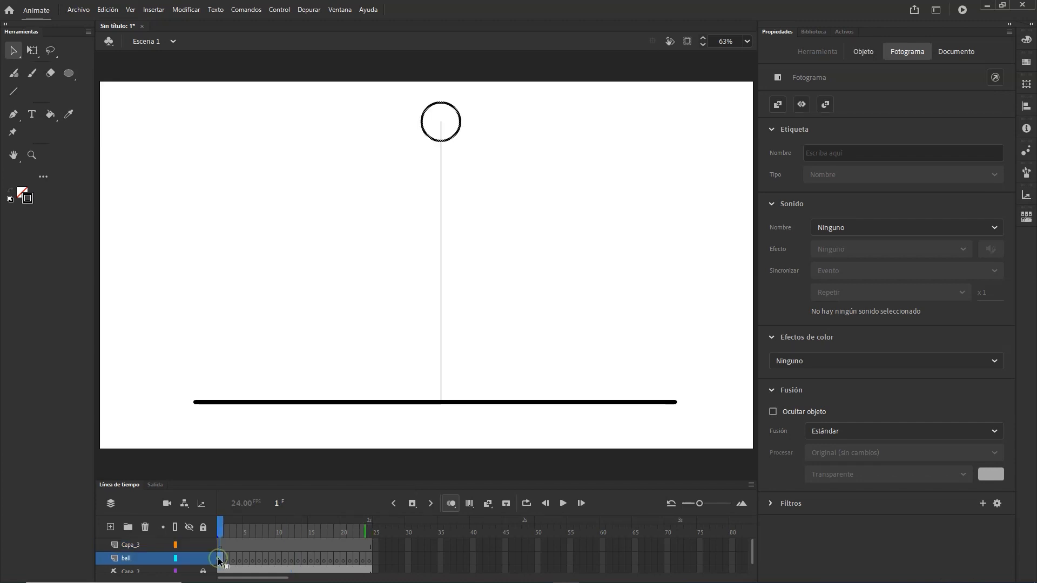
key(ctrl+c)
click(223, 544)
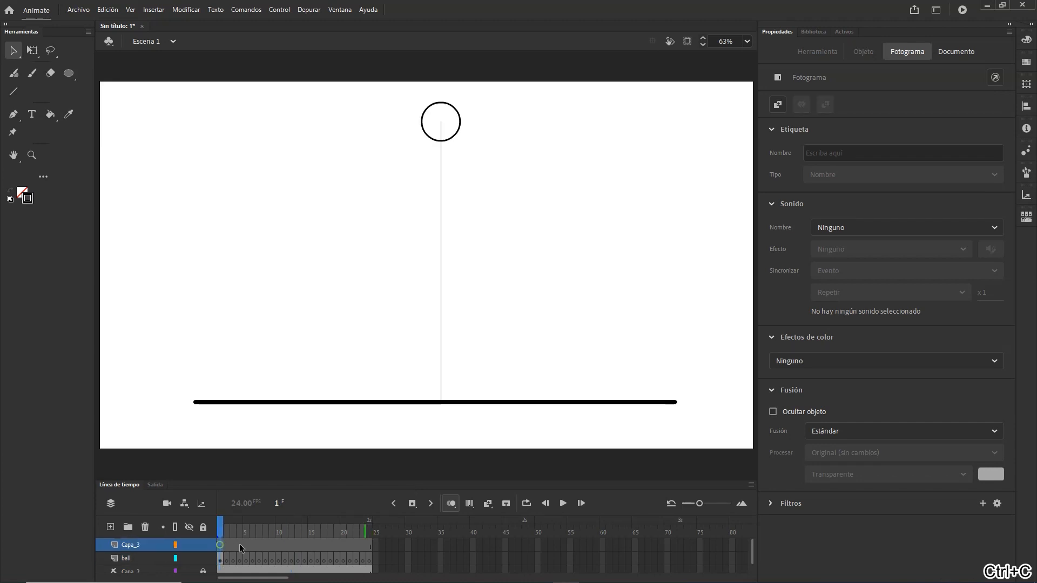
- Convert frames 12 and 24 of layer Capa_3 into blank keyframes
click(291, 545)
right_click(291, 544)
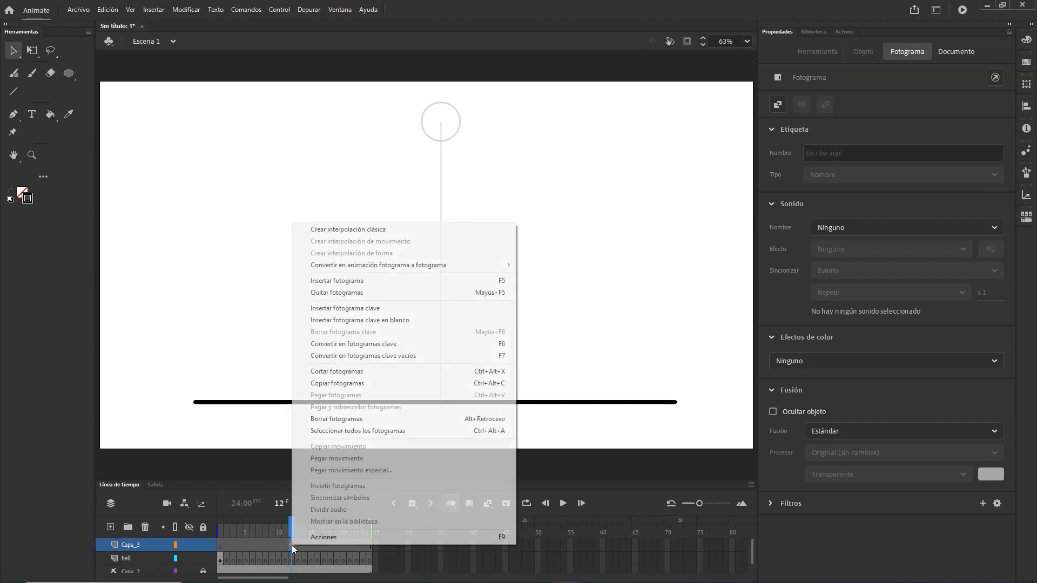
click(360, 355)
click(369, 544)
right_click(369, 543)
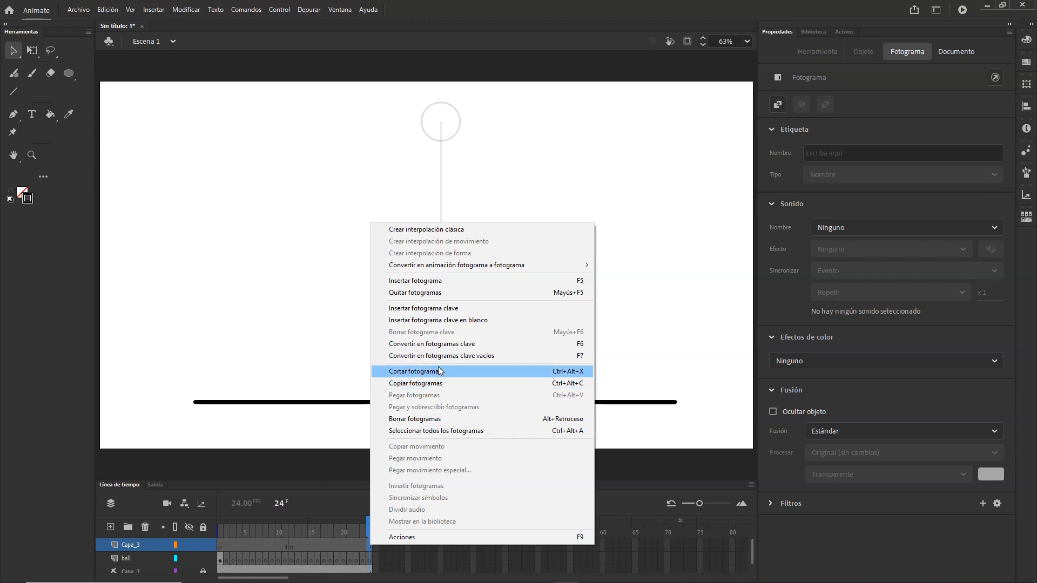
click(442, 357)
click(383, 547)
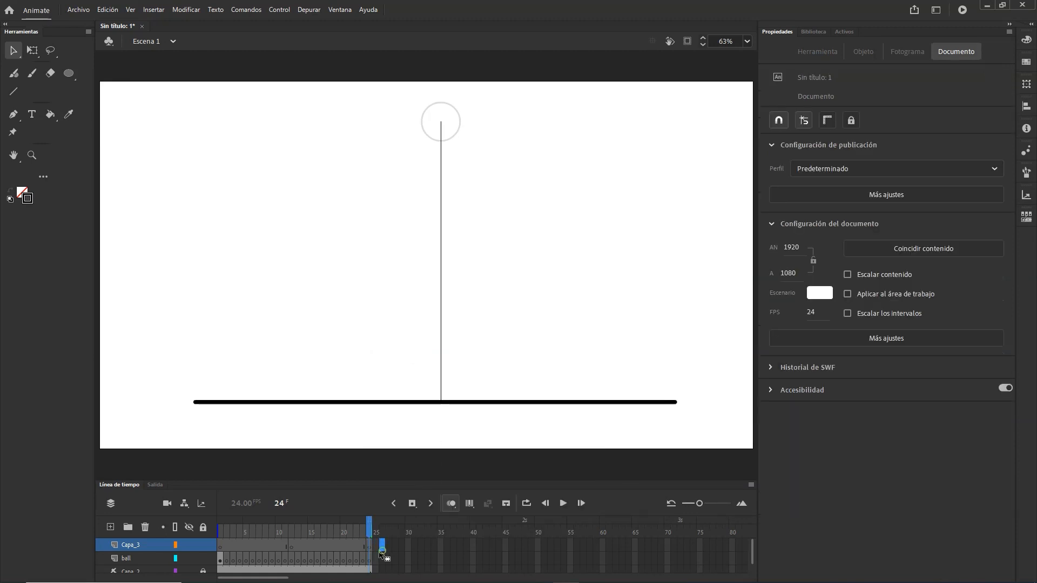
- Copy the ball from frame 1, hide the ball layer, and paste the copy in place on frame 1 of Capa_3
click(219, 546)
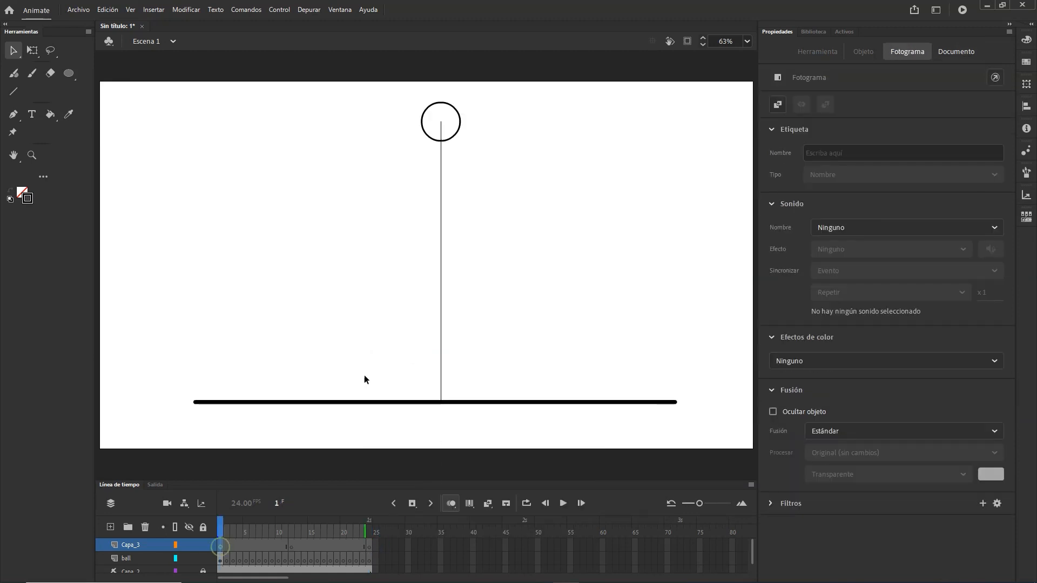
click(222, 559)
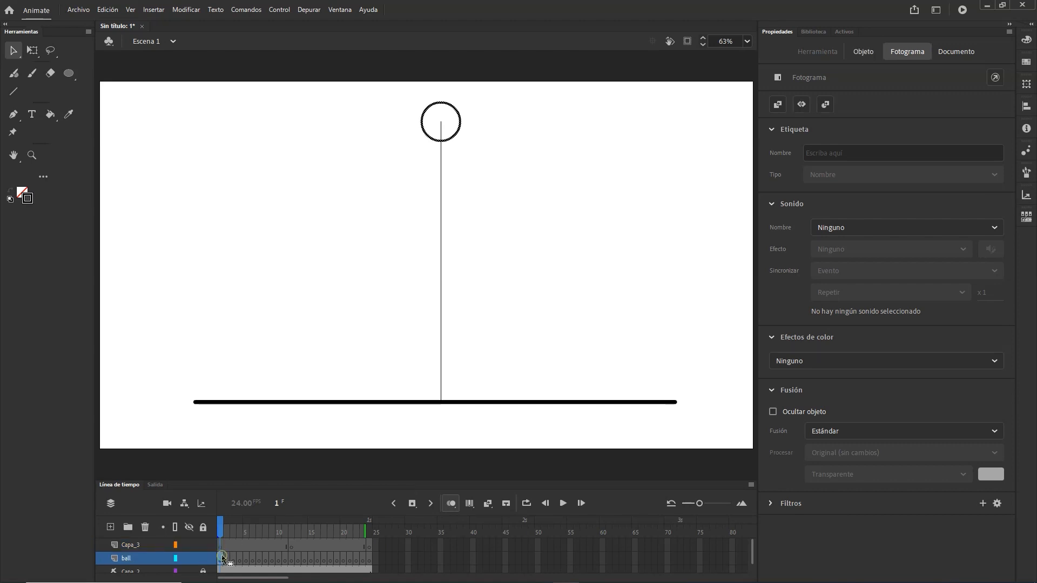
key(ctrl+c)
click(189, 558)
click(221, 545)
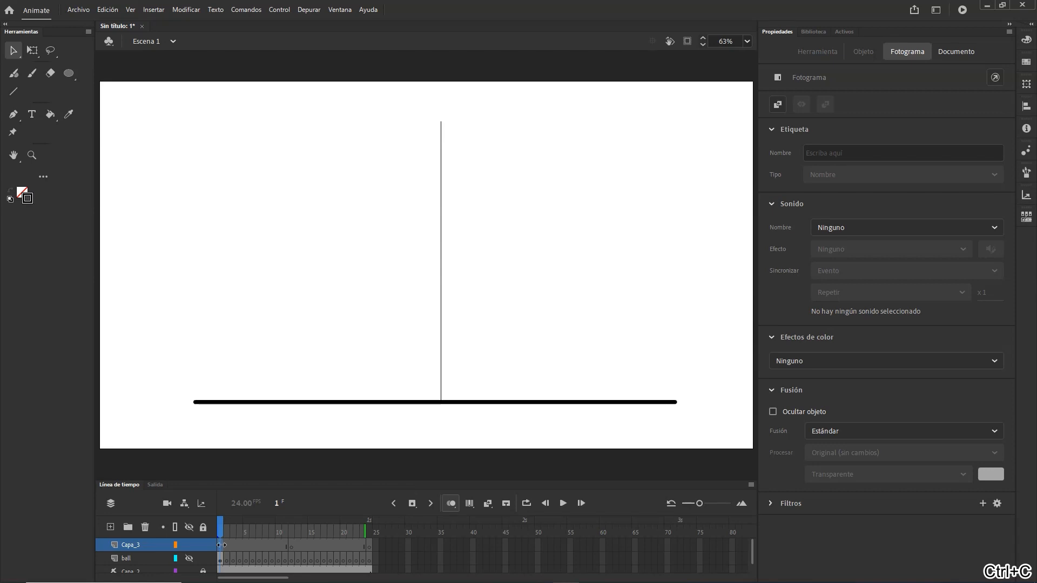
key(ctrl+shift+v)
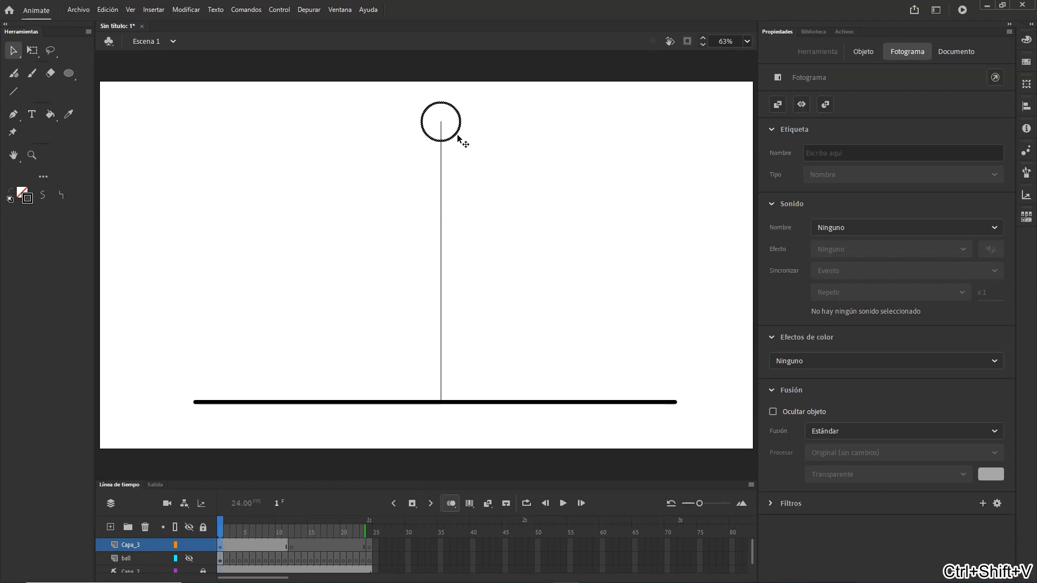
- Paste the ball in place on frames 24 and 12 of Capa_3, and move the frame 12 ball down onto the ground line
click(369, 547)
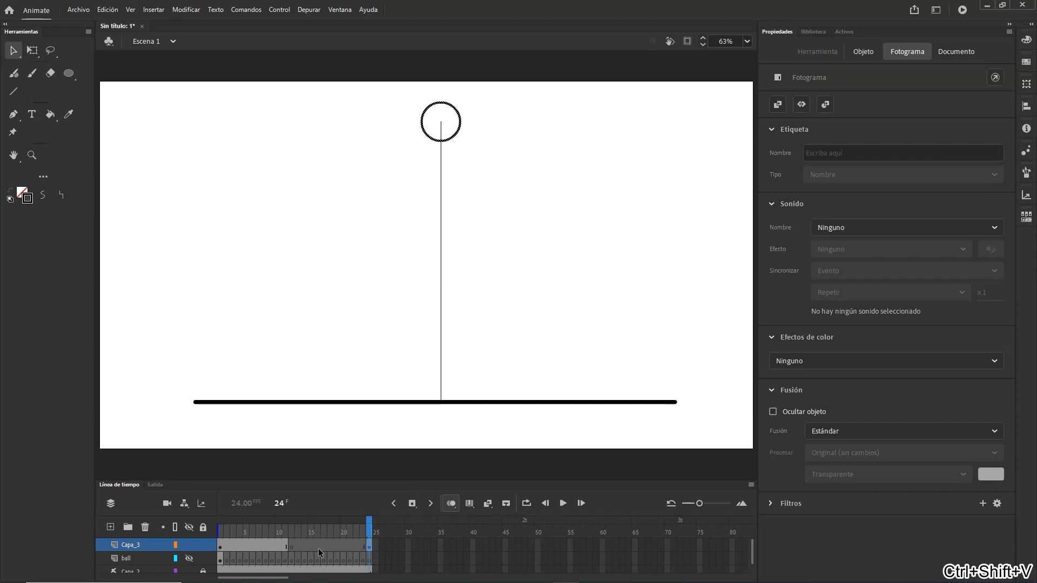
click(290, 548)
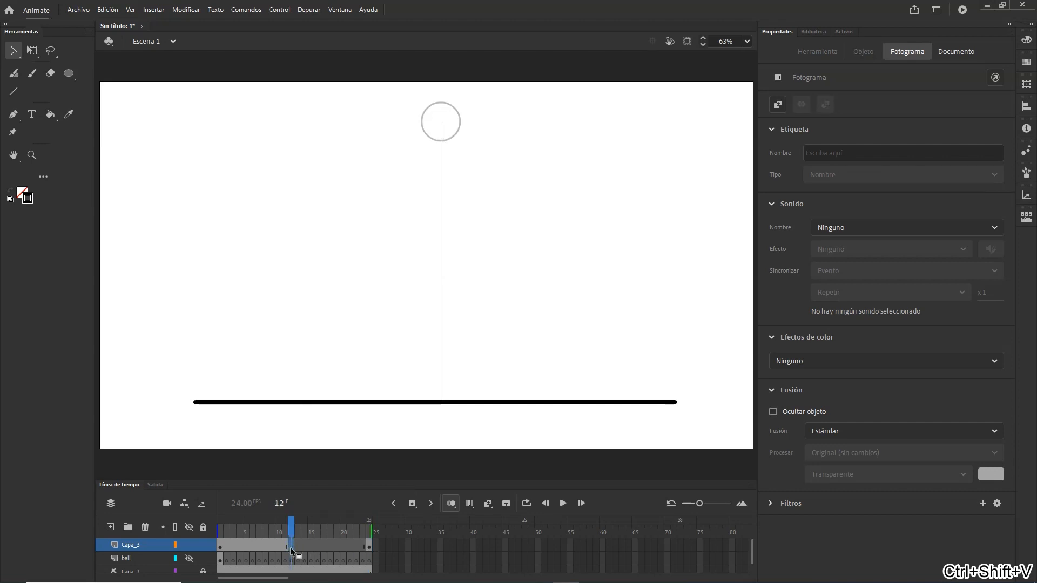
key(ctrl+shift+v)
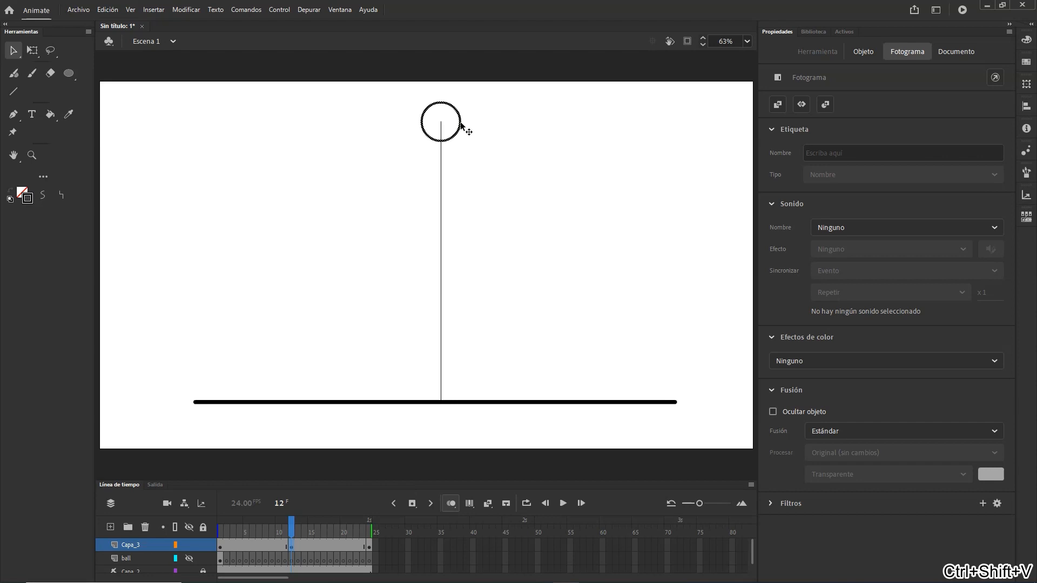
drag(461, 124, 445, 380)
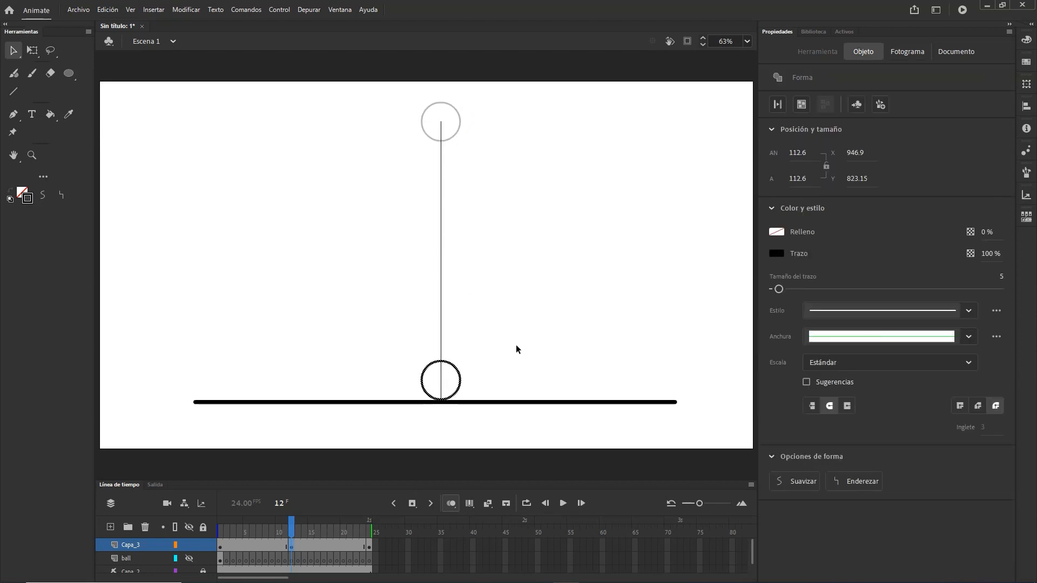
- Go back to frame 1 and play the animation to check the key poses
drag(290, 526, 204, 543)
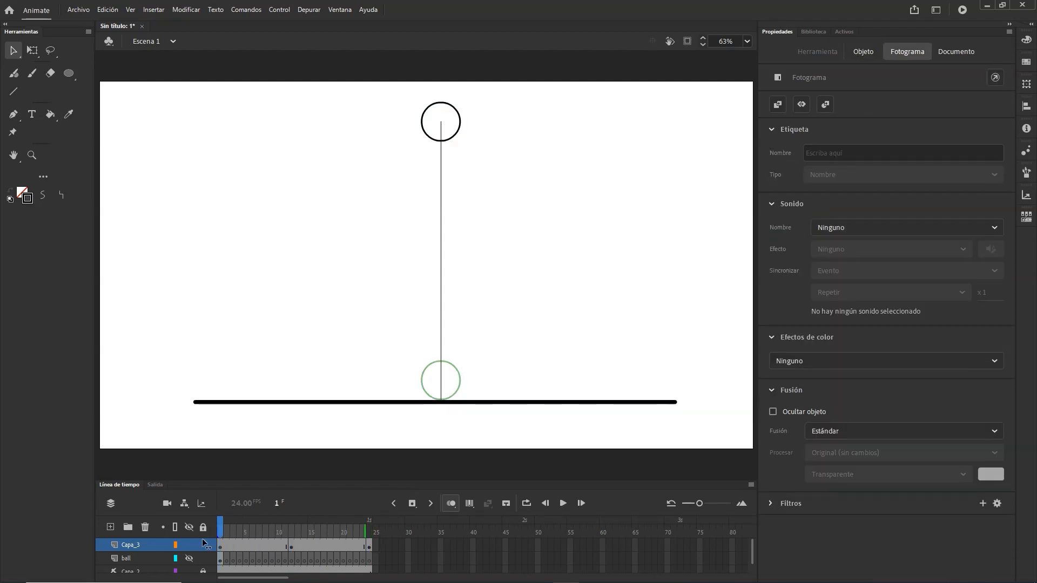
click(562, 503)
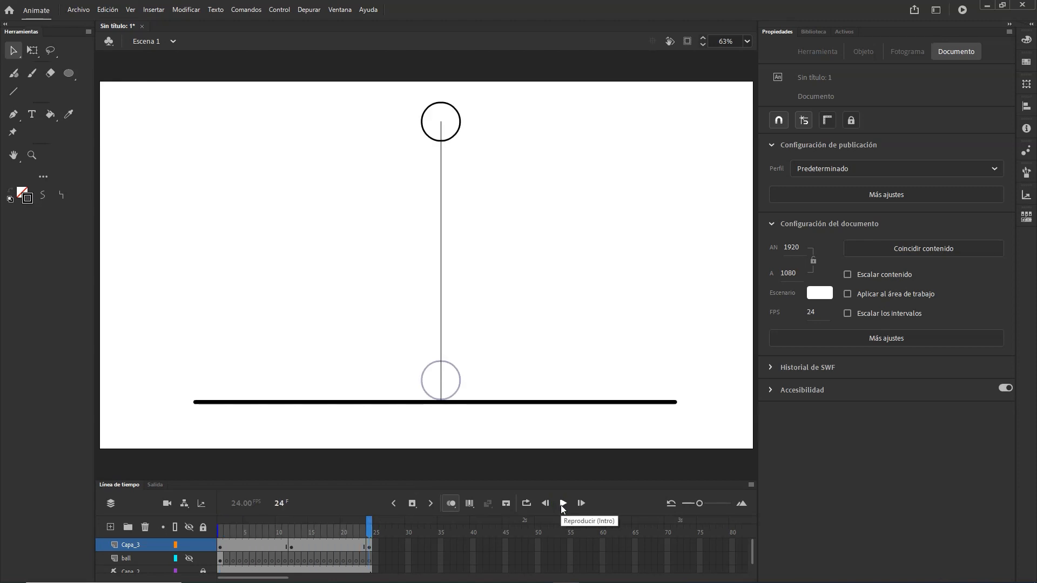
click(562, 504)
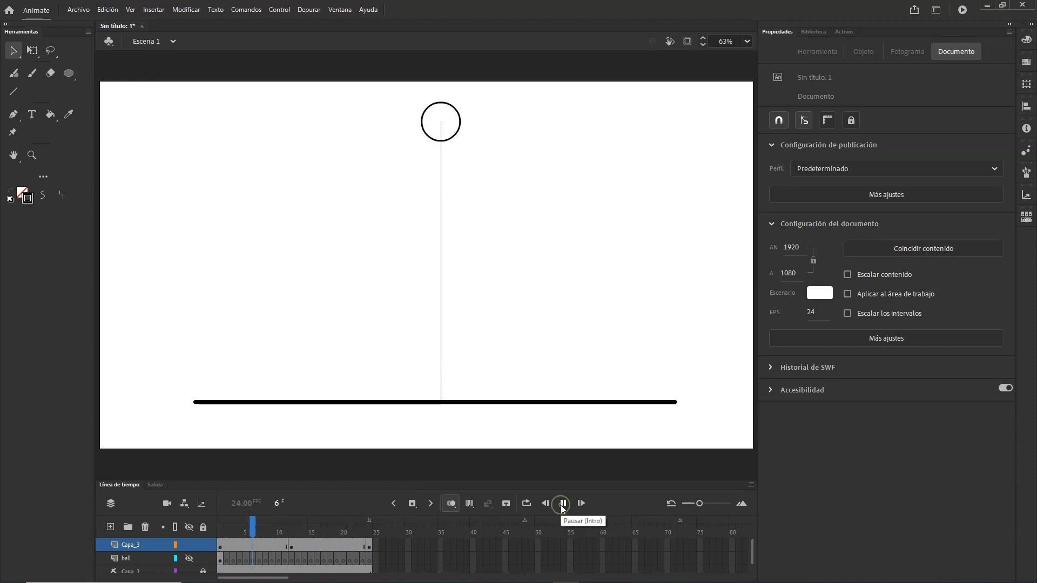
- Enable loop playback over frames 1 to 24 and play the key poses in a loop
click(527, 504)
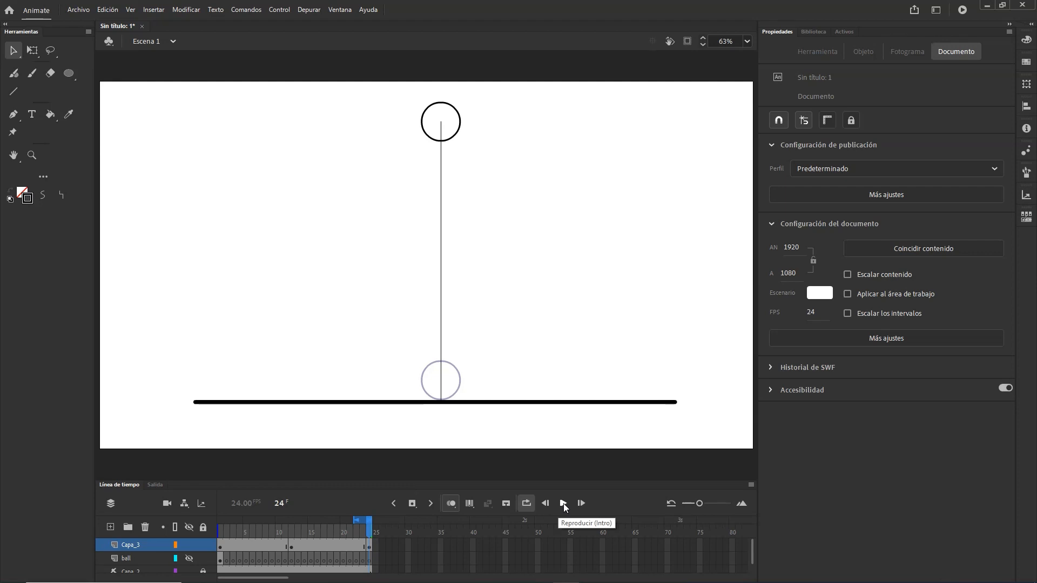
click(562, 504)
drag(357, 521, 220, 522)
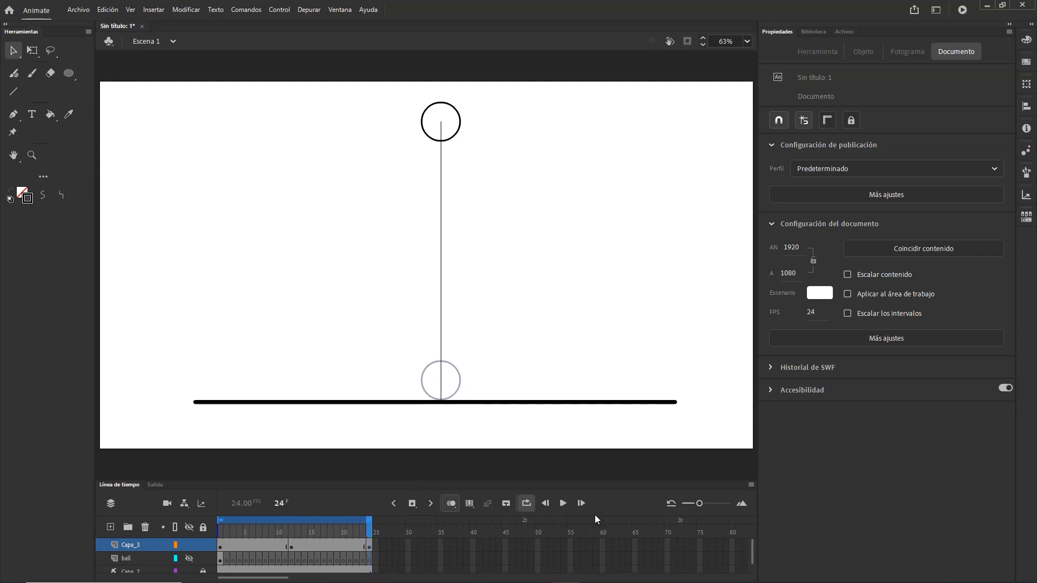
click(563, 504)
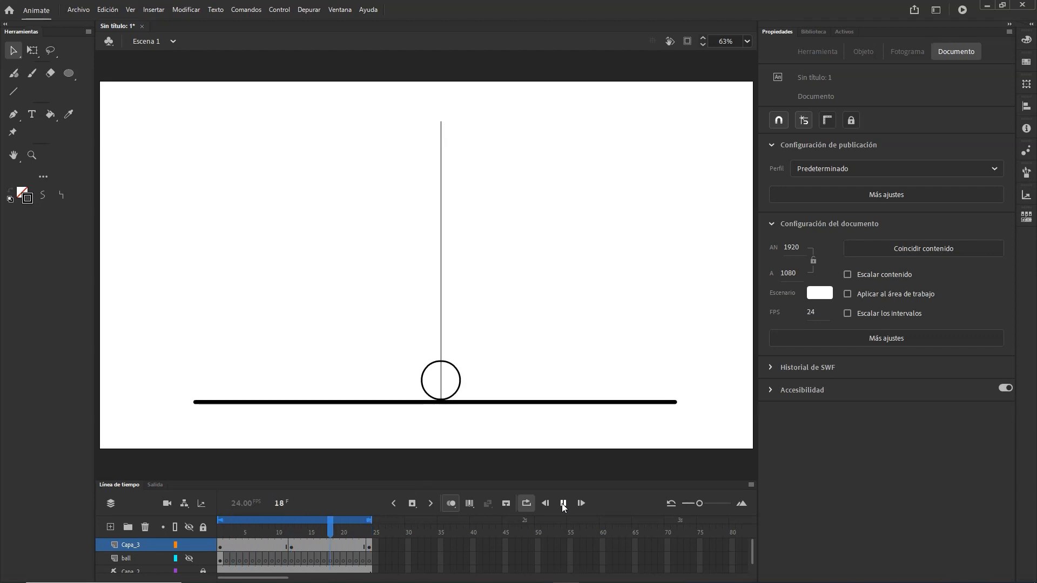
click(563, 503)
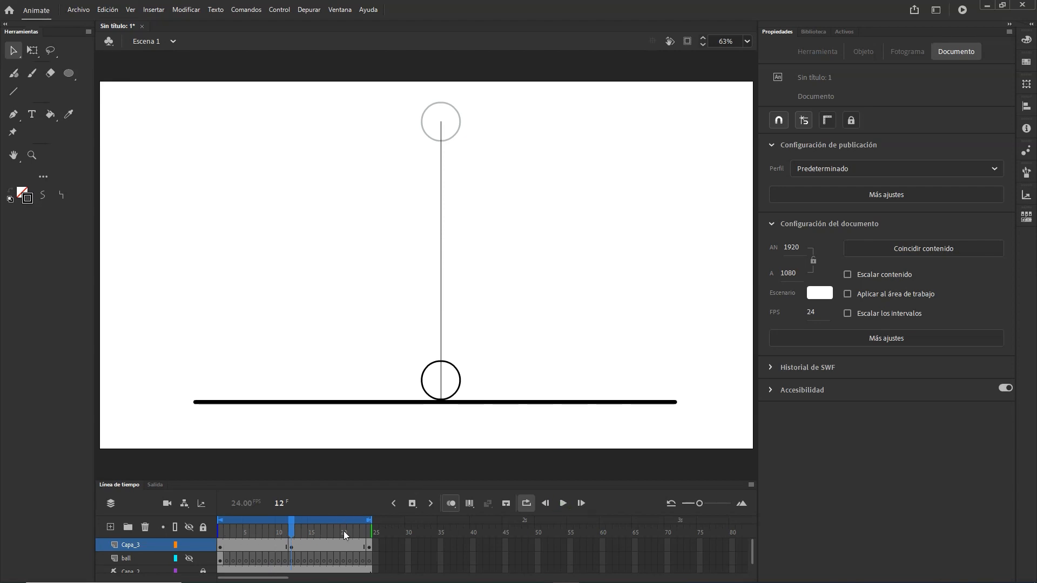
- Create a classic tween between frames 1 and 12 of Capa_3, converting the ball into a symbol, and scrub through it
right_click(272, 548)
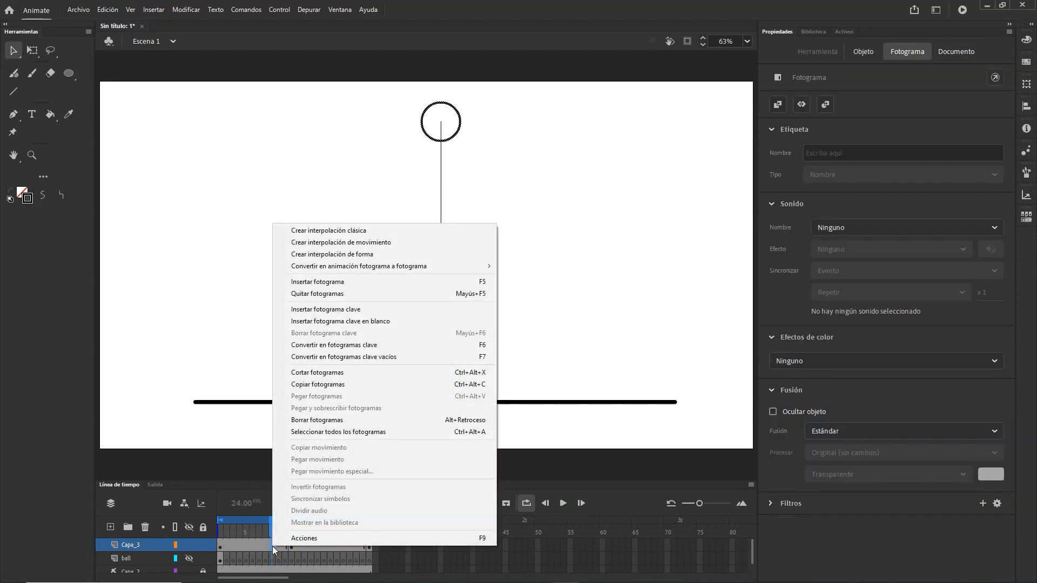
click(351, 231)
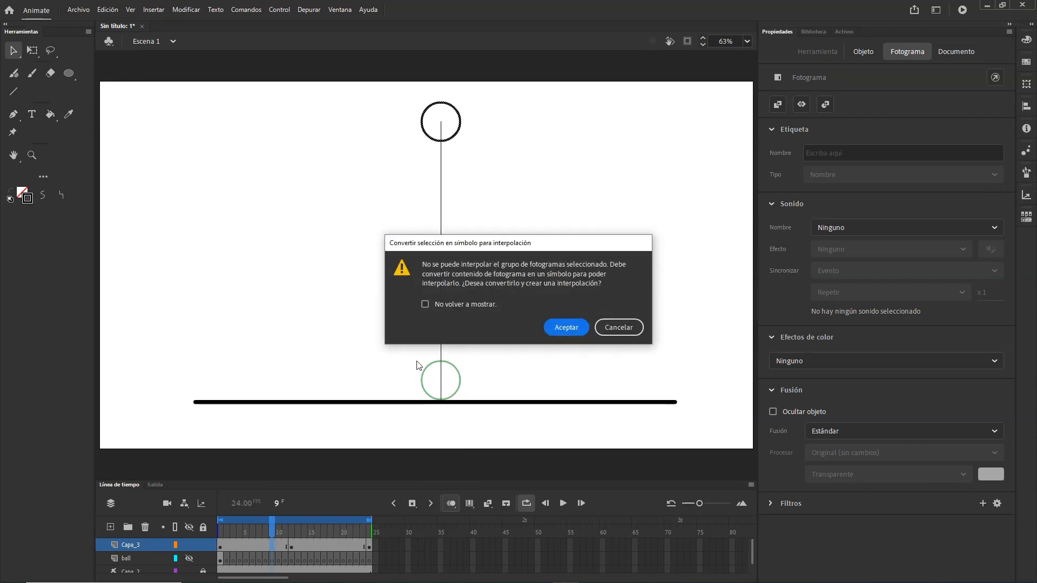
click(577, 327)
mouse_move(274, 518)
mouse_down()
mouse_move(203, 527)
mouse_move(287, 534)
mouse_up()
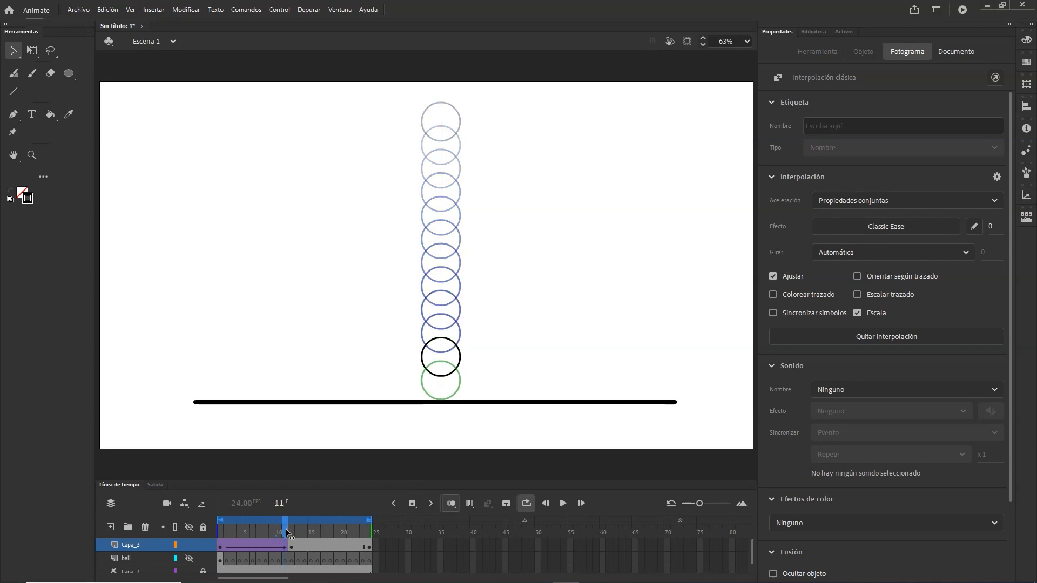
- Create a classic tween between frames 12 and 24 of Capa_3, converting the content into a symbol
right_click(313, 542)
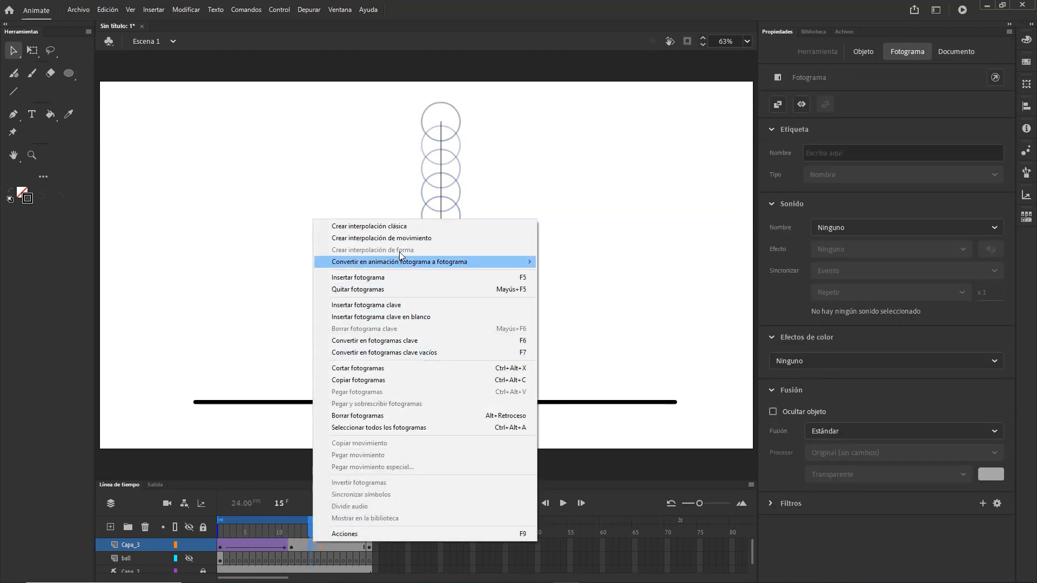
click(402, 228)
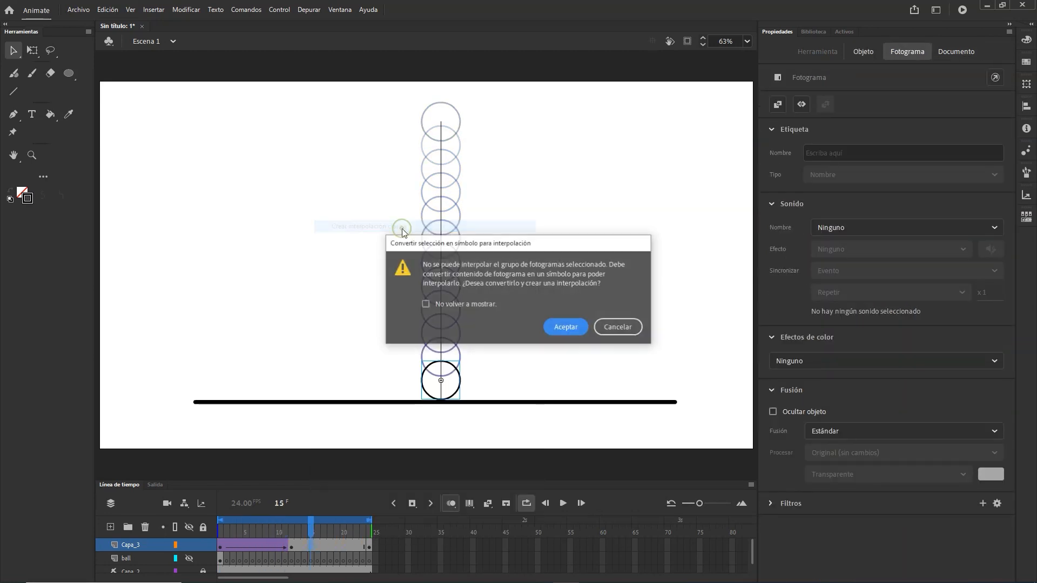
click(559, 331)
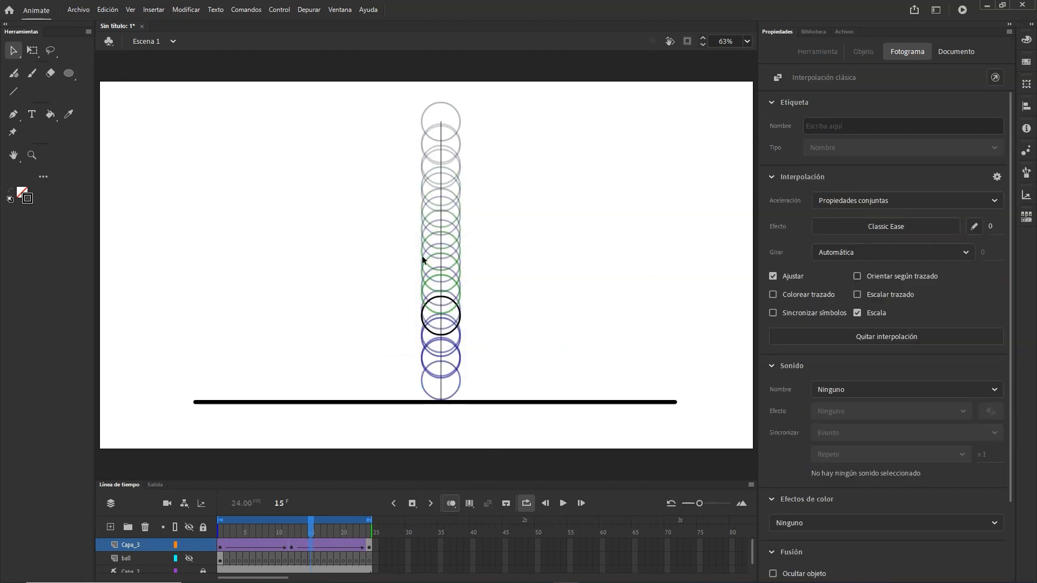
- Return to frame 1 and play the tweened ball movement in a loop
drag(308, 530, 220, 530)
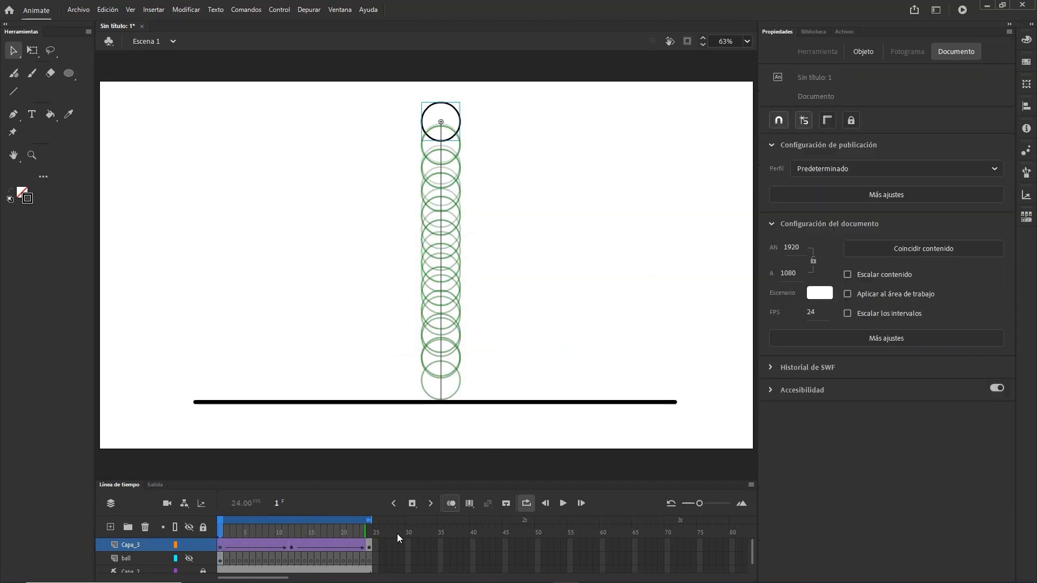
click(563, 502)
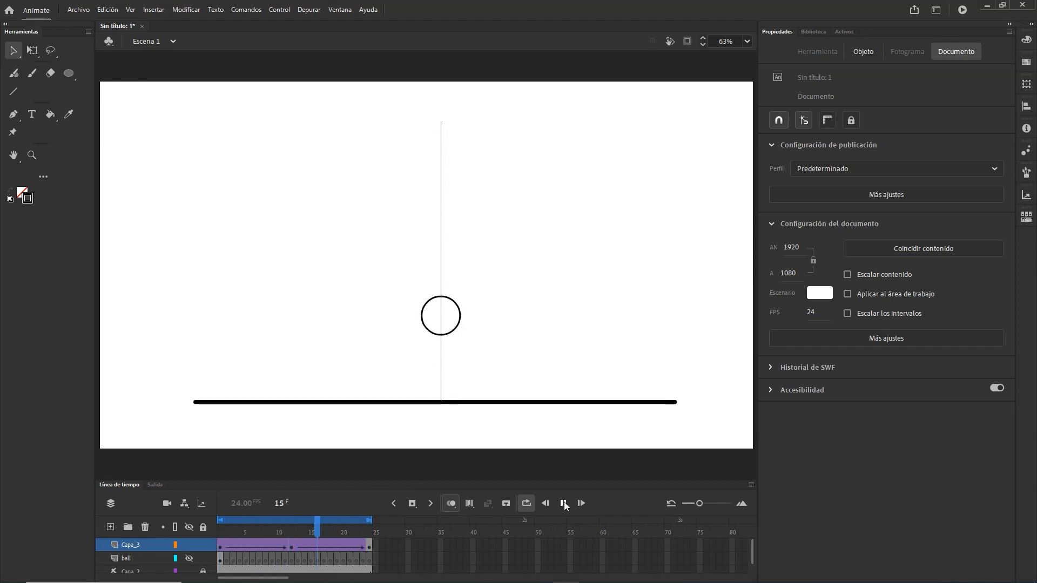
click(564, 502)
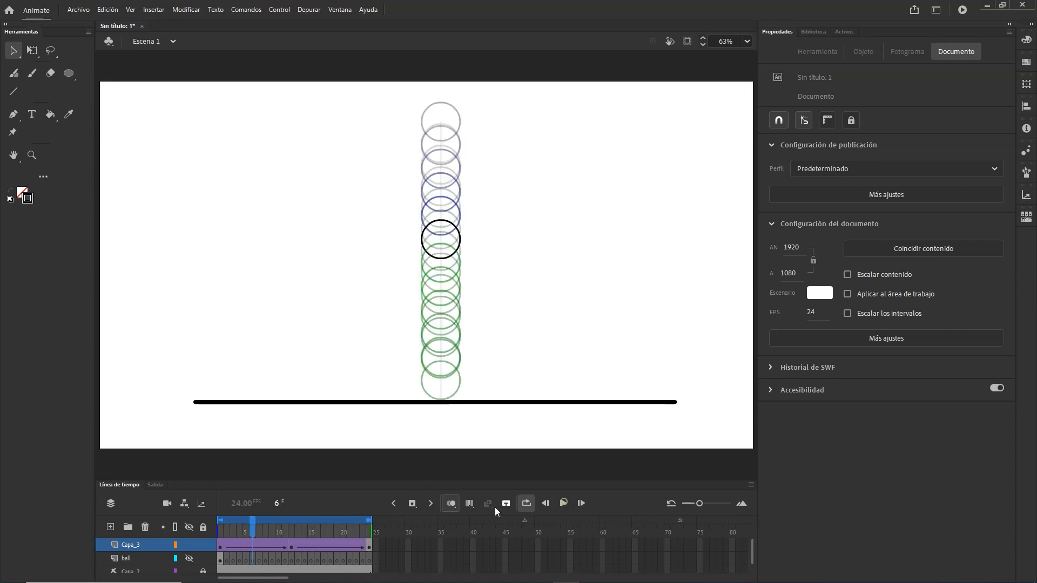
- Preview the looped ball movement with onion skinning turned off, and turn onion skinning back on
click(451, 502)
click(564, 503)
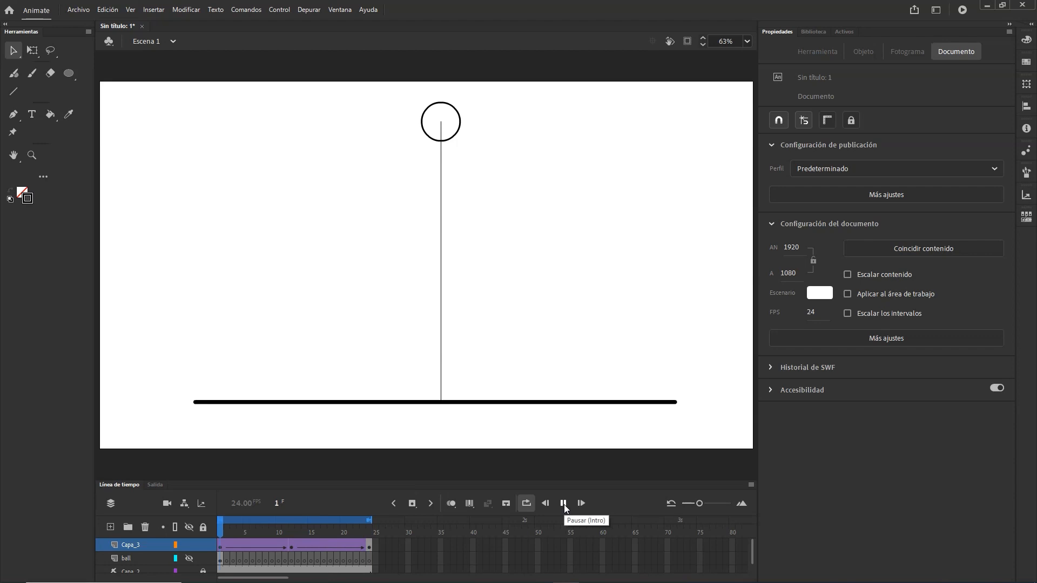
click(563, 504)
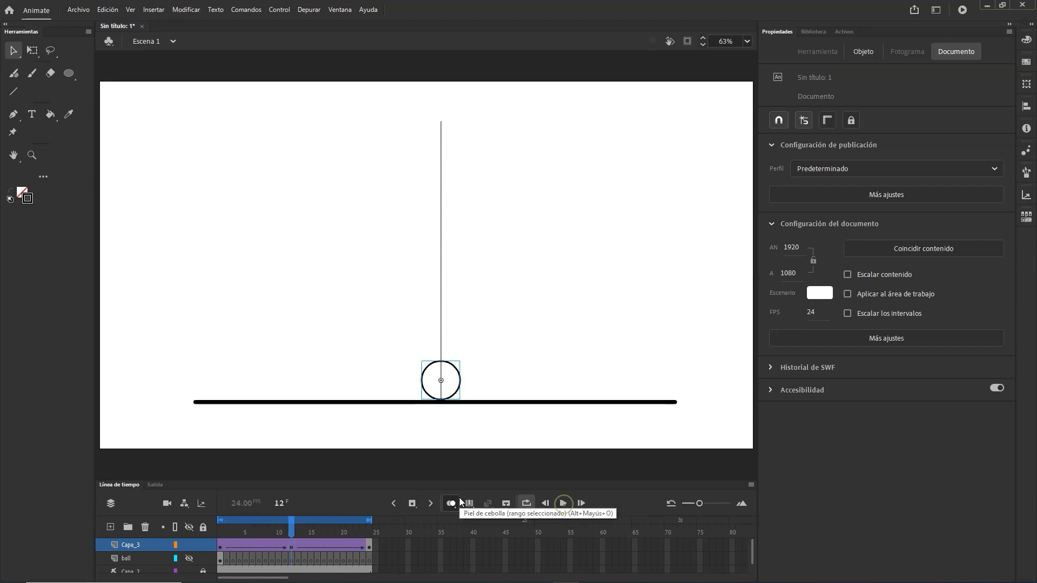
click(461, 501)
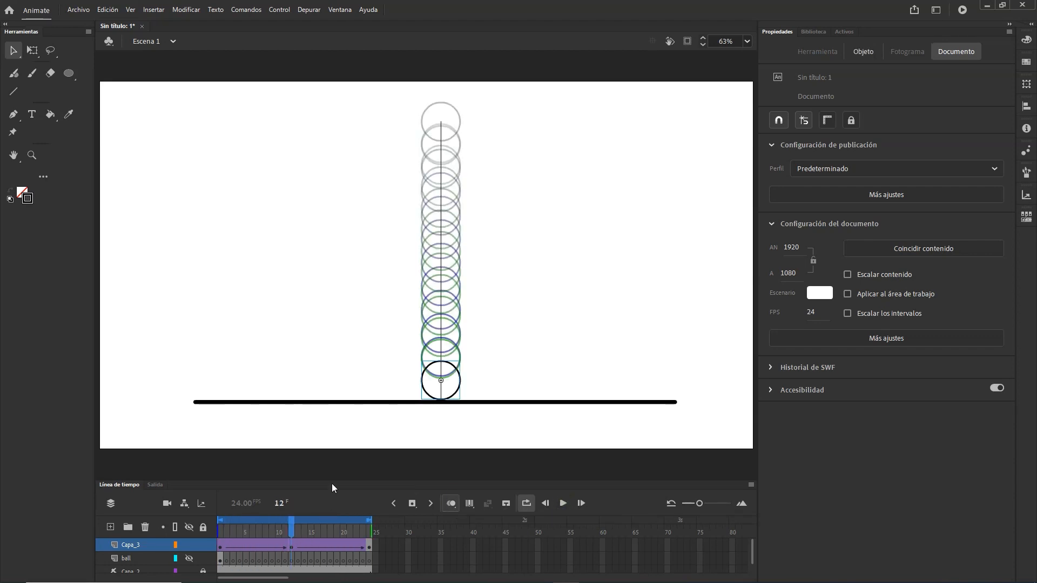
- Make the docked timeline taller so that all the layer rows fit
drag(335, 483, 206, 457)
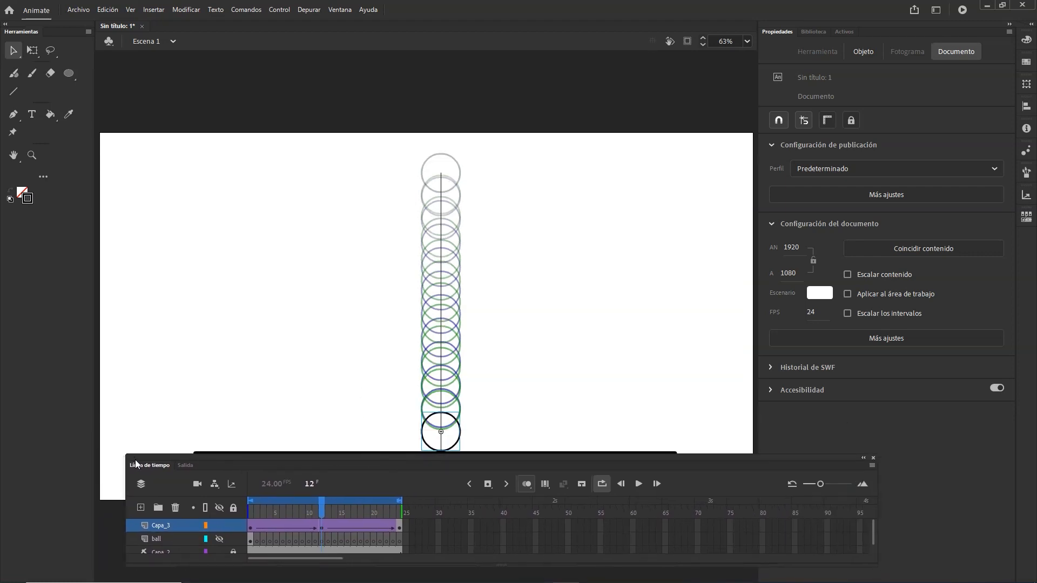
drag(135, 465, 137, 457)
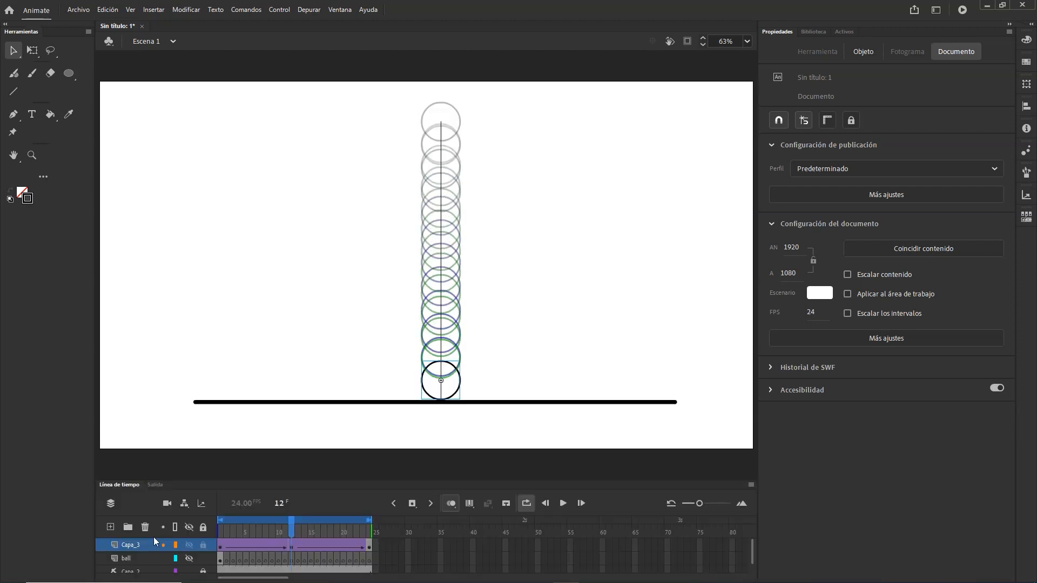
drag(290, 481, 294, 390)
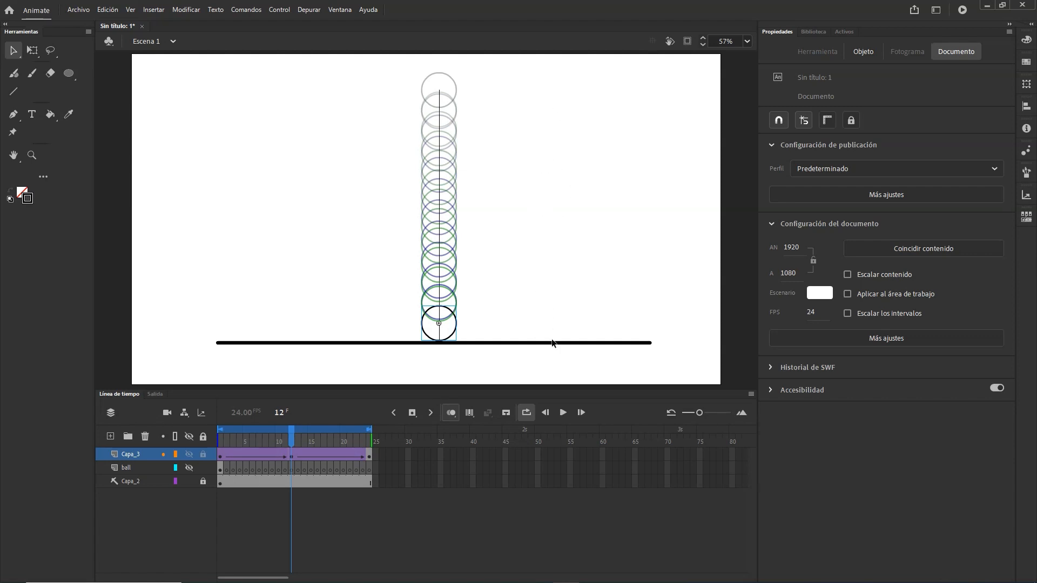
- Try moving only the frame 12 ball of Capa_3 sideways off the vertical guide line, and undo the move
click(152, 455)
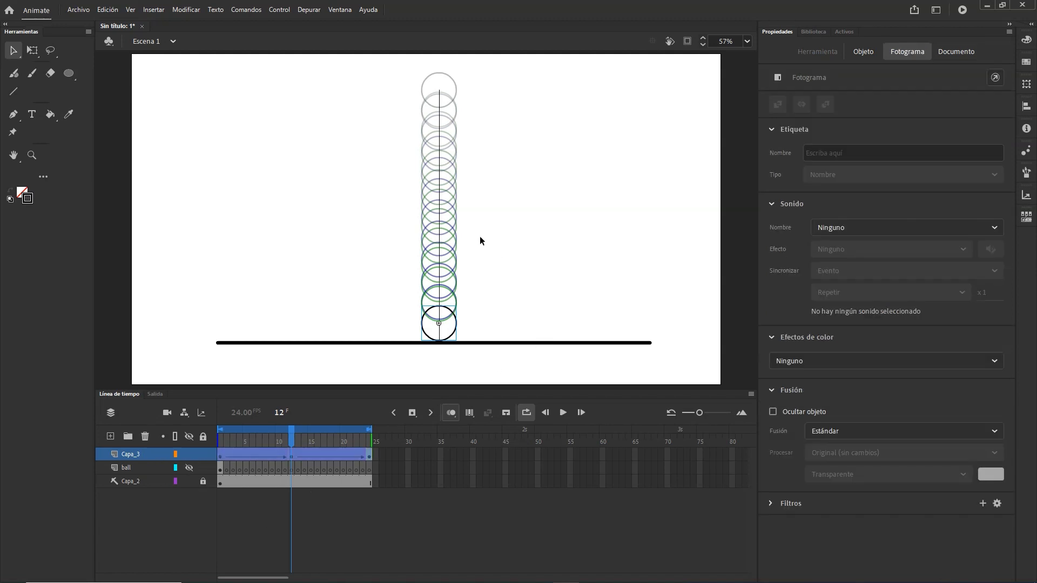
drag(454, 325, 338, 326)
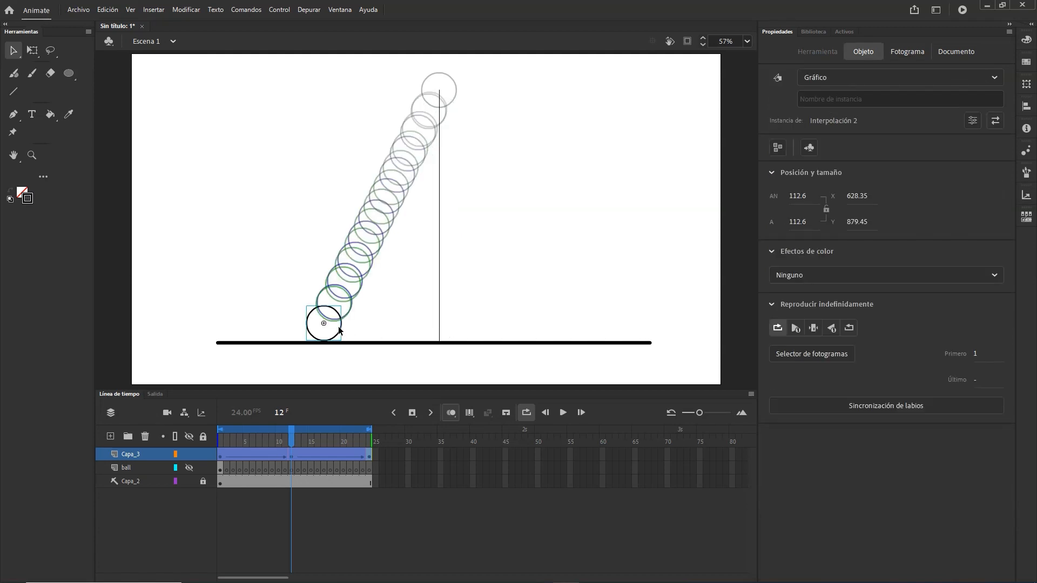
key(ctrl+z)
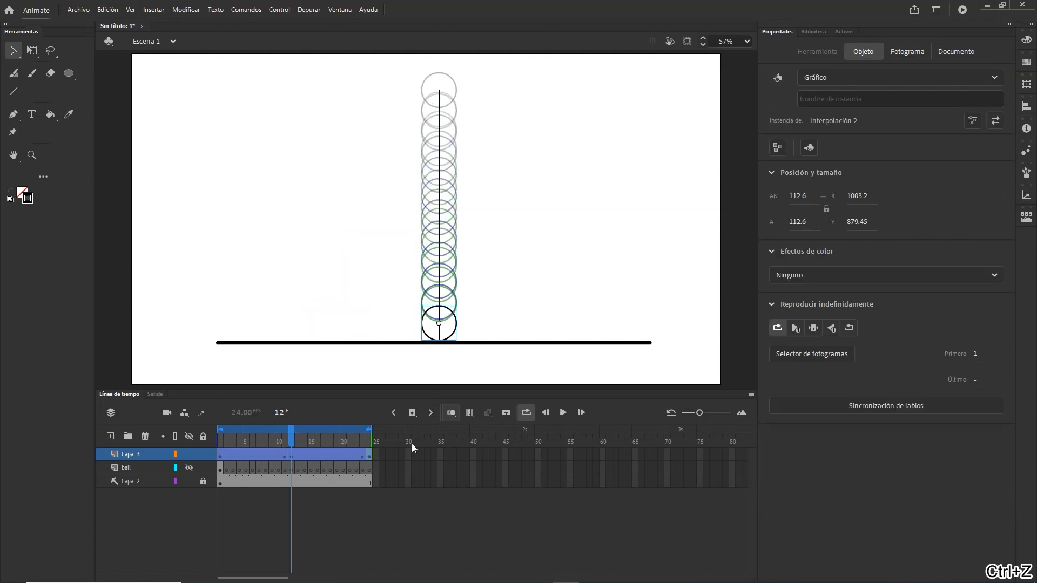
- Turn on multiple-frame editing and shift the entire tweened ball movement of Capa_3 left of the guide line, to about X 370
click(469, 413)
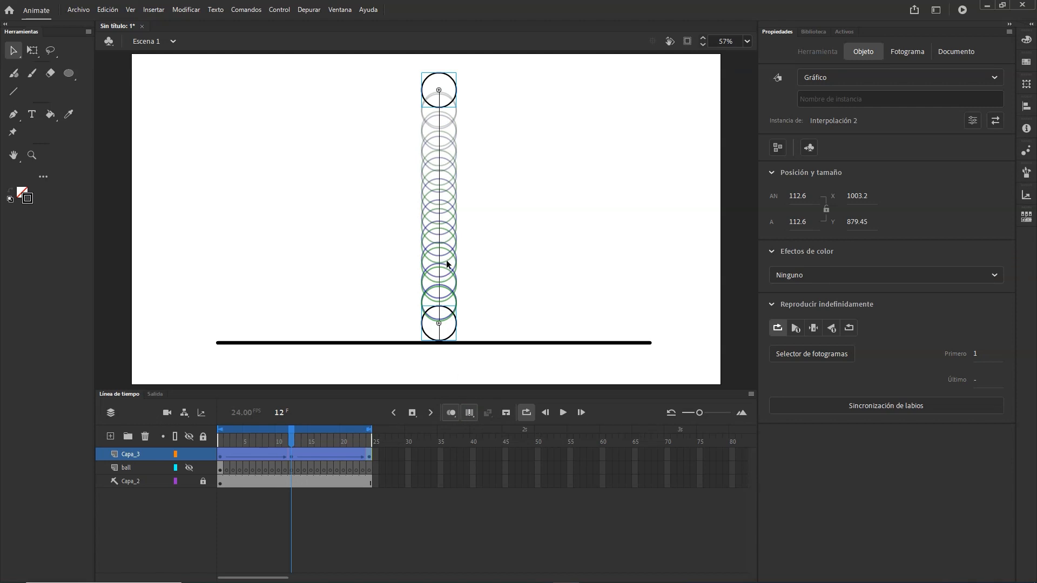
drag(455, 326, 273, 327)
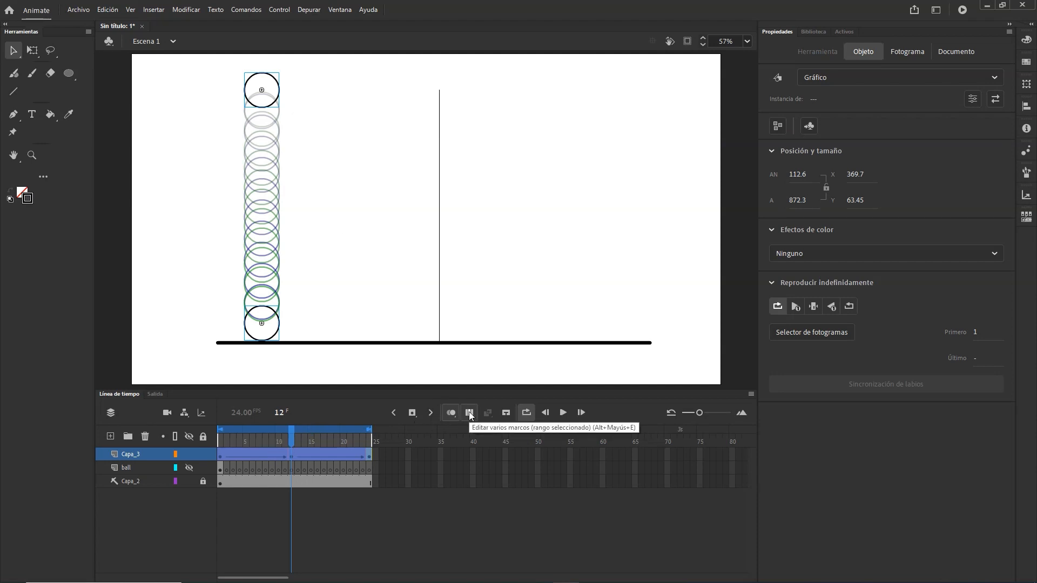
drag(286, 440, 370, 442)
- Hide Capa_3 and add a new layer above it
click(190, 454)
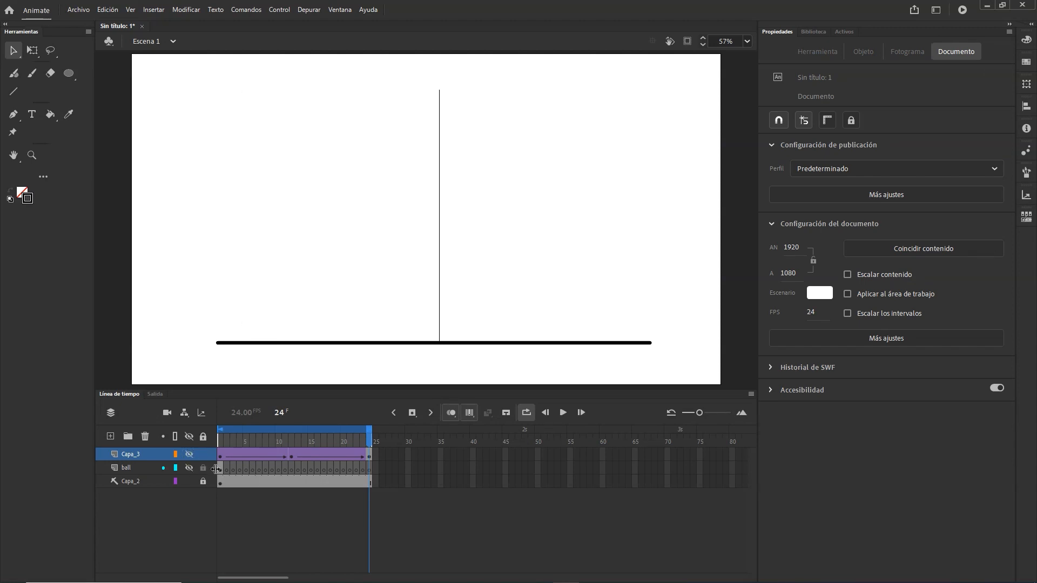
click(217, 468)
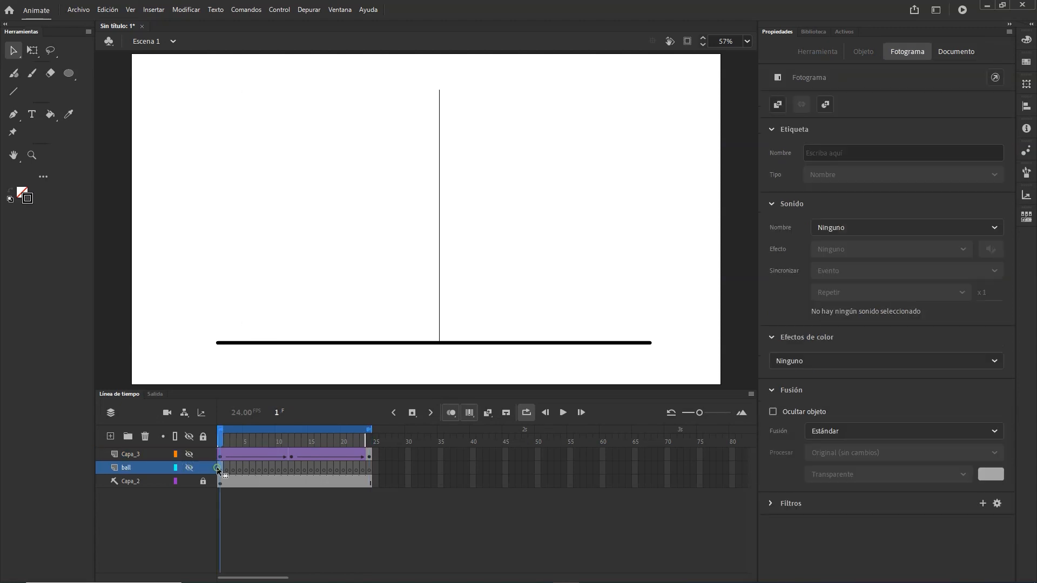
click(129, 456)
click(110, 436)
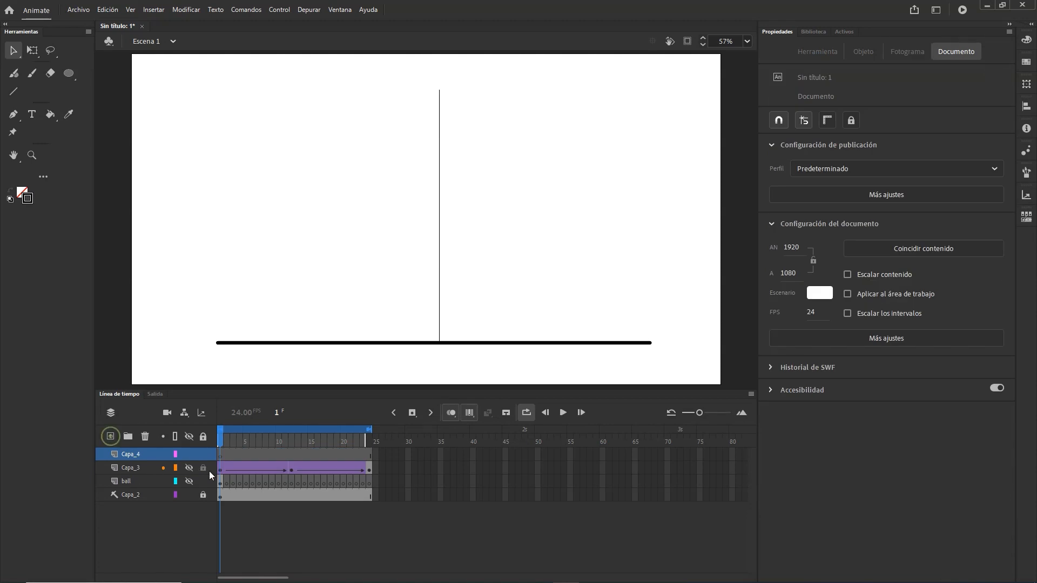
- Copy the ball from frame 1 of the ball layer, and convert frames 1 to 24 of Capa_4 into blank keyframes
click(220, 479)
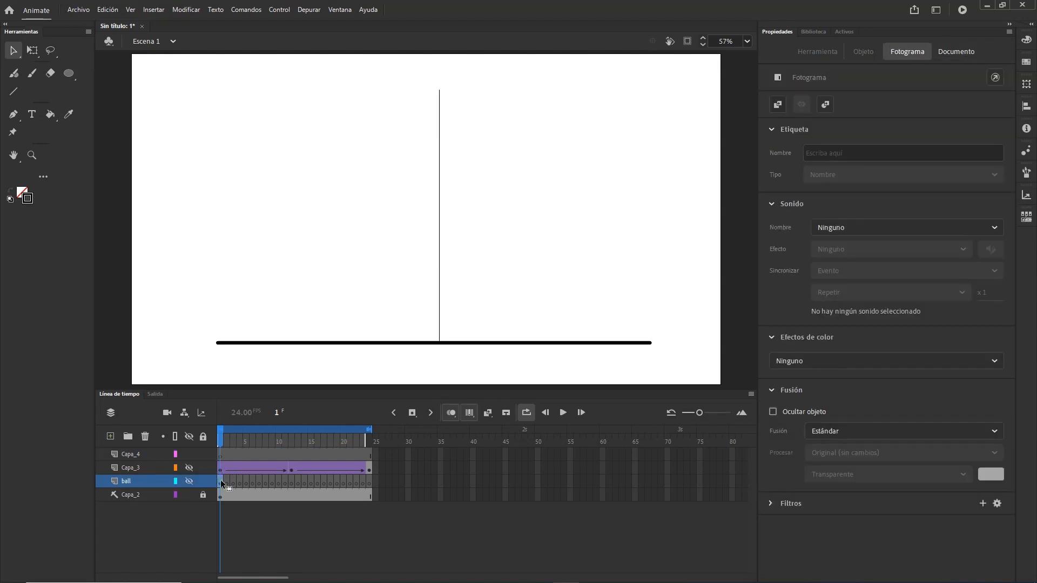
key(ctrl+c)
click(219, 456)
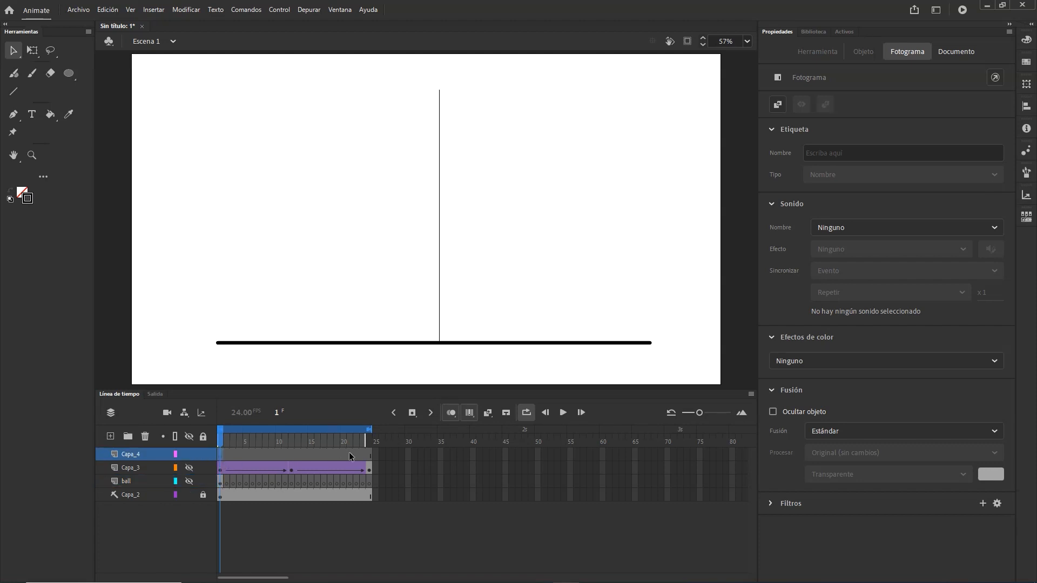
shift+click(369, 457)
right_click(368, 455)
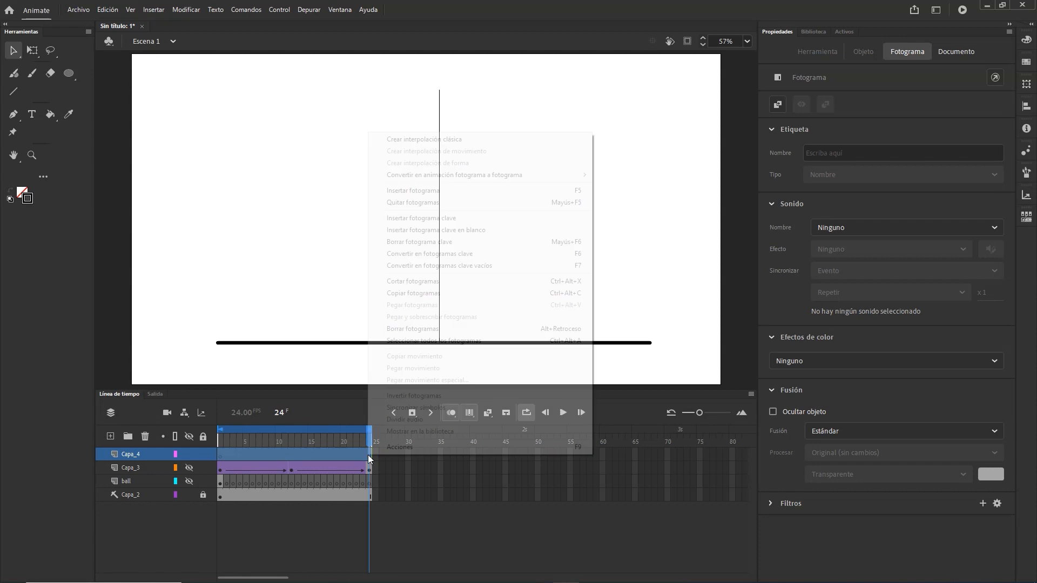
click(446, 264)
- Paste the ball in place on frame 1 of Capa_4 and turn off multiple-frame editing
click(219, 457)
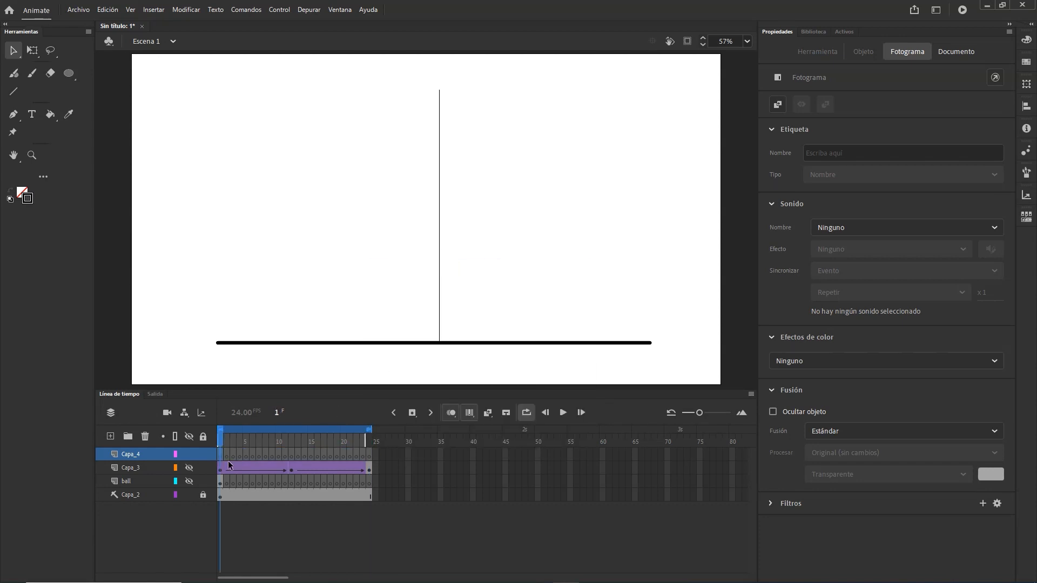
key(ctrl+shift+v)
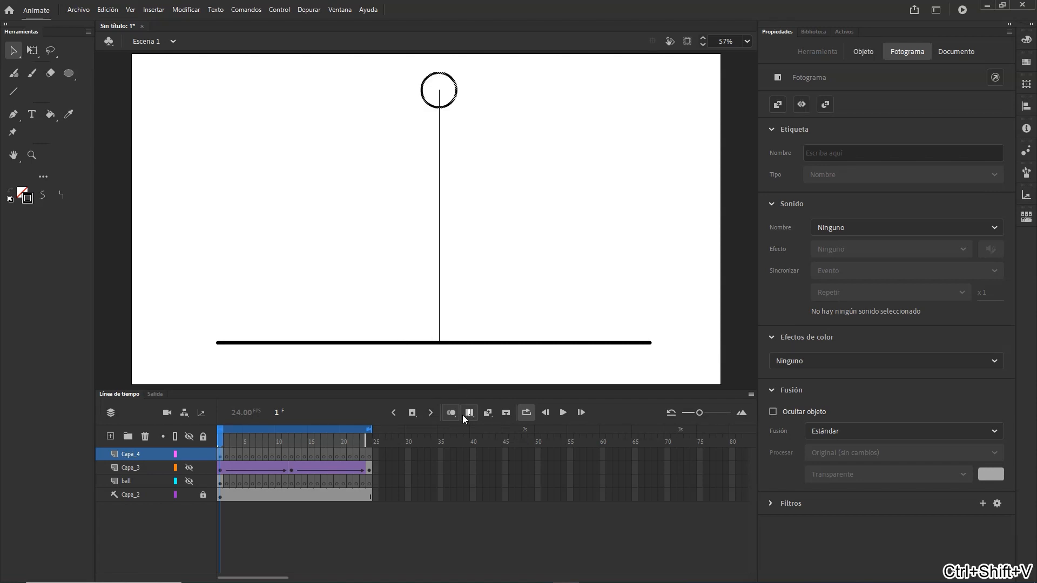
click(384, 455)
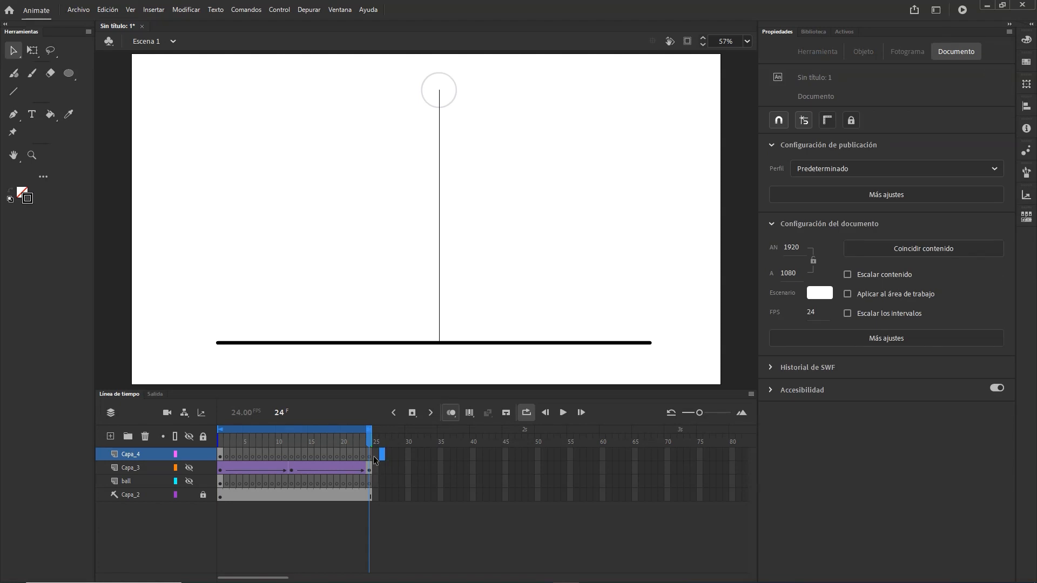
click(218, 454)
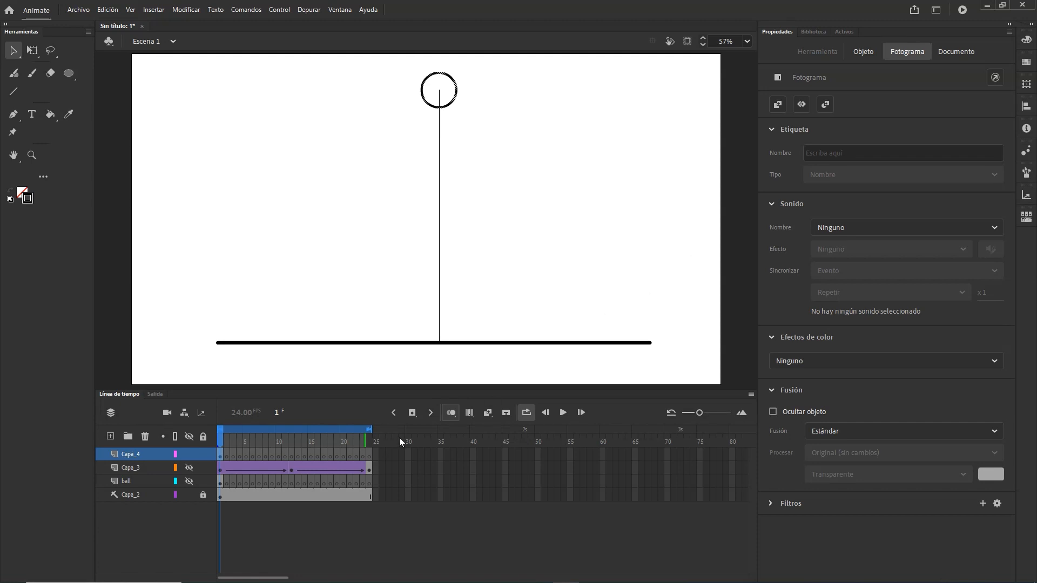
- Paste the ball in place on frame 12 of Capa_4 and move it down onto the ground line, at about Y 824
click(291, 455)
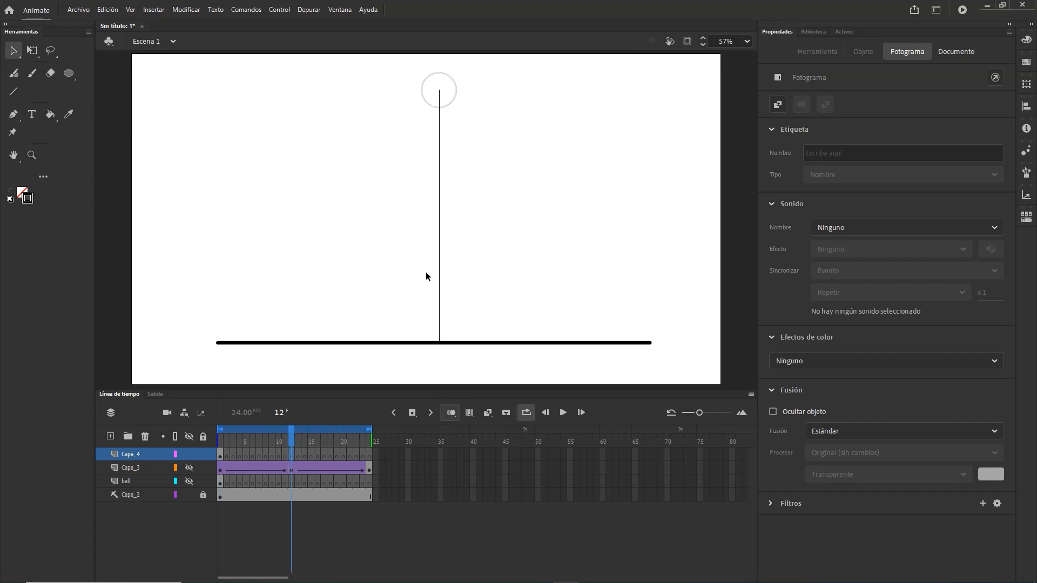
key(ctrl+shift+v)
drag(455, 84, 454, 317)
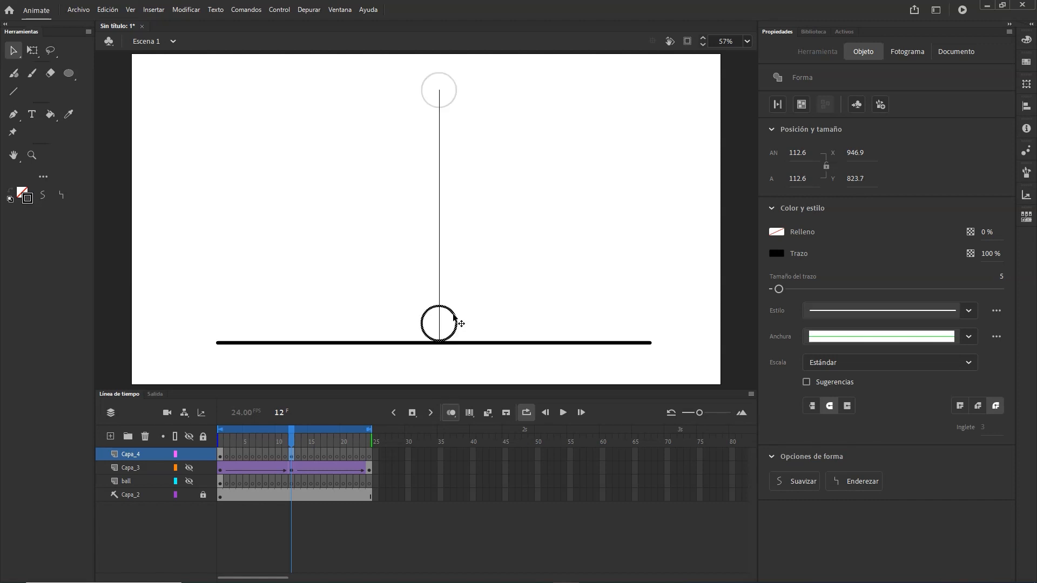
- Paste the ball in place at its highest position on frame 24 of Capa_4 and scrub through the key poses
drag(293, 436, 206, 456)
drag(280, 458, 373, 464)
click(370, 456)
key(ctrl+shift+v)
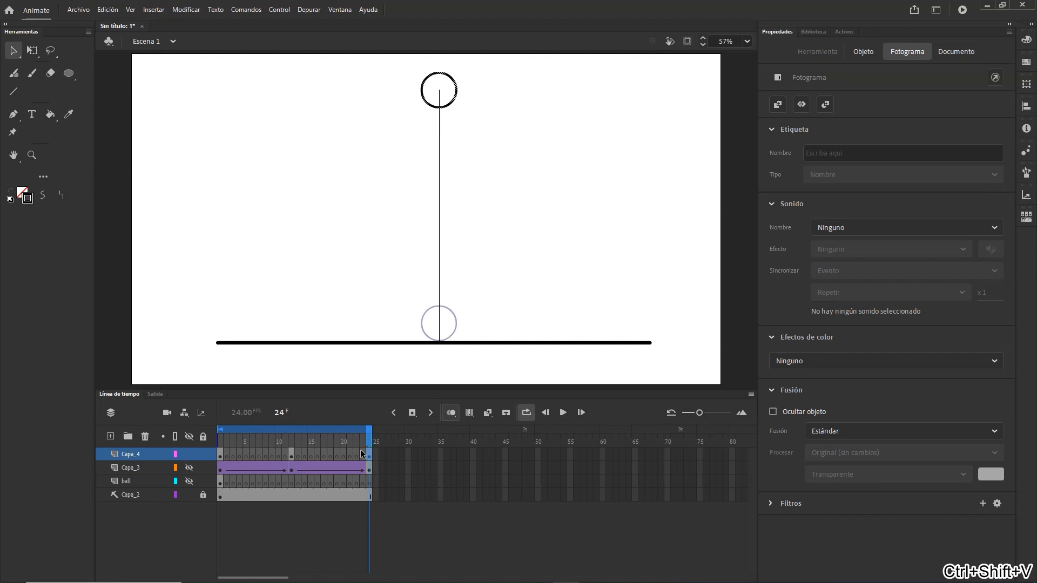
drag(369, 437, 285, 460)
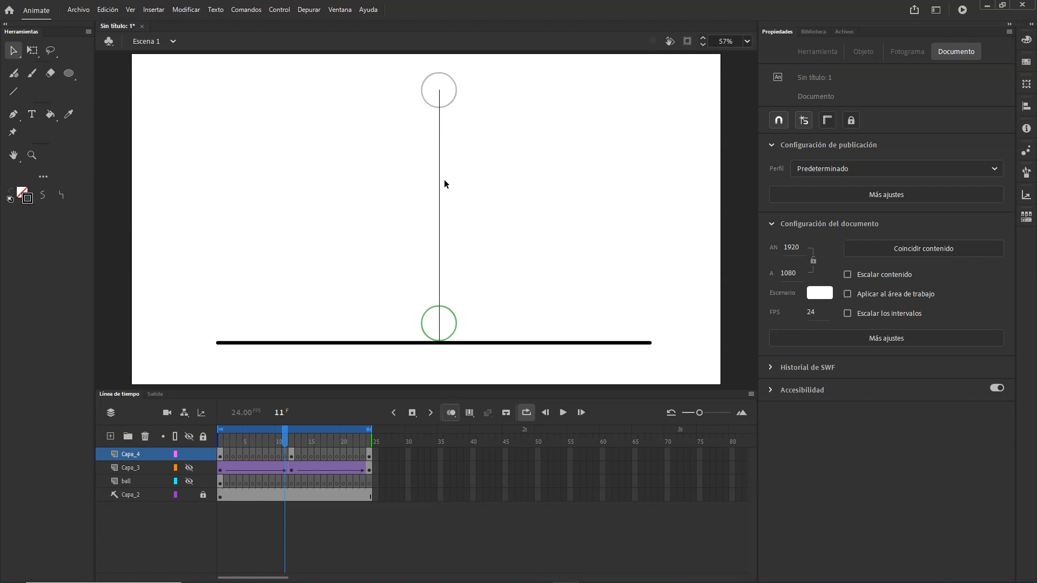
- Paste the ball in place on frames 2 and 3 of Capa_4, lowering it to about Y 72 and Y 88
click(225, 456)
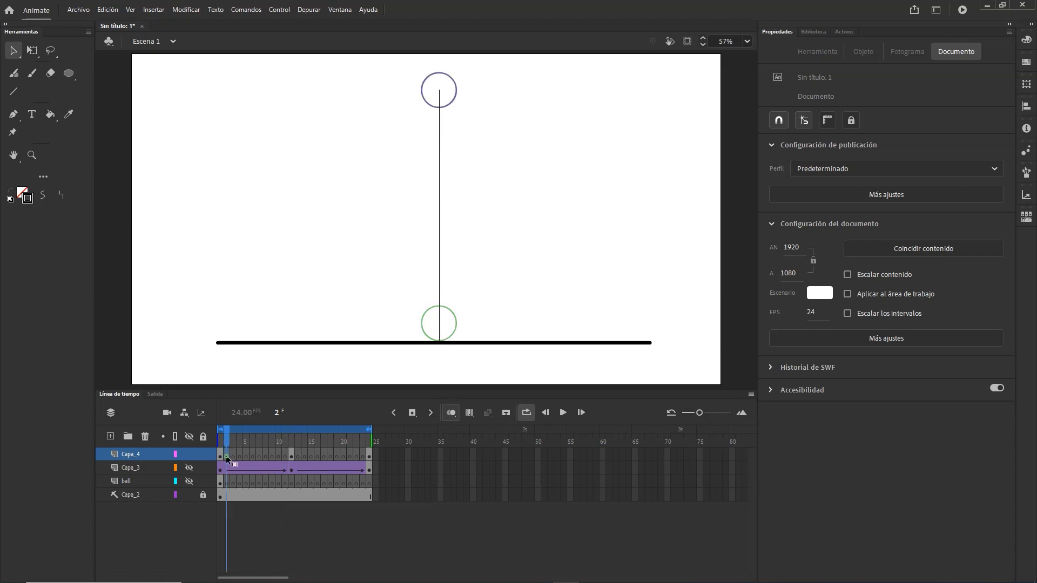
key(ctrl+shift+v)
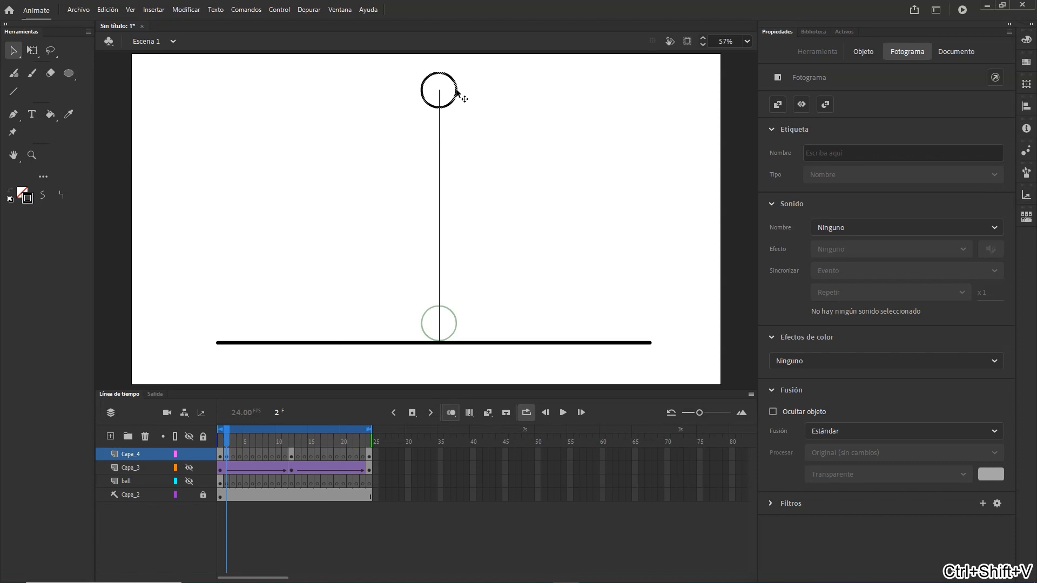
click(455, 94)
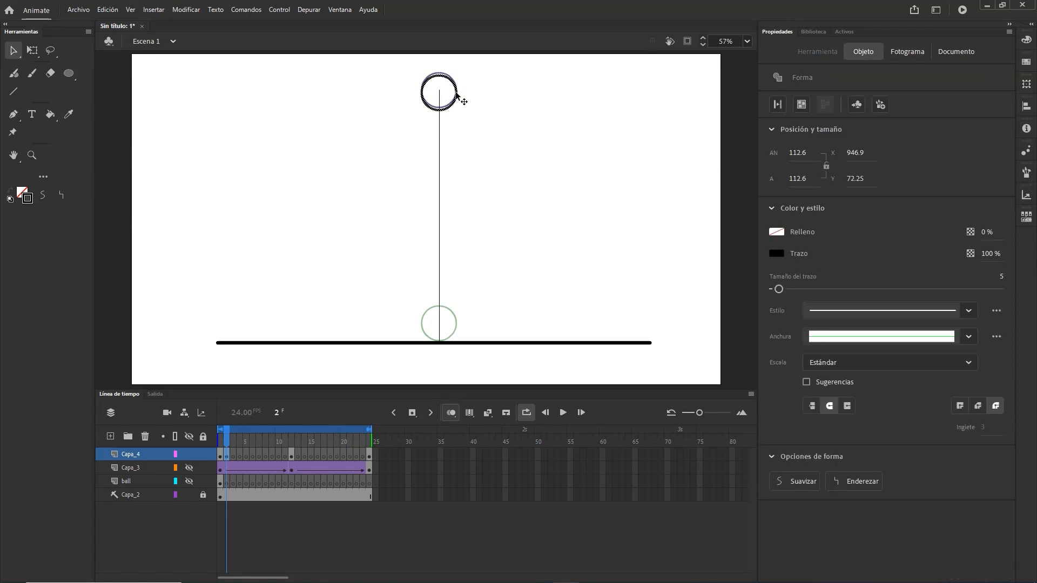
click(234, 456)
key(F7)
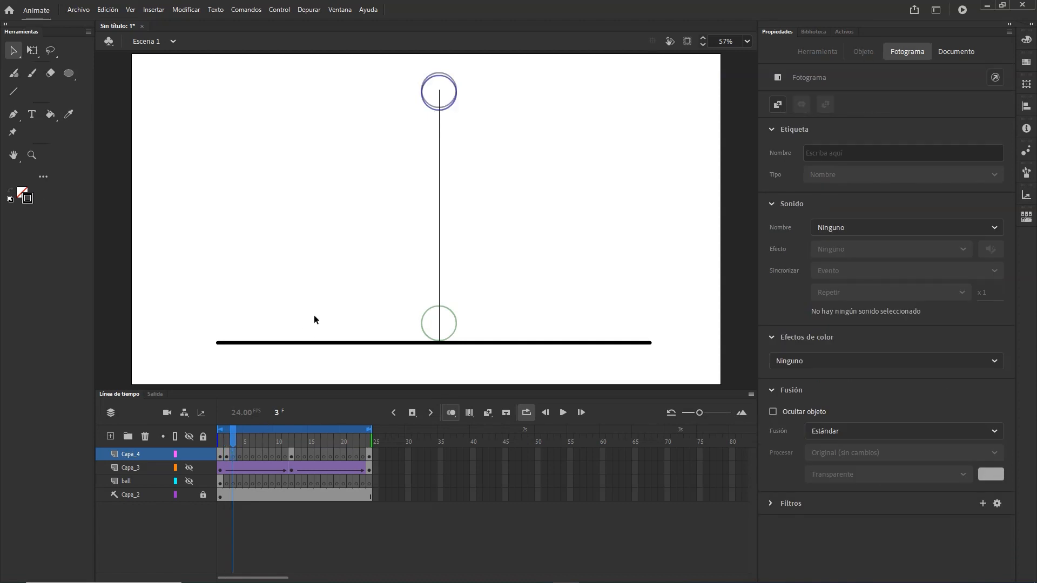
key(ctrl+shift+v)
drag(455, 84, 453, 89)
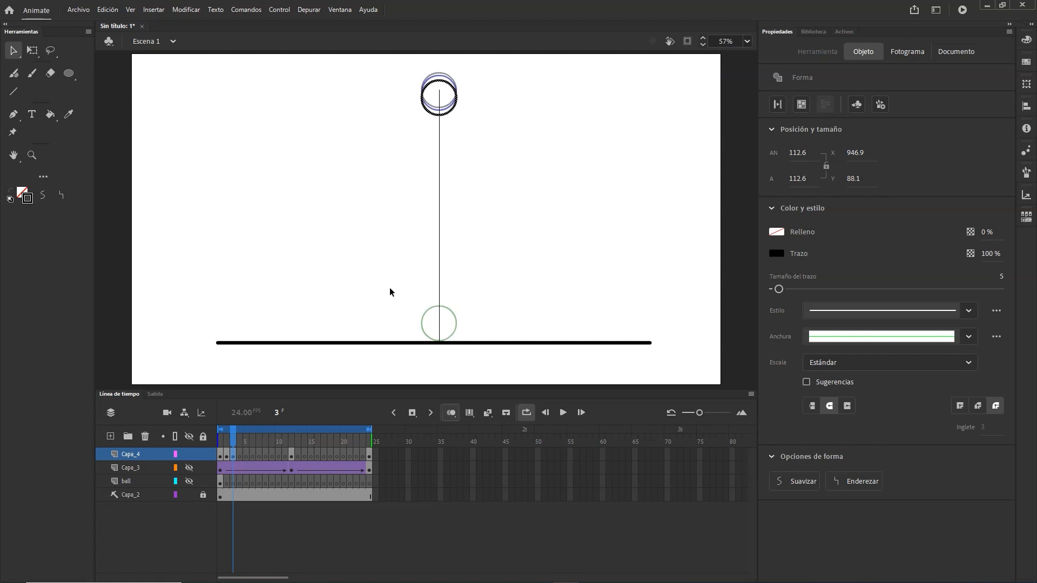
- Paste the ball in place on frames 4 and 5 of Capa_4, lowering it to about Y 119 and Y 183
click(240, 456)
key(ctrl+shift+v)
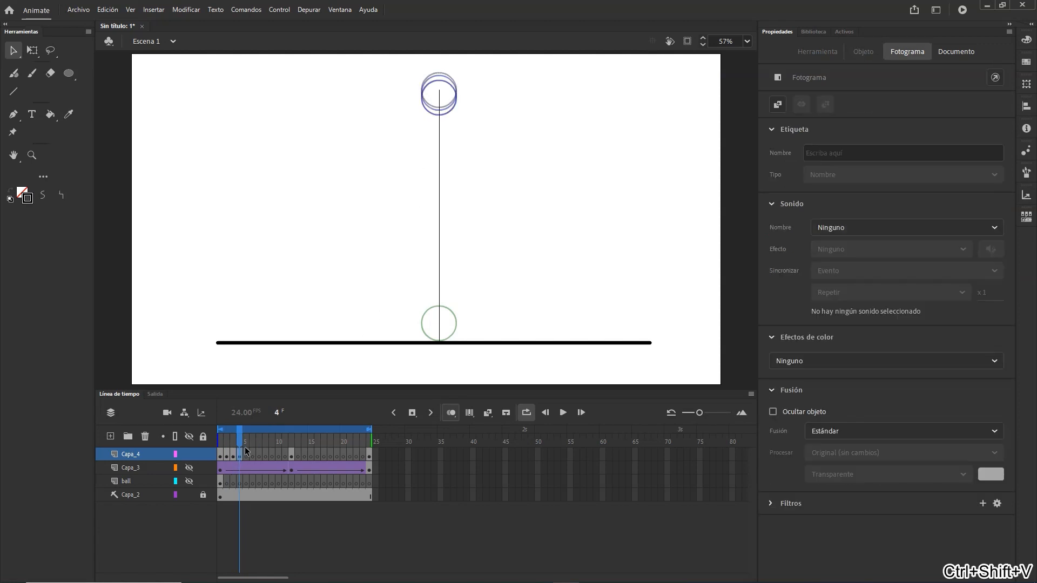
drag(457, 87, 456, 103)
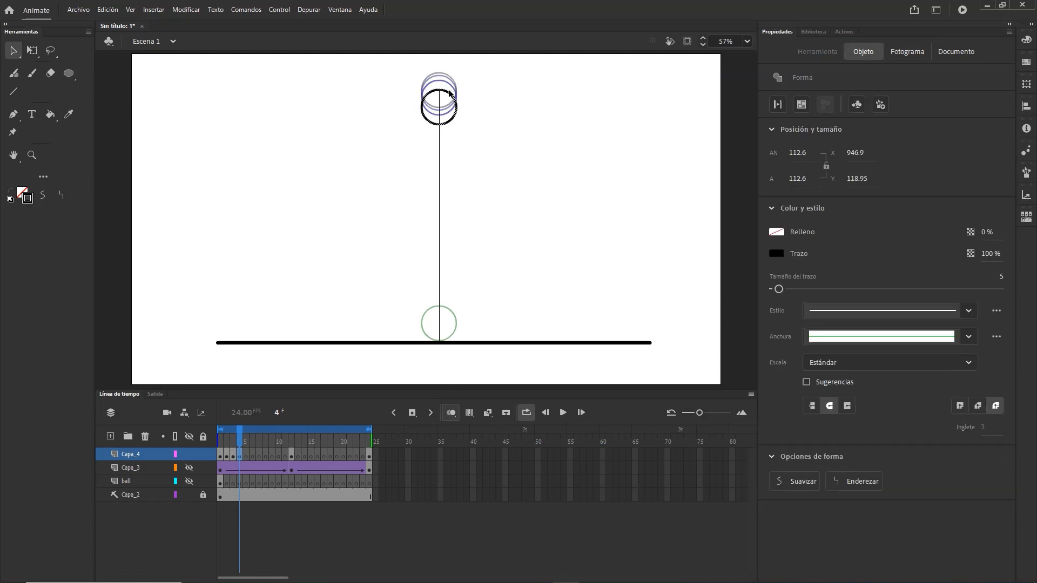
click(244, 456)
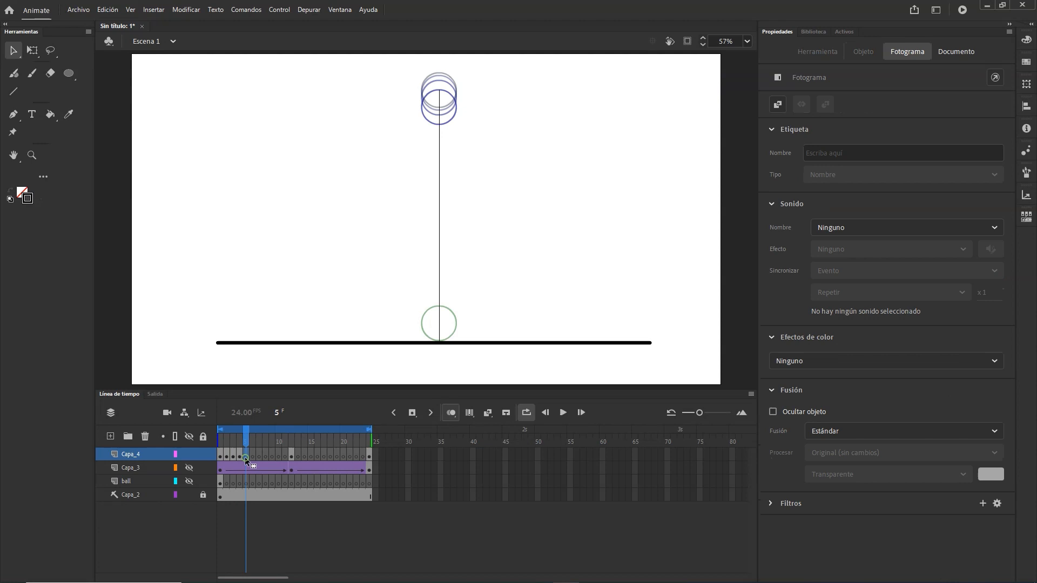
key(ctrl+shift+v)
drag(457, 93, 455, 126)
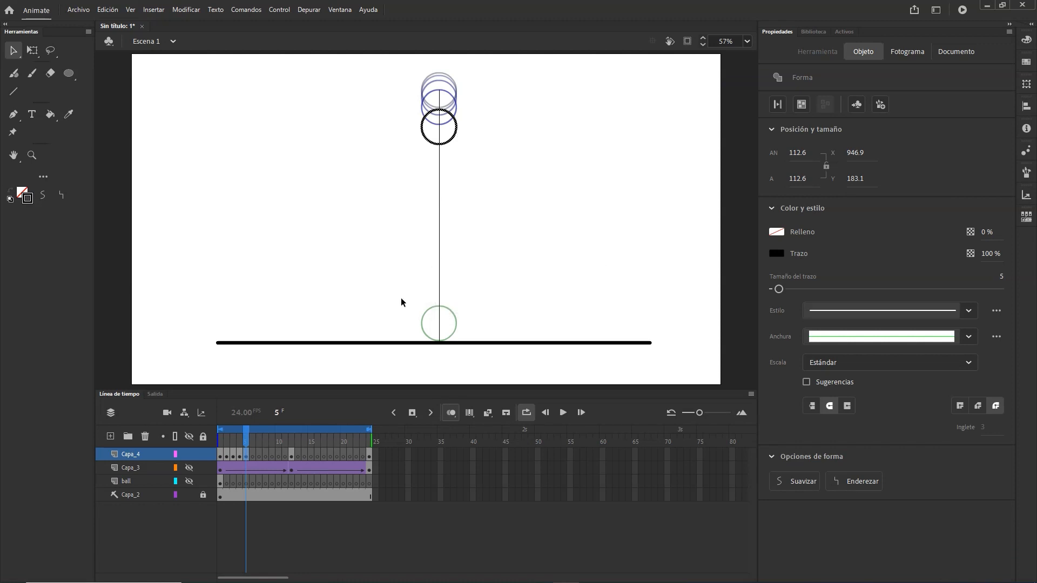
- Paste the ball in place on frames 6 and 7 of Capa_4, lowering it to about Y 241 and Y 324
click(253, 456)
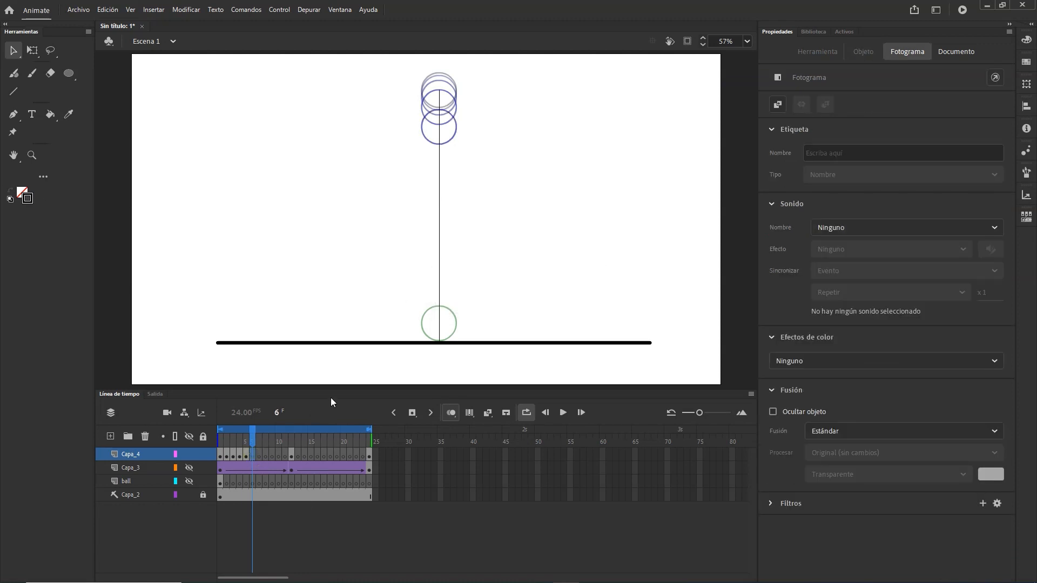
key(ctrl+shift+v)
drag(463, 101, 466, 153)
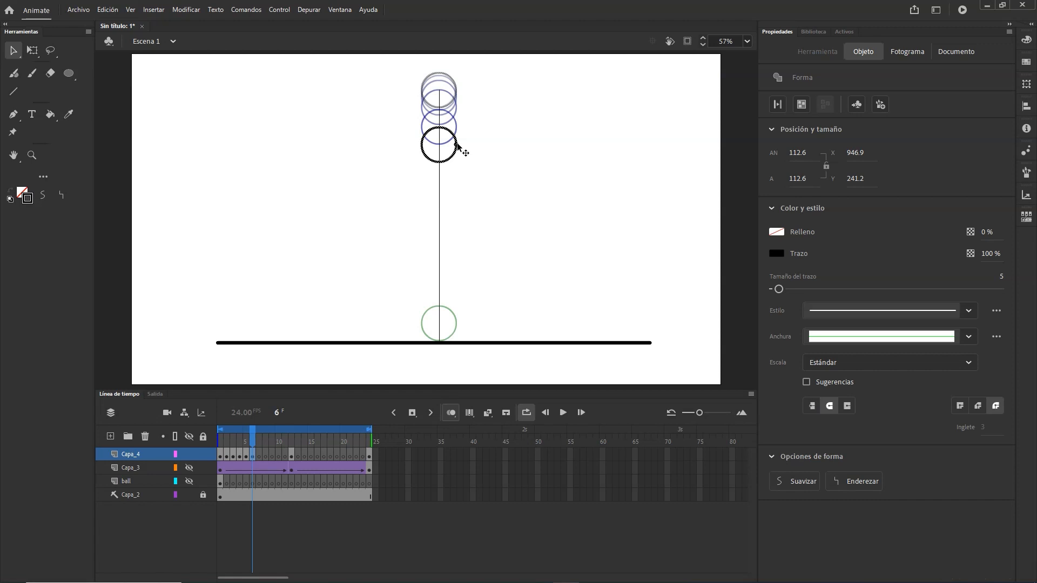
drag(465, 153, 465, 153)
click(259, 454)
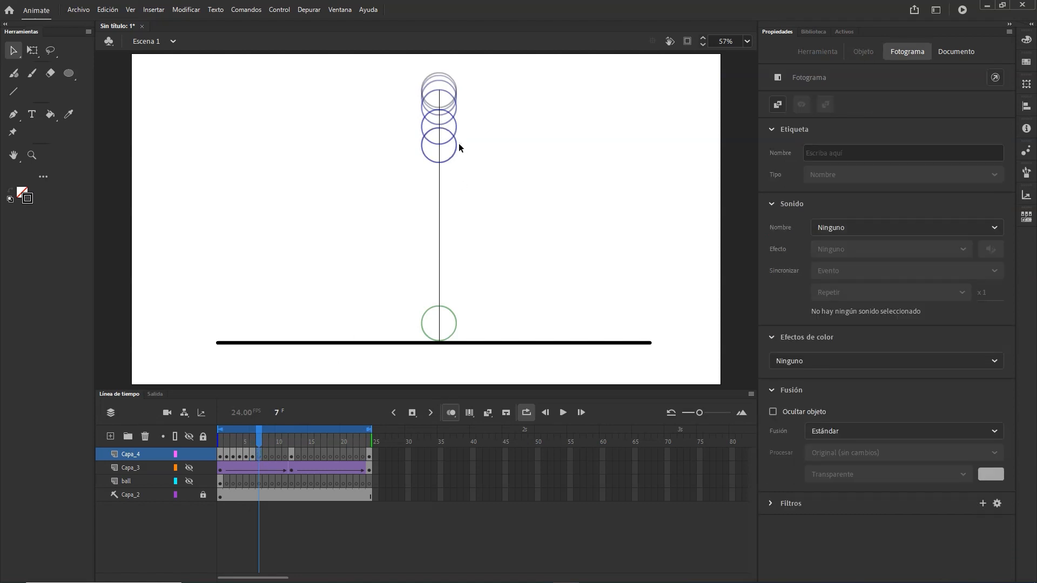
key(ctrl+shift+v)
drag(460, 95, 460, 178)
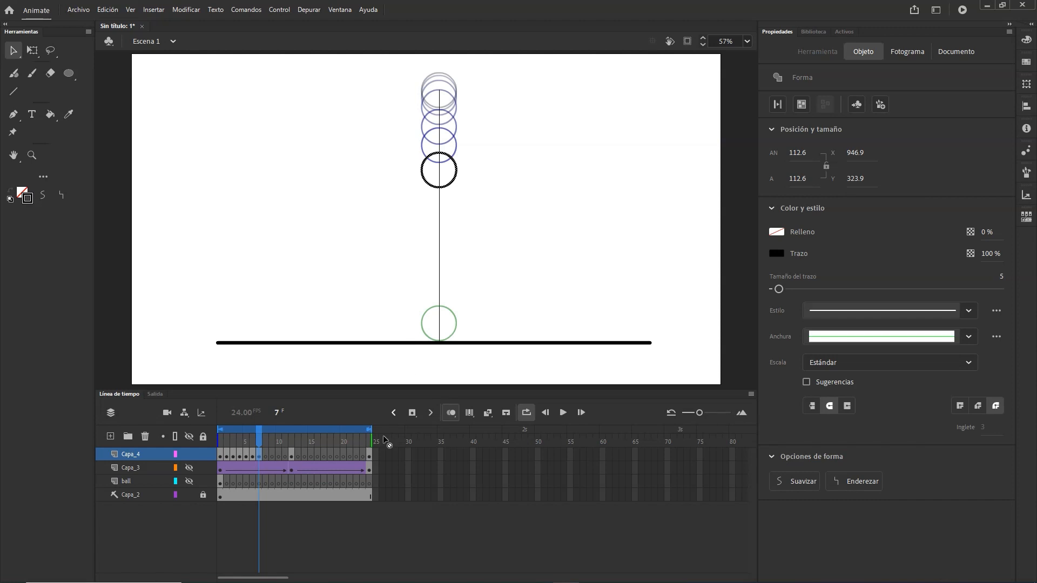
- Paste the ball in place on frame 8, lowered to about Y 424, and twice on frame 9, at about Y 551 and Y 690
click(265, 455)
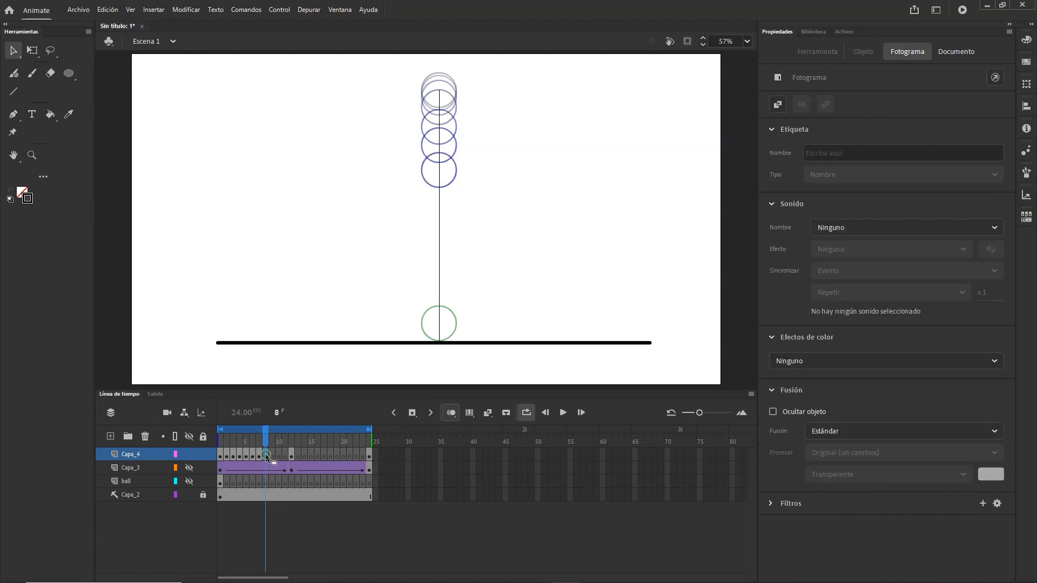
key(ctrl+shift+v)
drag(458, 93, 456, 203)
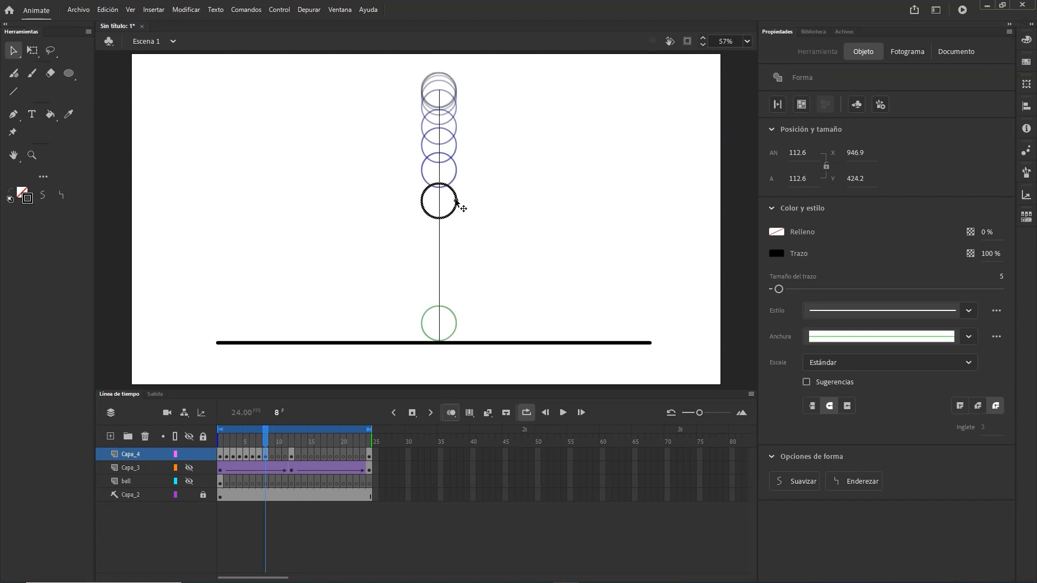
click(272, 454)
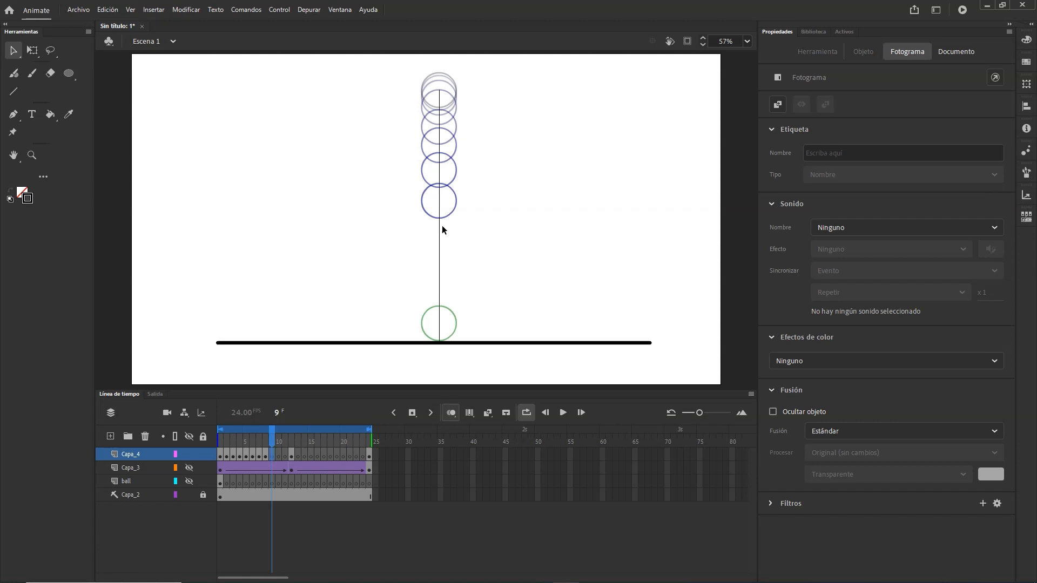
key(ctrl+shift+v)
drag(457, 99, 456, 240)
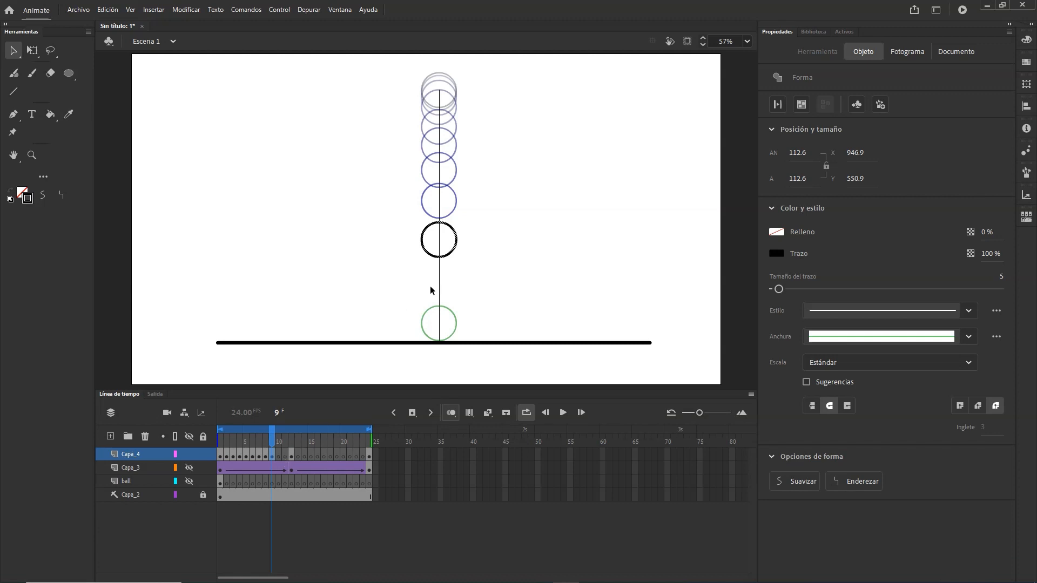
key(ctrl+shift+v)
drag(456, 92, 462, 292)
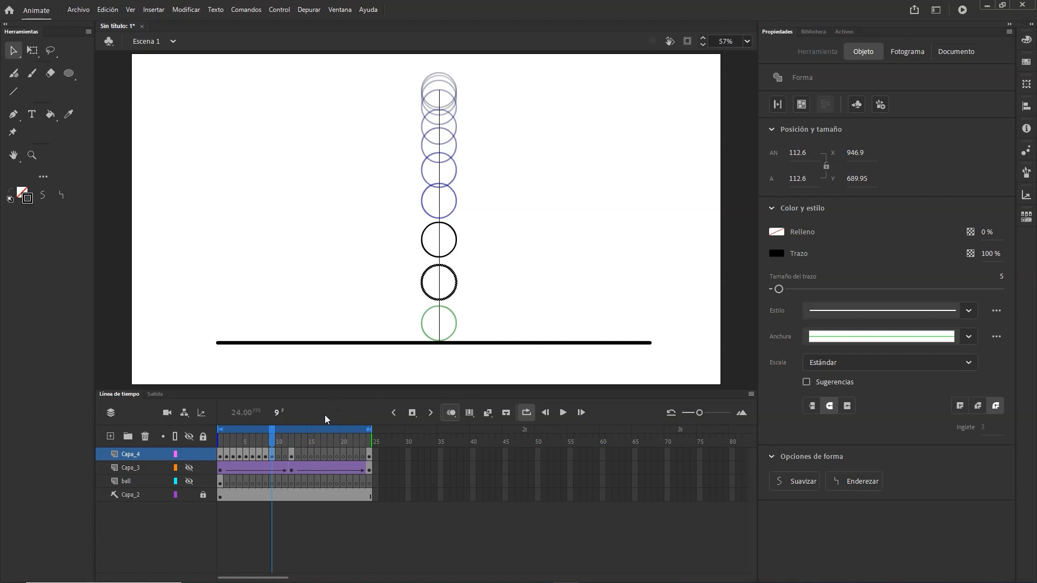
- Go through Capa_4 from frame 2 and nudge the ball slightly upward on frames 3, 4 and 5
click(226, 455)
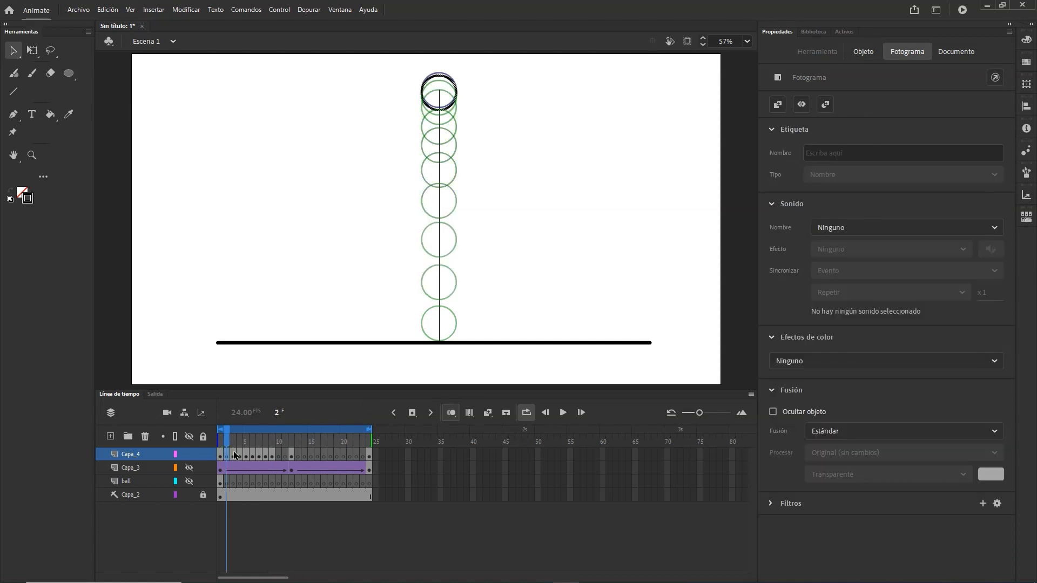
click(233, 456)
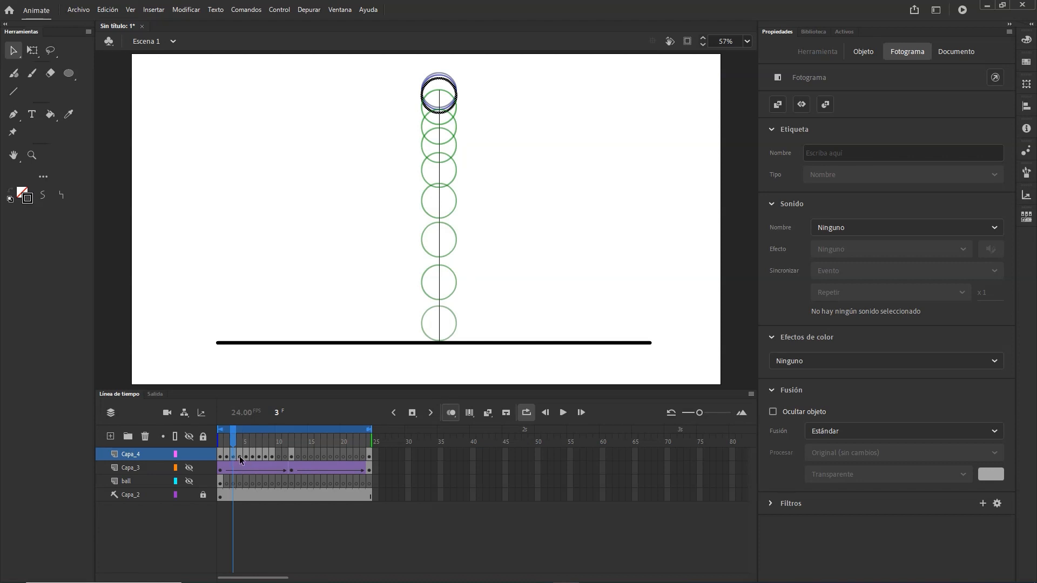
click(239, 456)
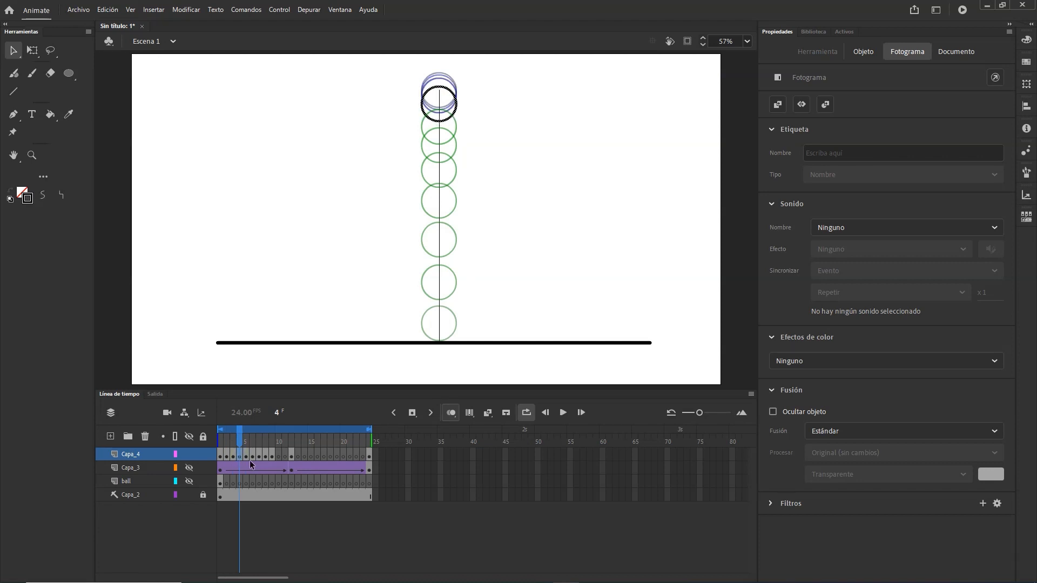
click(245, 457)
key(Up)
key(Up)
key(Up)
key(Up)
key(Up)
key(Up)
key(Up)
key(Up)
key(Up)
key(Up)
key(Up)
key(Up)
key(Up)
key(Up)
- Nudge the ball upward on frames 6 and 7 of Capa_4 to even out the spacing
click(251, 456)
key(Up)
key(Up)
key(Up)
key(Up)
key(Up)
click(258, 456)
key(Up)
key(Up)
key(Up)
key(Up)
key(Up)
key(Up)
key(Up)
key(Up)
key(Up)
key(Up)
key(Up)
key(Up)
key(Up)
key(Up)
key(Up)
key(Up)
key(Up)
key(Up)
key(Up)
key(Up)
key(Up)
key(Up)
key(Up)
key(Up)
key(Up)
key(Up)
key(Up)
key(Up)
key(Up)
key(Up)
key(Up)
key(Up)
key(Up)
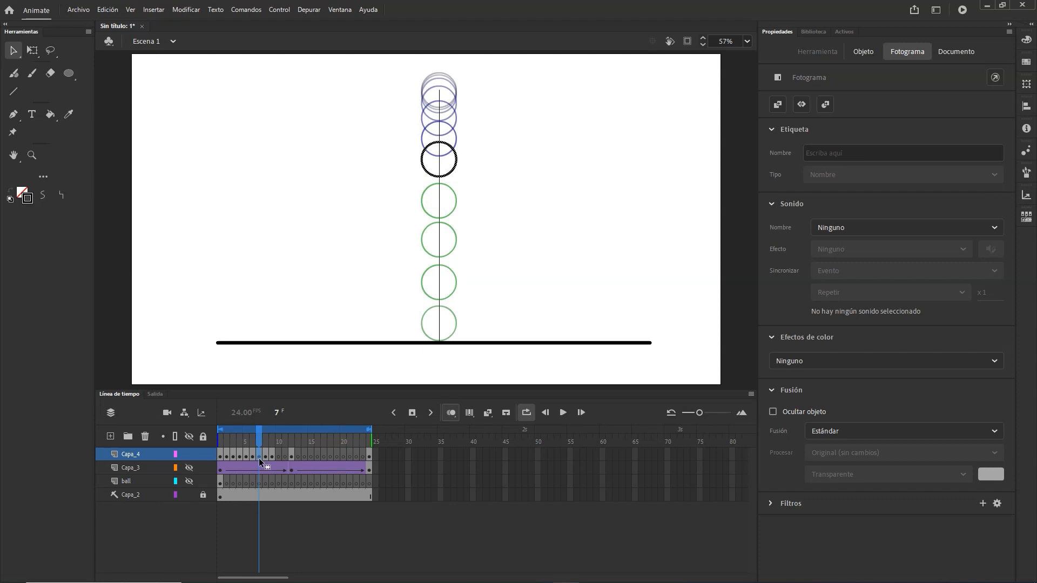
- Nudge the ball upward on frame 8 and raise both balls on frame 9 together, the upper one to about Y 519
click(264, 454)
key(Up)
key(Up)
key(Up)
key(Up)
key(Up)
key(Up)
key(Up)
key(Up)
key(Up)
key(Up)
key(Up)
key(Up)
key(Up)
key(Up)
key(Up)
key(Up)
key(Up)
key(Up)
key(Up)
key(Up)
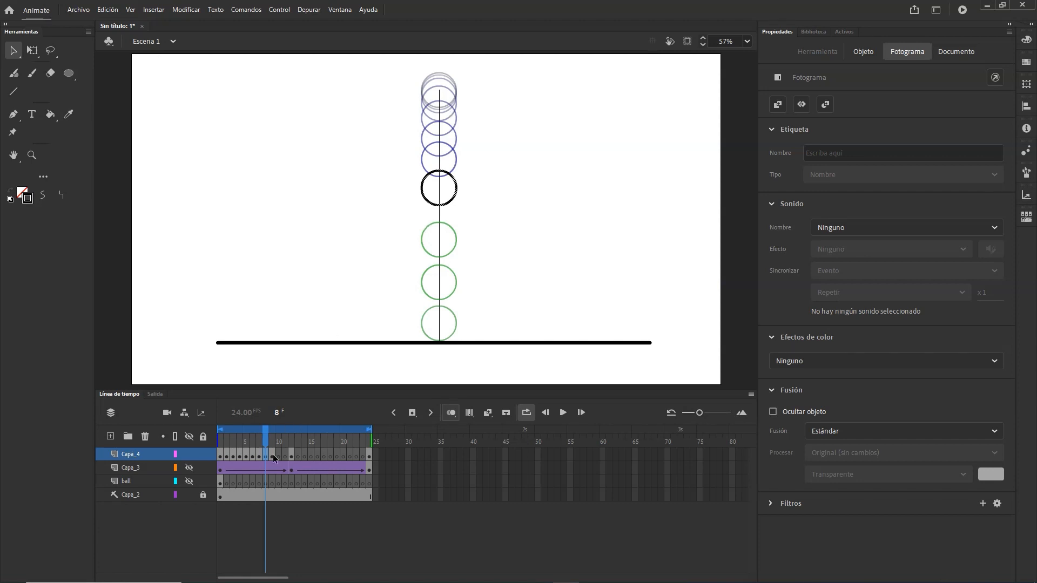
click(273, 454)
key(Up)
key(shift+Up)
key(shift+Up)
key(shift+Up)
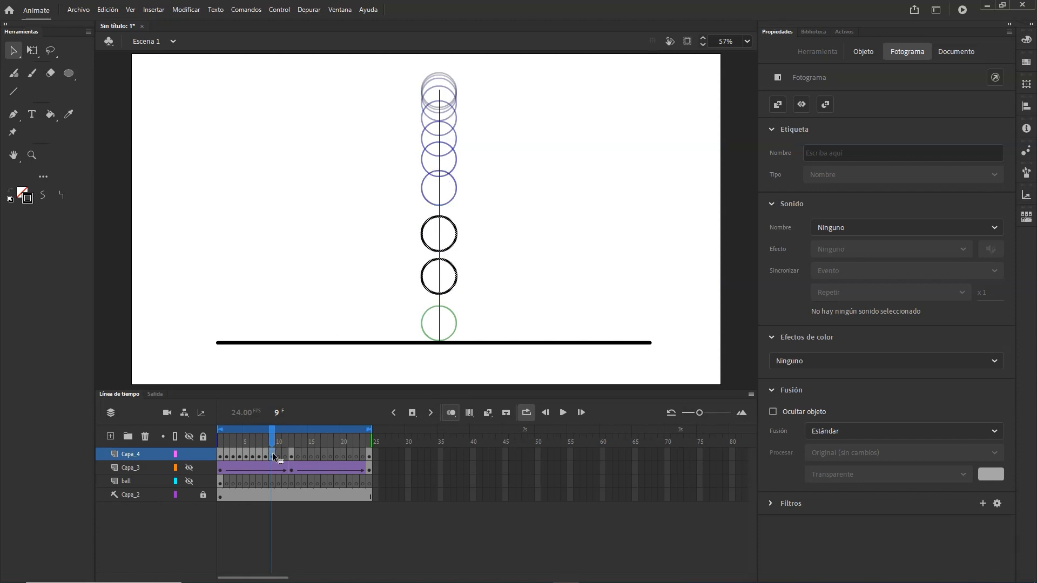
- Cut the lower ball from frame 9 and paste it in place on frame 10 of Capa_4
click(455, 281)
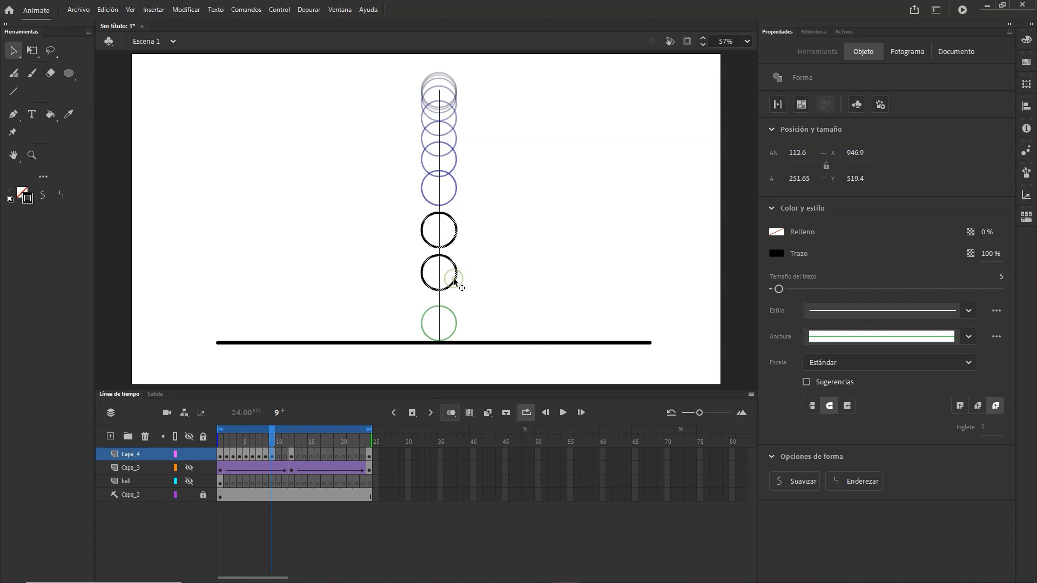
click(469, 278)
click(454, 275)
key(ctrl+x)
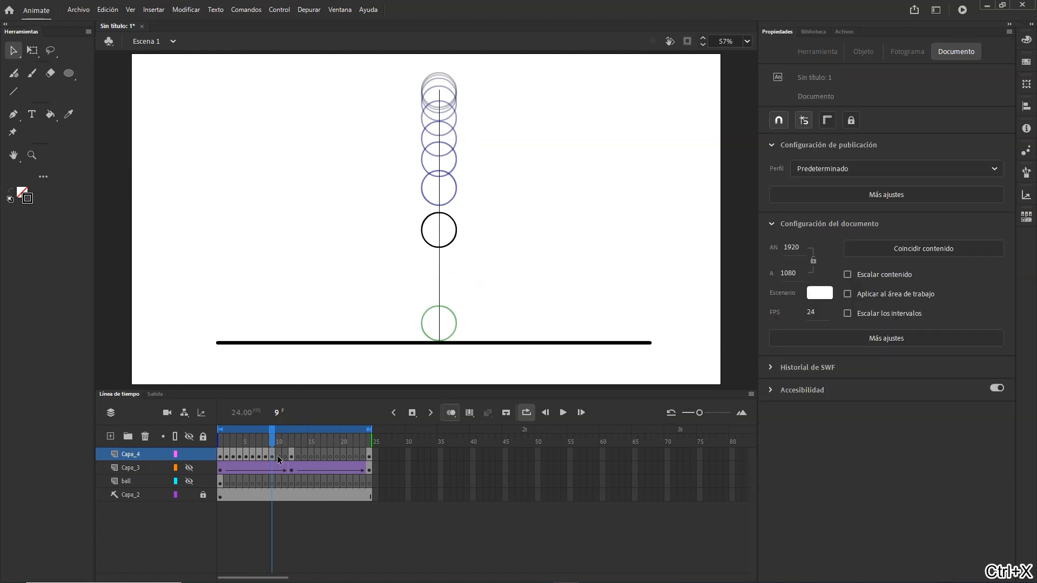
click(278, 455)
key(ctrl+shift+v)
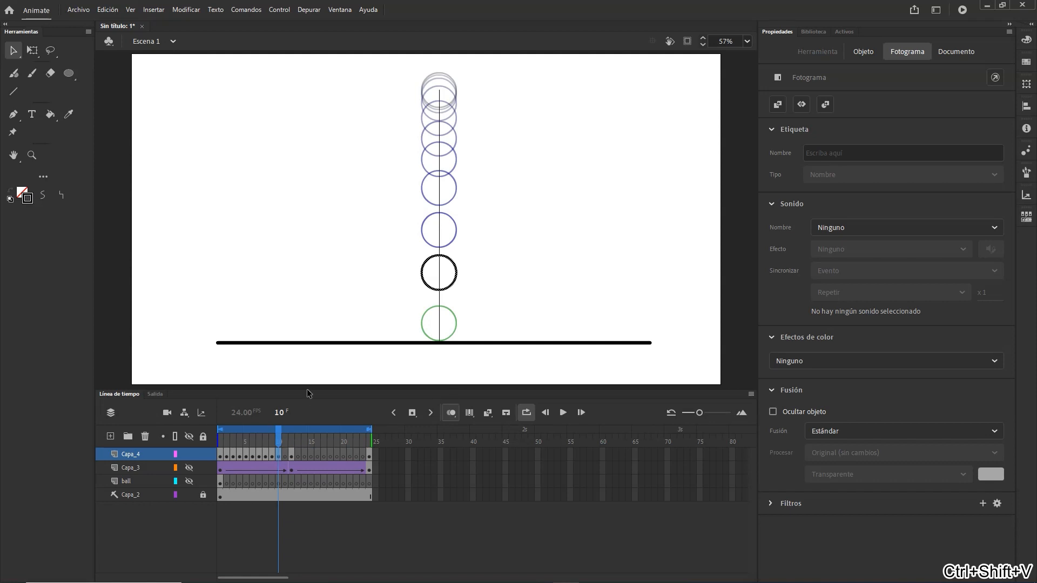
- Nudge the ball slightly upward on frames 9 and 10 of Capa_4 to refine the spacing
click(270, 453)
key(Up)
key(Up)
key(Up)
key(Up)
key(Up)
key(Up)
key(Up)
key(Up)
key(Up)
key(Up)
key(Up)
key(Up)
key(Up)
key(Up)
key(Up)
key(Up)
key(Up)
key(Up)
key(Up)
key(Up)
click(279, 454)
key(Up)
key(Up)
key(Up)
key(Up)
key(Up)
key(Up)
key(Up)
key(Up)
key(Up)
key(Up)
key(Up)
key(Up)
key(Up)
key(Up)
key(Up)
key(Up)
key(Up)
key(Up)
key(Up)
key(Up)
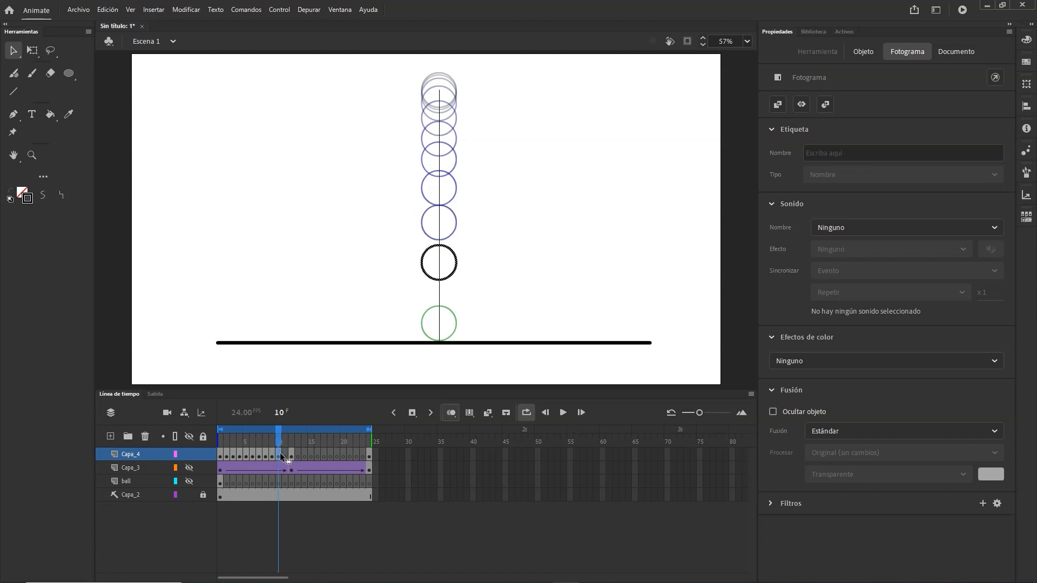
- Paste the ball in place on frame 11 of Capa_4 and nudge it vertically to sit between the frame 10 and frame 12 balls
click(285, 455)
key(ctrl+shift+v)
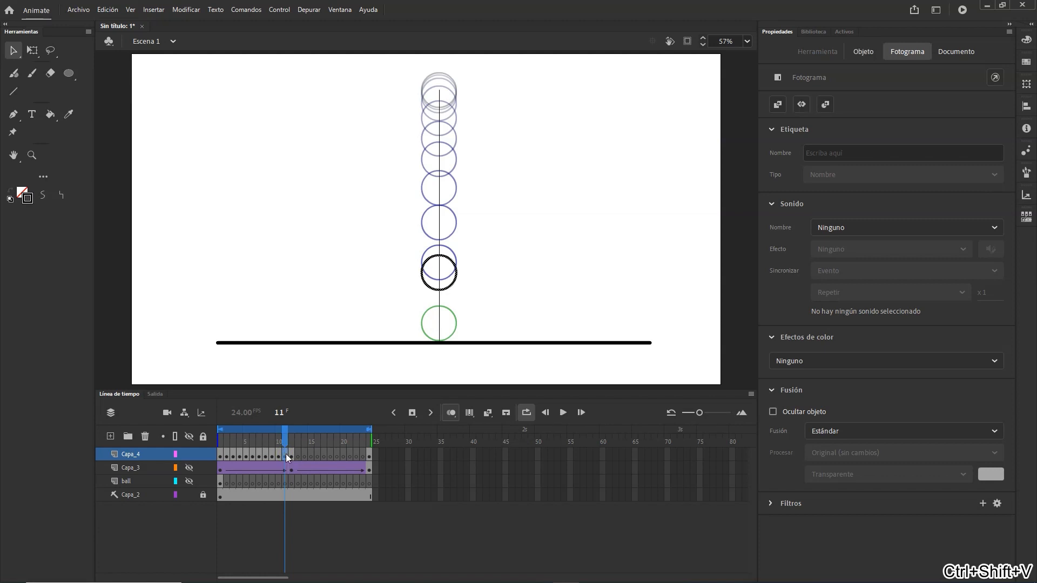
key(Down)
key(Down)
key(Down)
key(Down)
key(Down)
key(Down)
key(Down)
key(Down)
key(Down)
key(Down)
key(Down)
key(Down)
key(Down)
key(Down)
key(Down)
key(Down)
key(Down)
key(Down)
key(Down)
key(Down)
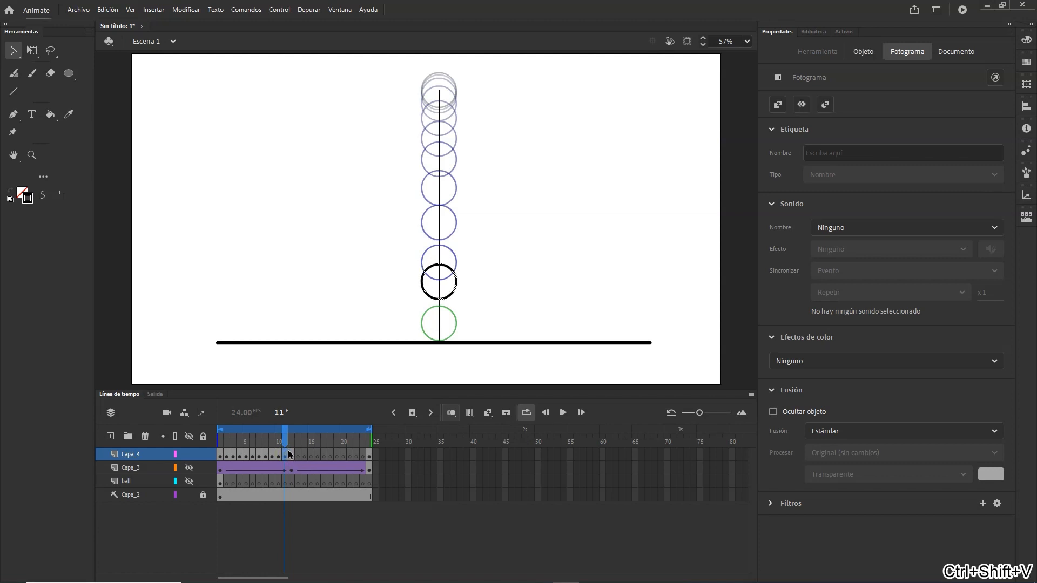
key(Up)
key(Up)
key(Up)
key(Up)
key(Up)
key(Up)
key(Up)
key(Up)
key(Up)
key(Up)
key(Up)
key(Up)
key(Up)
key(Up)
key(Up)
key(Up)
key(Up)
key(Up)
key(Up)
key(Up)
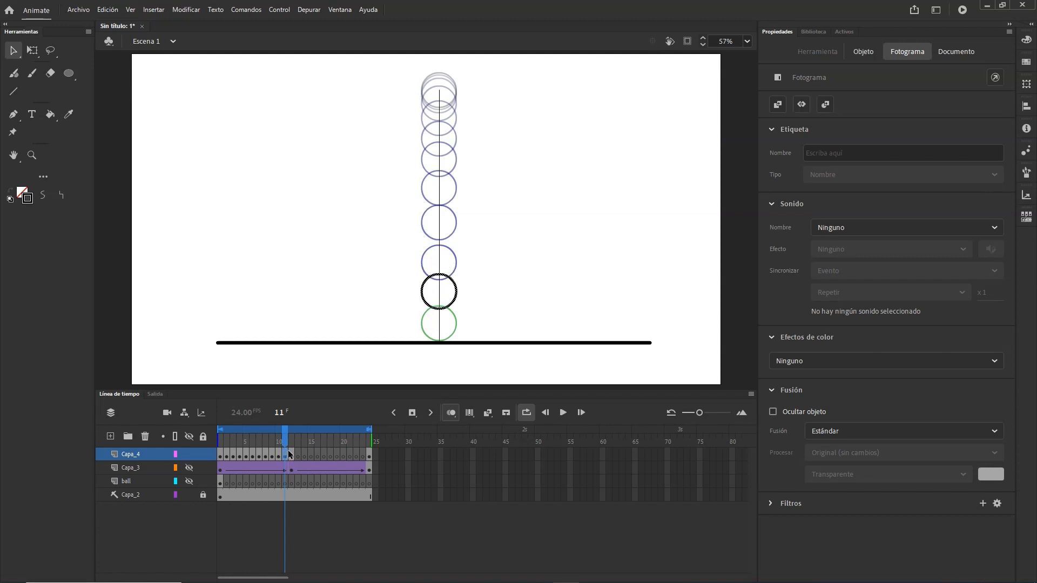
key(Up)
key(Up)
key(Up)
key(Up)
key(Up)
key(Up)
key(Up)
key(Up)
key(Up)
key(Up)
key(Up)
key(Up)
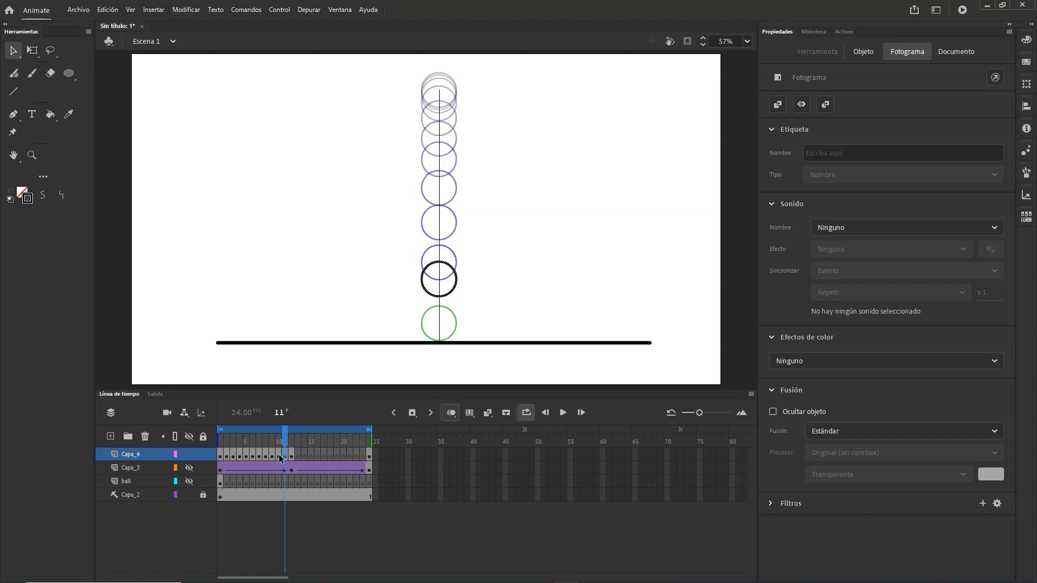
- Raise the ball on frame 10 of Capa_4 to about Y 555, widening its gap from the frame 11 ball
click(279, 457)
key(Up)
key(Up)
key(Up)
key(Up)
key(Up)
key(Up)
key(Up)
key(Up)
key(Up)
key(Up)
key(Up)
key(Up)
key(Up)
key(Up)
key(Up)
key(Up)
key(Up)
key(Up)
key(Up)
key(Up)
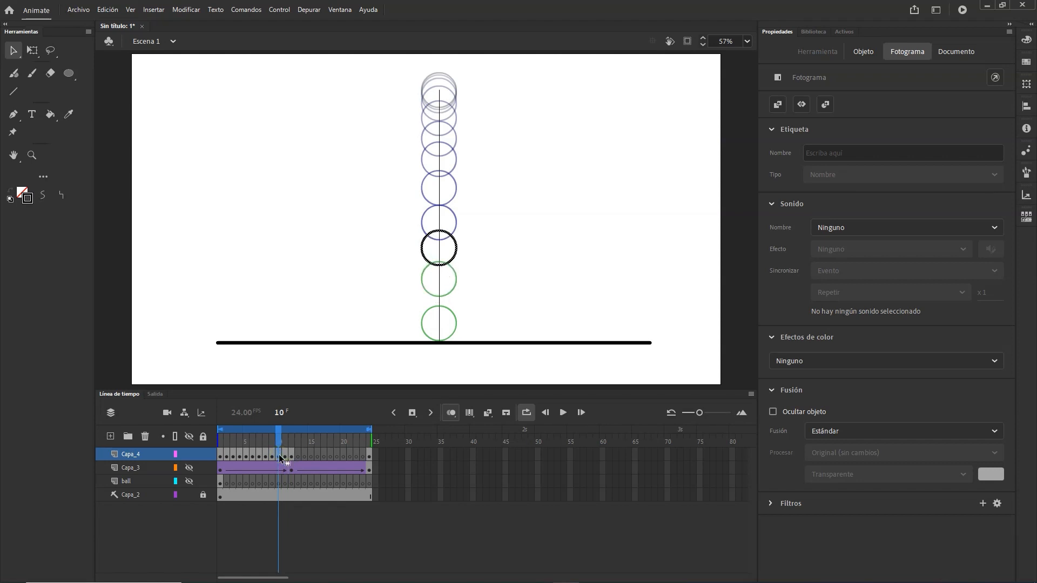
key(Up)
key(Up)
key(Up)
key(Up)
key(Up)
key(Up)
key(Up)
key(Up)
key(Up)
key(Up)
key(Up)
key(Up)
key(Up)
key(Up)
key(Up)
key(Up)
key(Up)
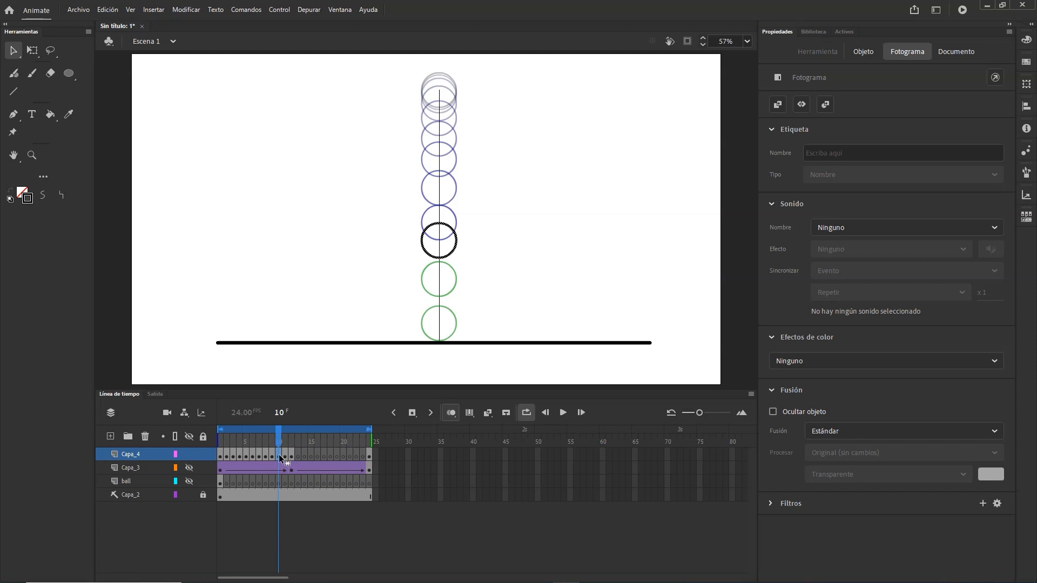
- Nudge the ball upward on frame 9 of Capa_4 until it just overlaps the top of the frame 10 ball
click(272, 455)
key(Up)
key(Up)
key(Up)
key(Up)
key(Up)
key(Up)
key(Up)
key(Up)
key(Up)
key(Up)
key(Up)
key(Up)
key(Up)
key(Up)
key(Up)
key(Up)
key(Up)
key(Up)
key(Up)
key(Up)
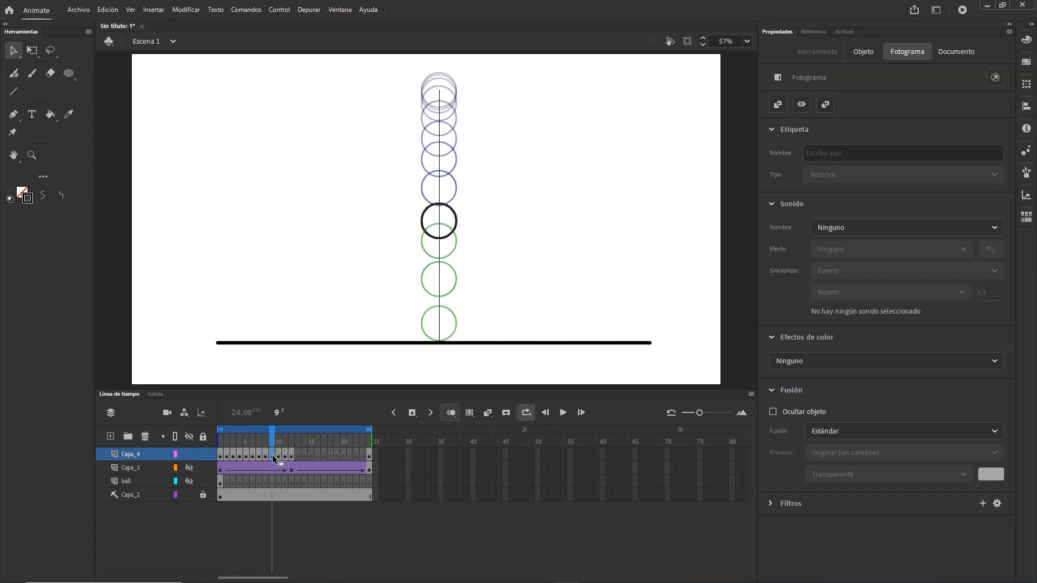
- Nudge the ball slightly upward on frame 8 of Capa_4 so it overlaps the frame 9 ball a little
click(266, 455)
key(Up)
key(Up)
key(Up)
key(Up)
key(Up)
key(Up)
key(Up)
key(Up)
key(Up)
key(Up)
key(Up)
key(Up)
key(Up)
key(Up)
key(Up)
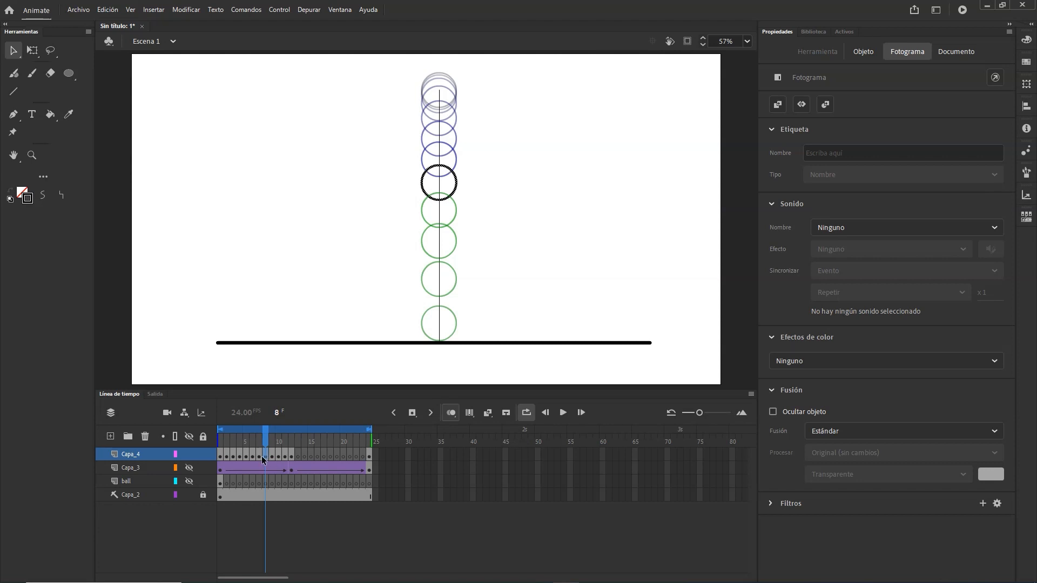
- Fine-tune the ball's height on frame 7 of Capa_4, moving it slightly up to even out the spacing with frames 6 and 8
click(260, 455)
key(Up)
key(Up)
key(Up)
key(Up)
key(Up)
key(Up)
key(Up)
key(Up)
key(Down)
key(Down)
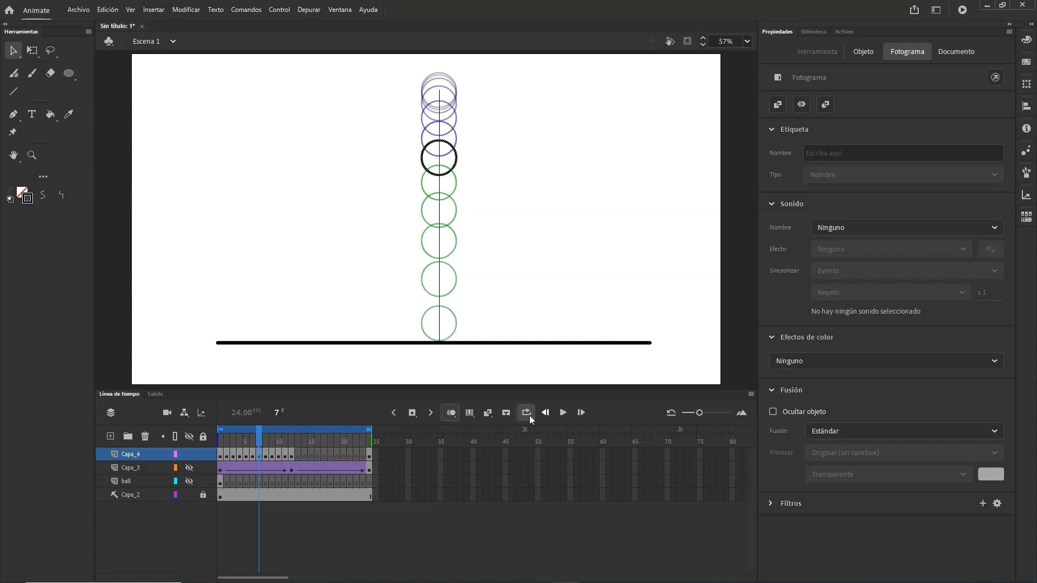
- Scrub from frame 1 to frame 12 and play the animation to check the spacing of the ball's fall
click(222, 441)
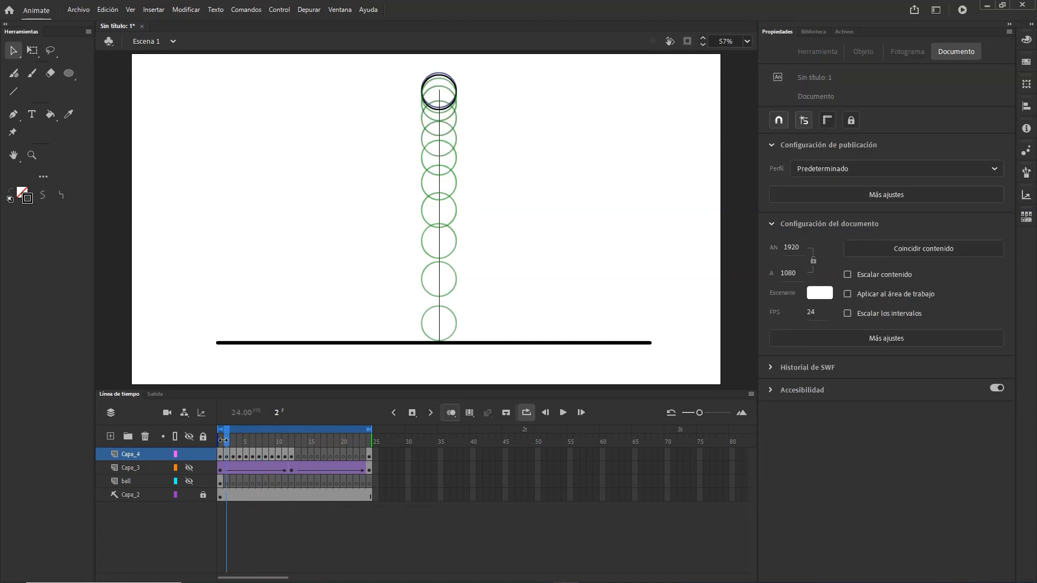
click(221, 443)
click(226, 444)
click(222, 446)
drag(221, 444, 290, 449)
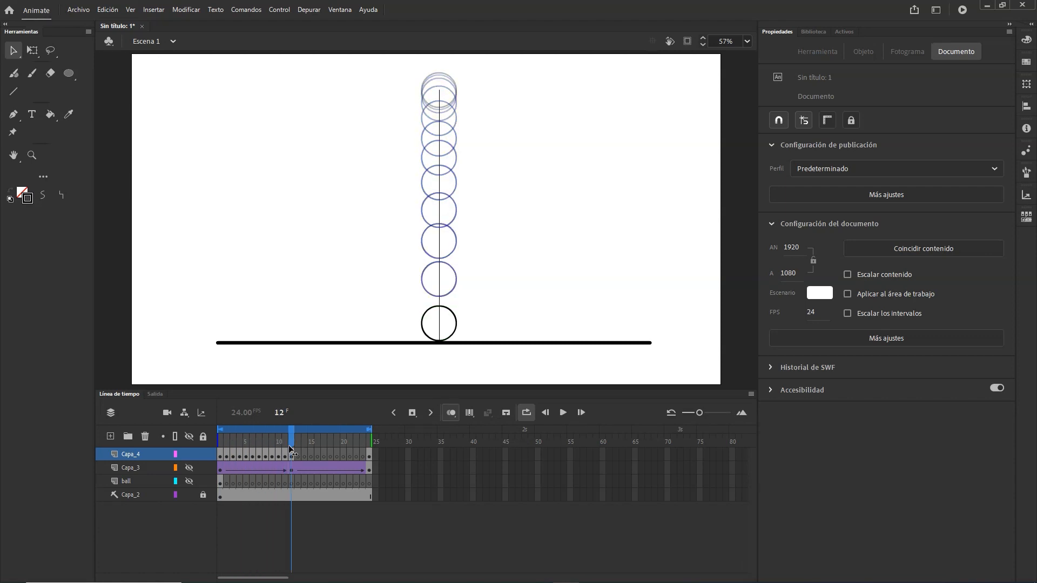
click(292, 455)
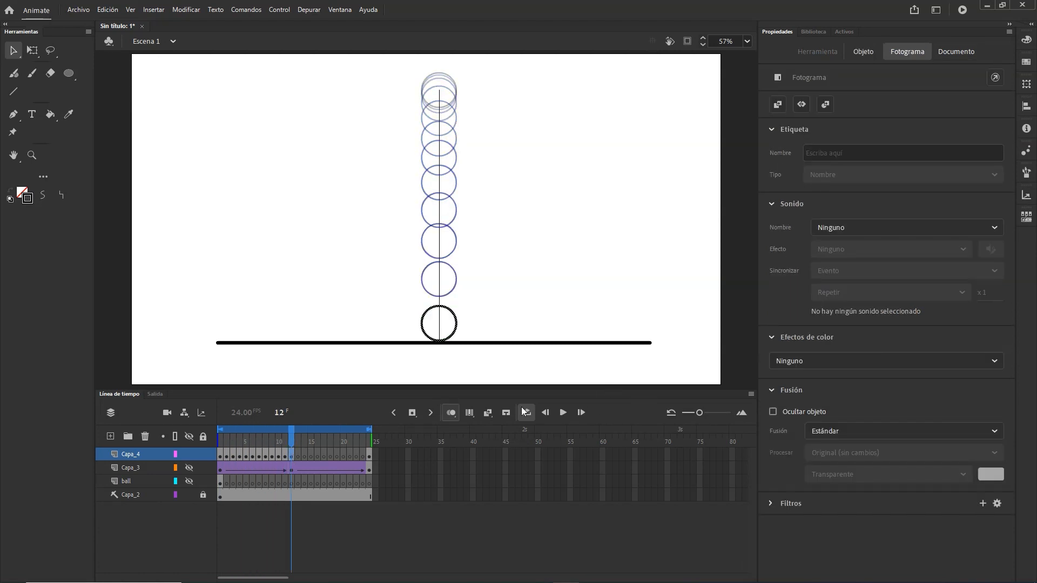
click(562, 414)
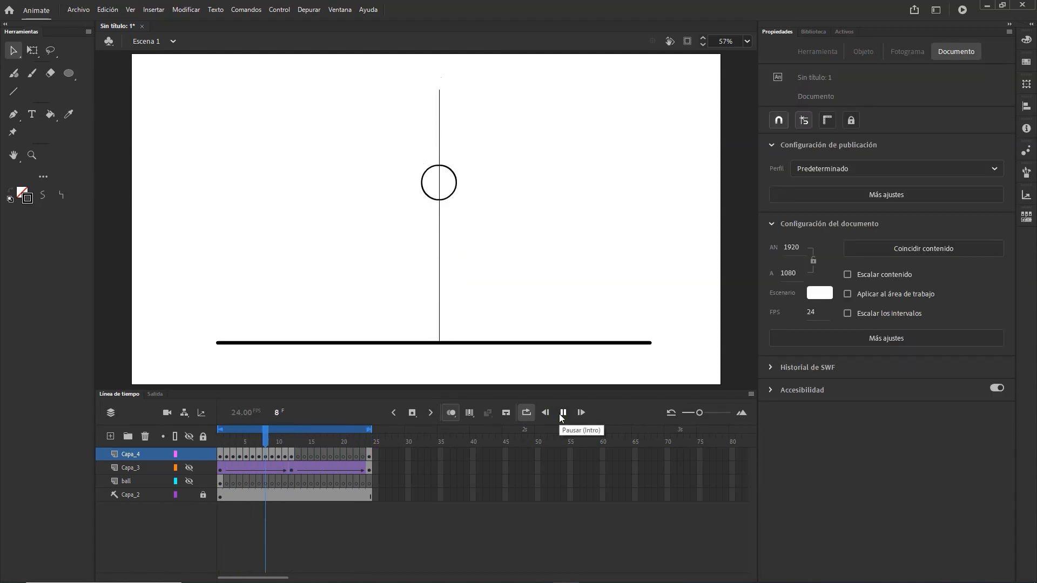
- Copy the ball from frame 11 of Capa_4 and paste it in place on frame 13
click(293, 452)
click(284, 455)
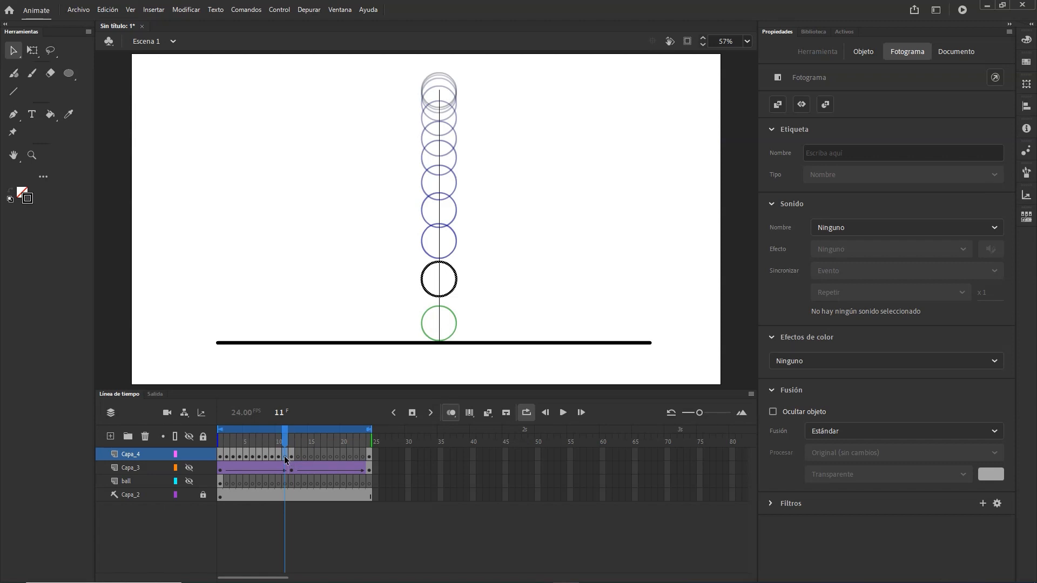
key(ctrl+c)
click(298, 453)
key(ctrl+shift+v)
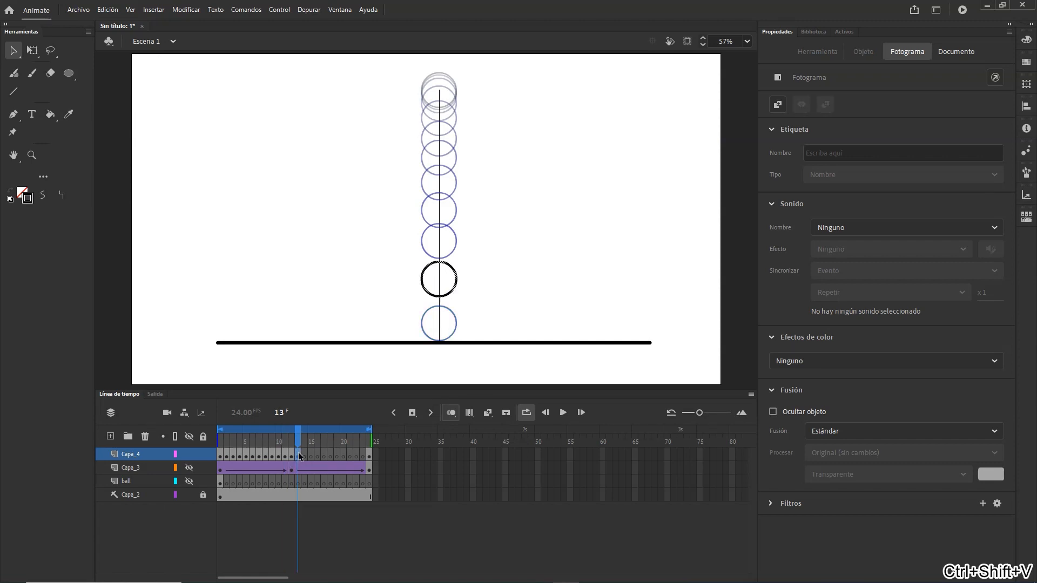
- Copy the ball from frame 10 of Capa_4 and paste it in place on frame 14
click(278, 455)
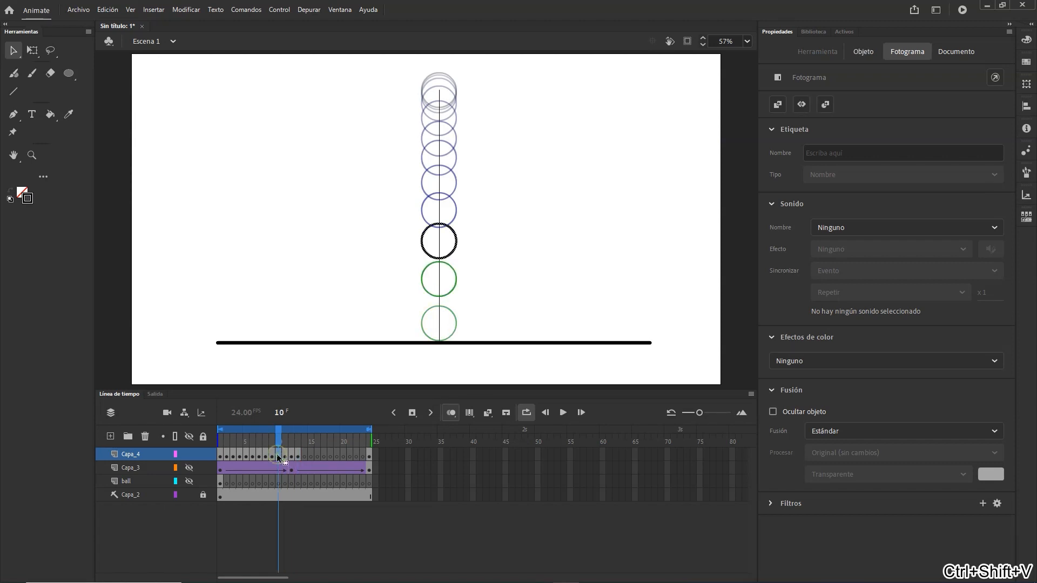
key(ctrl+c)
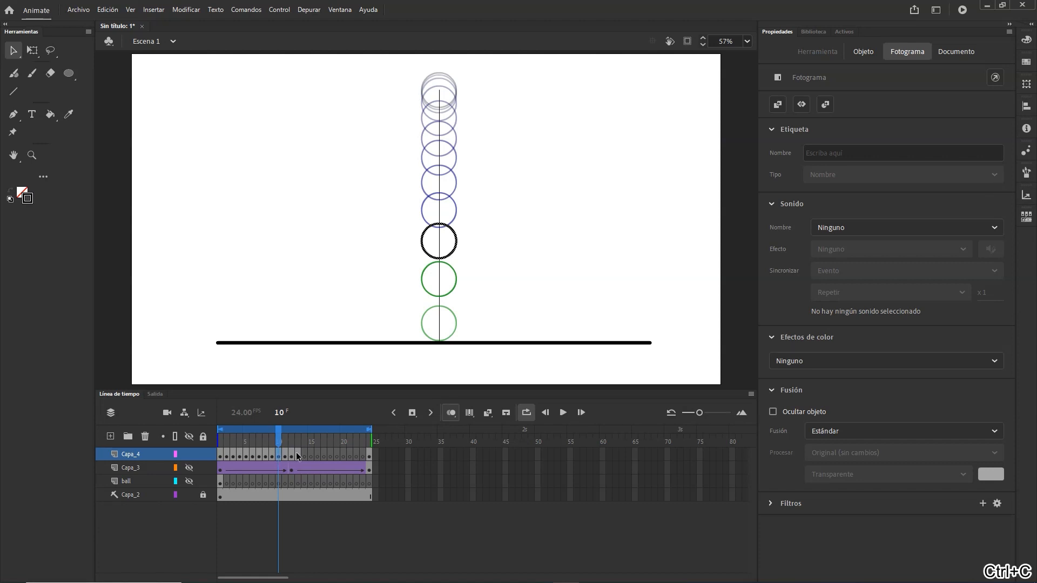
click(303, 455)
key(ctrl+shift+v)
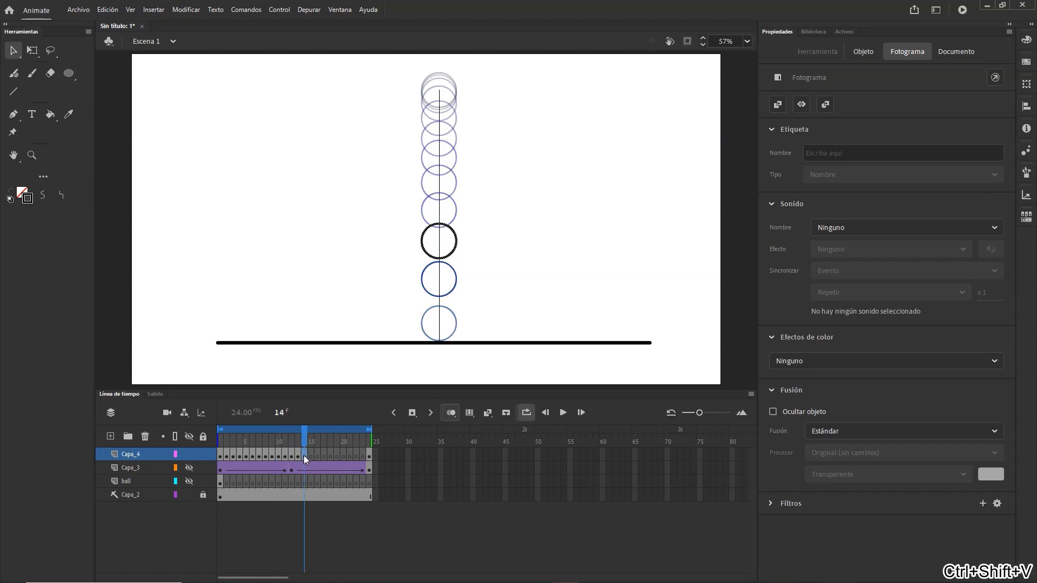
- Copy the ball from frame 14 of Capa_4, paste it in place on frame 15 and raise it to frame 9's position
click(310, 455)
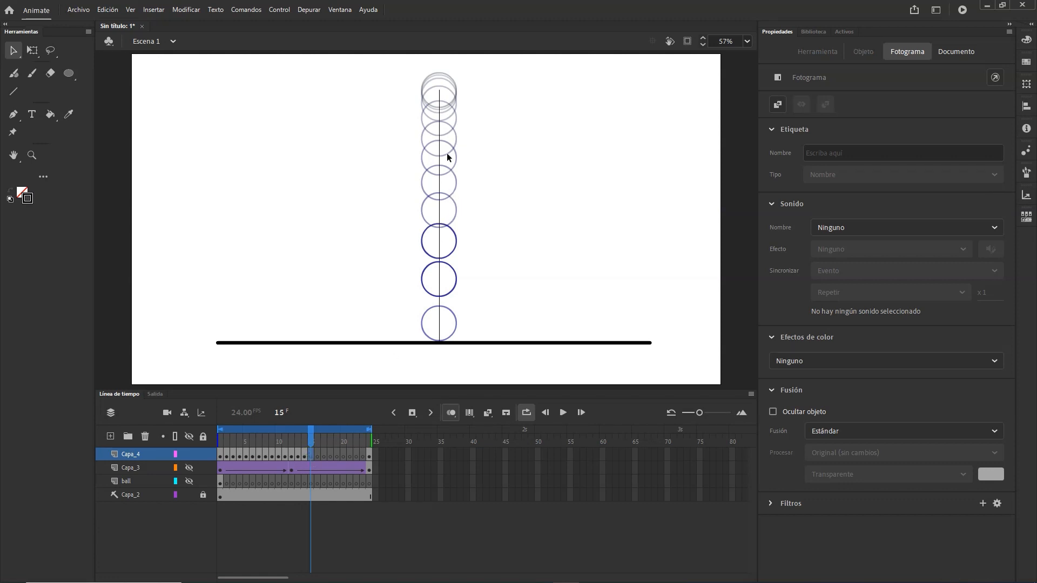
click(306, 440)
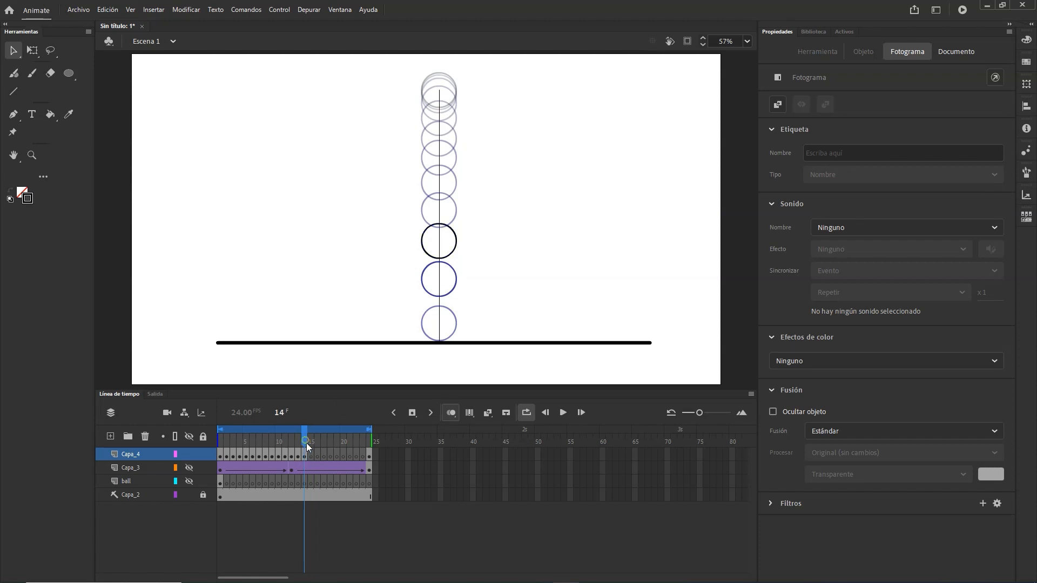
click(457, 246)
key(ctrl+c)
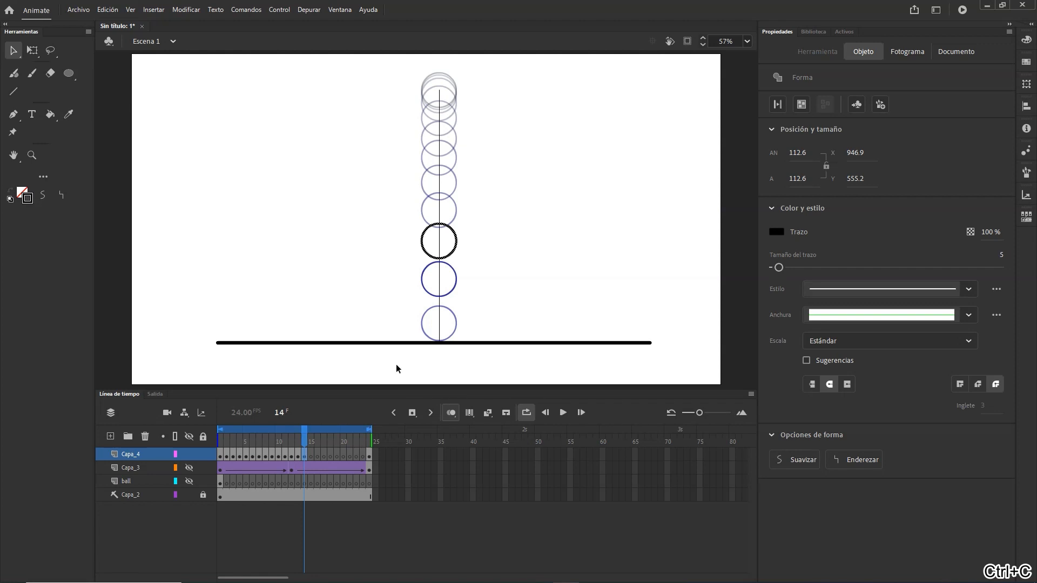
click(311, 454)
key(ctrl+shift+v)
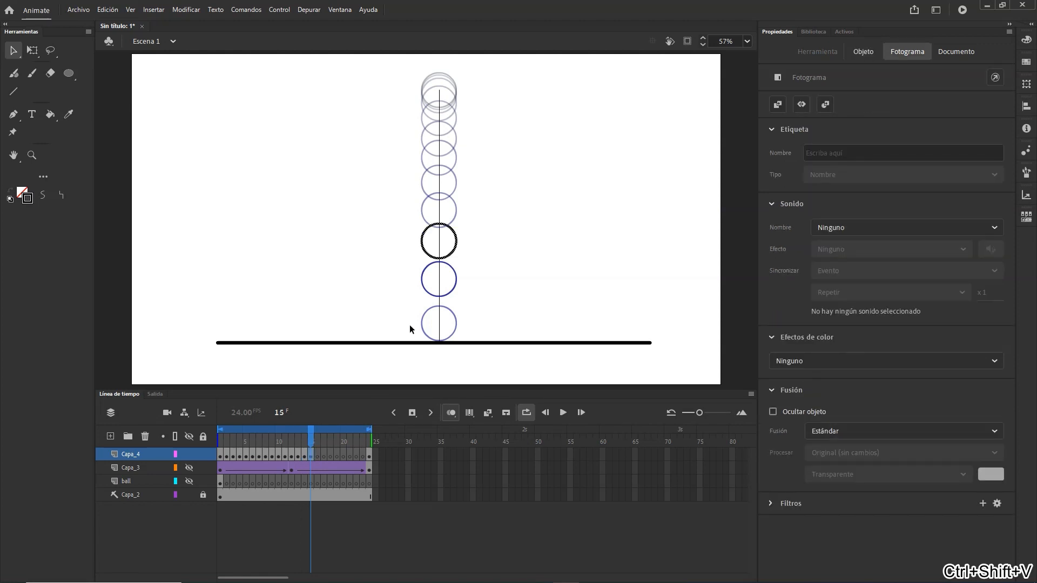
drag(457, 243, 462, 210)
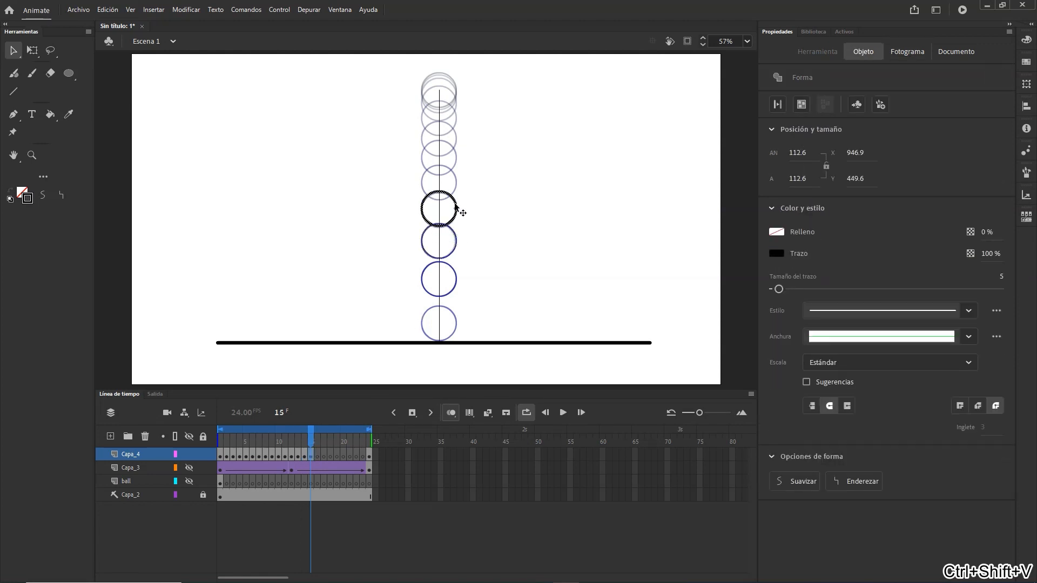
- Paste the ball in place on frames 16 and 17 of Capa_4, raising it to match frames 8 and 7 respectively
click(317, 458)
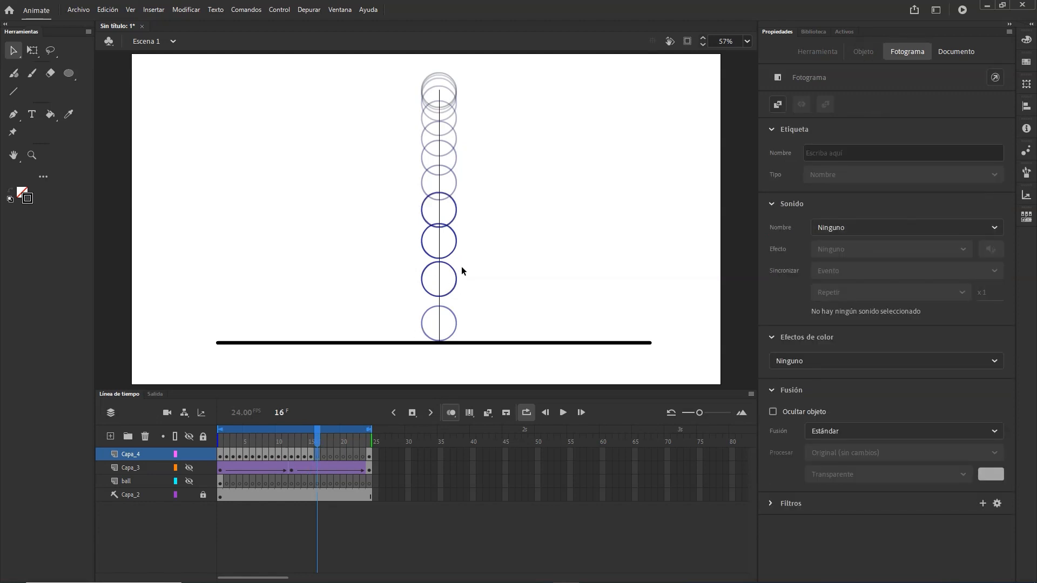
key(ctrl+shift+v)
drag(455, 253, 458, 191)
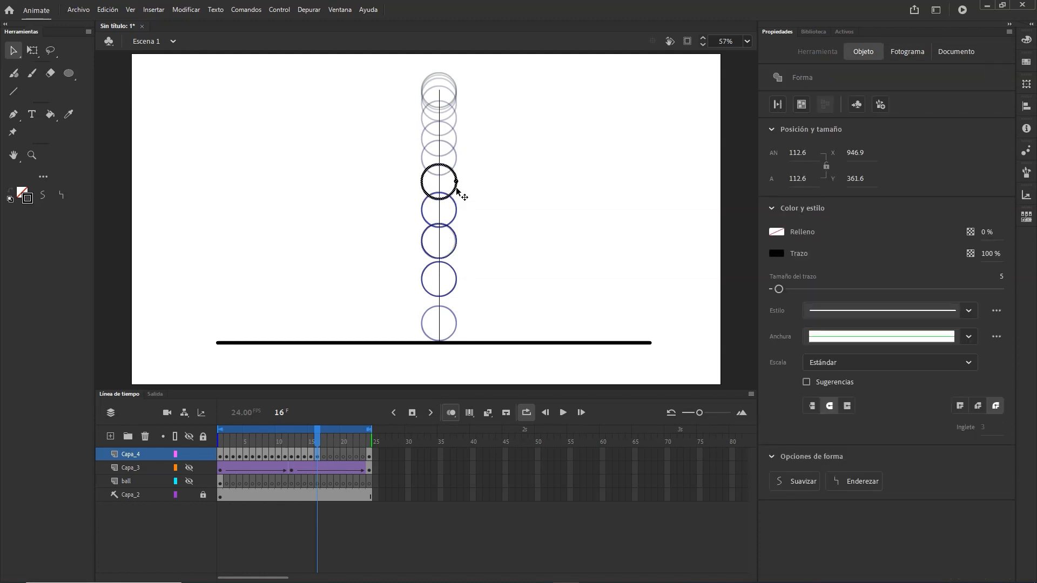
click(324, 454)
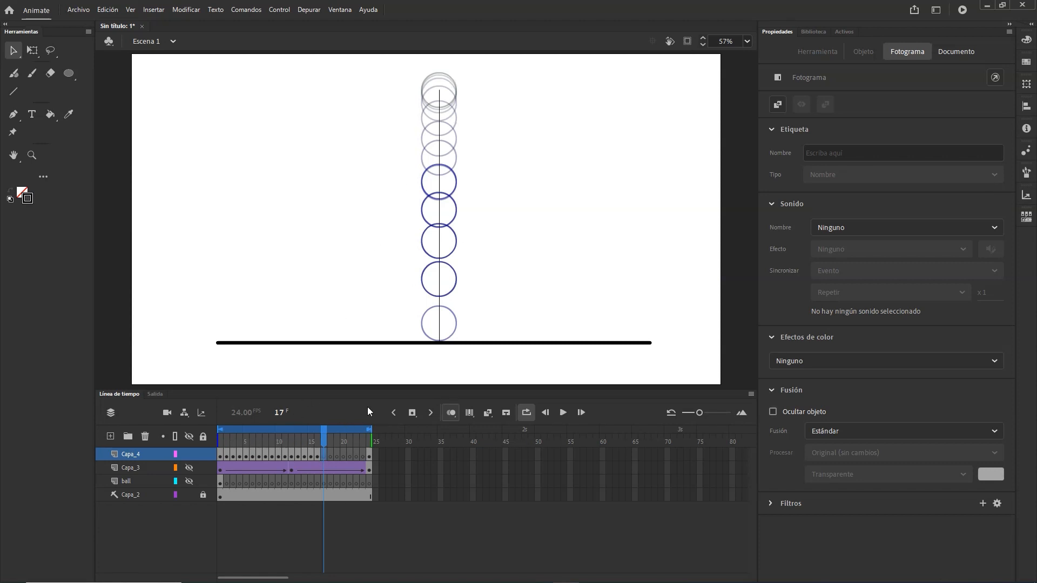
key(ctrl+shift+v)
drag(452, 244, 464, 161)
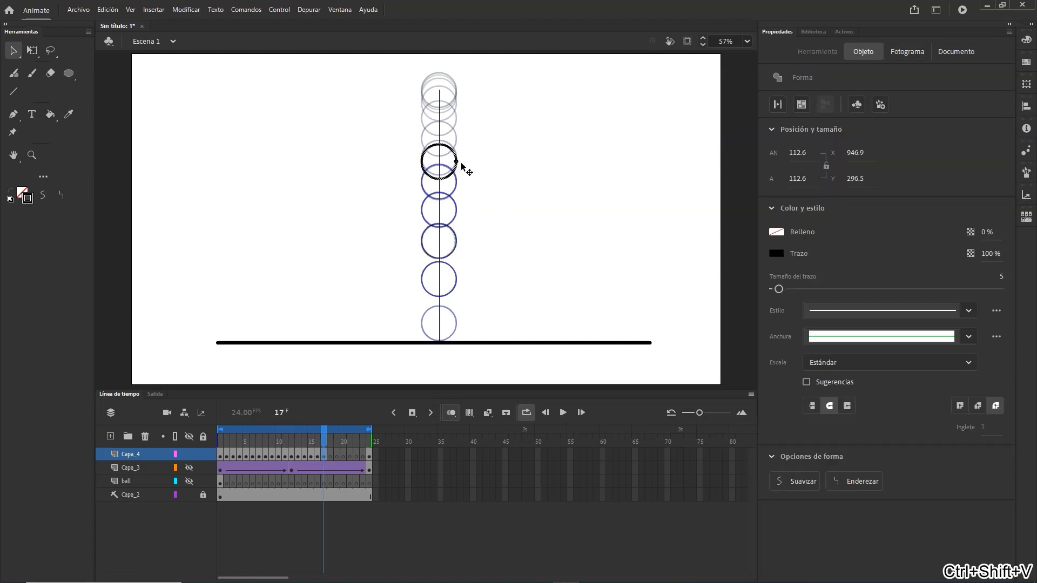
- Paste the ball in place on frames 18 and 19 of Capa_4, raising it to match frames 6 and 5 respectively
click(329, 450)
key(ctrl+shift+v)
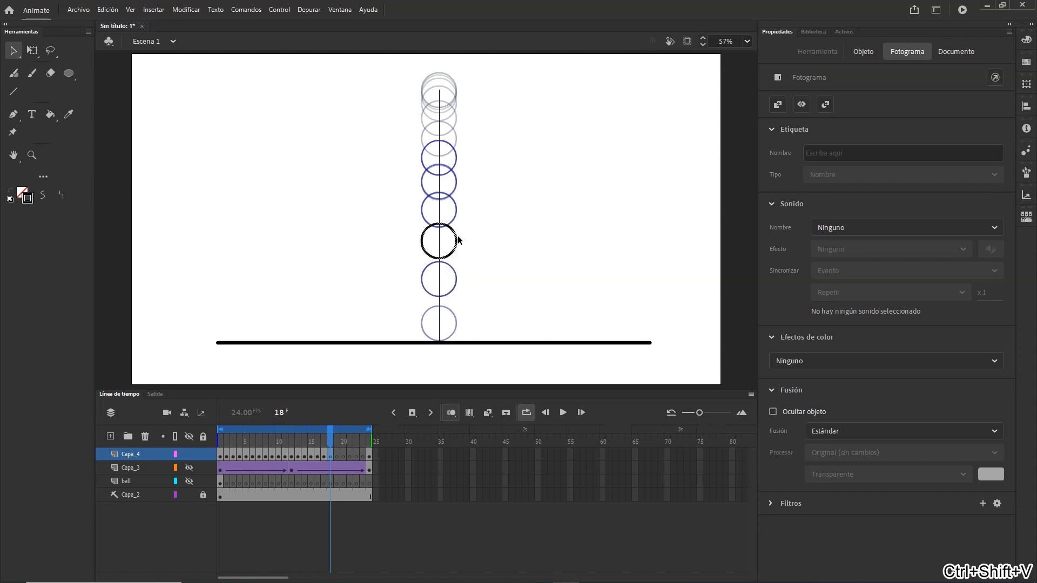
drag(461, 240, 463, 138)
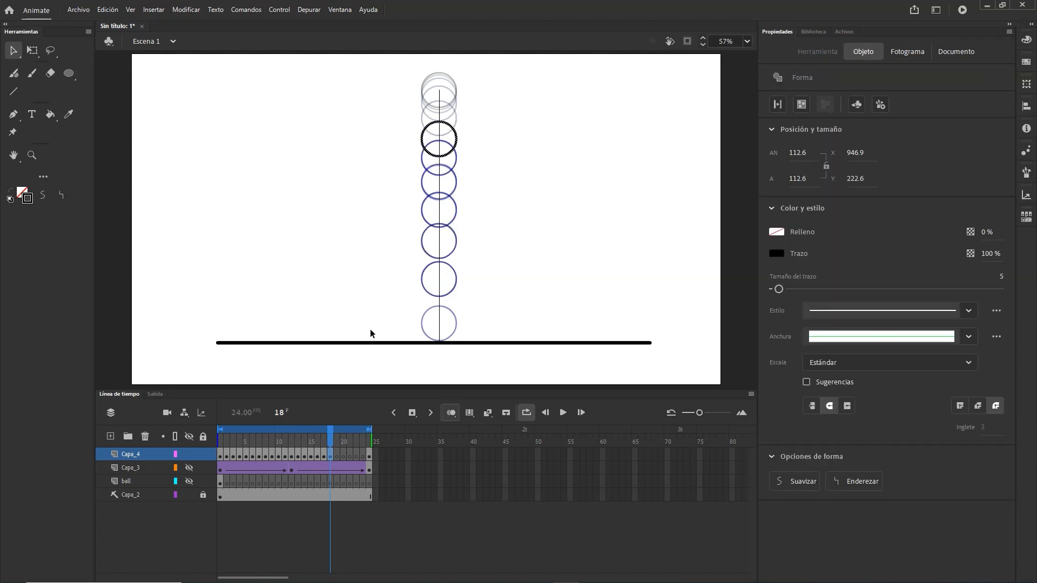
click(336, 454)
key(ctrl+shift+v)
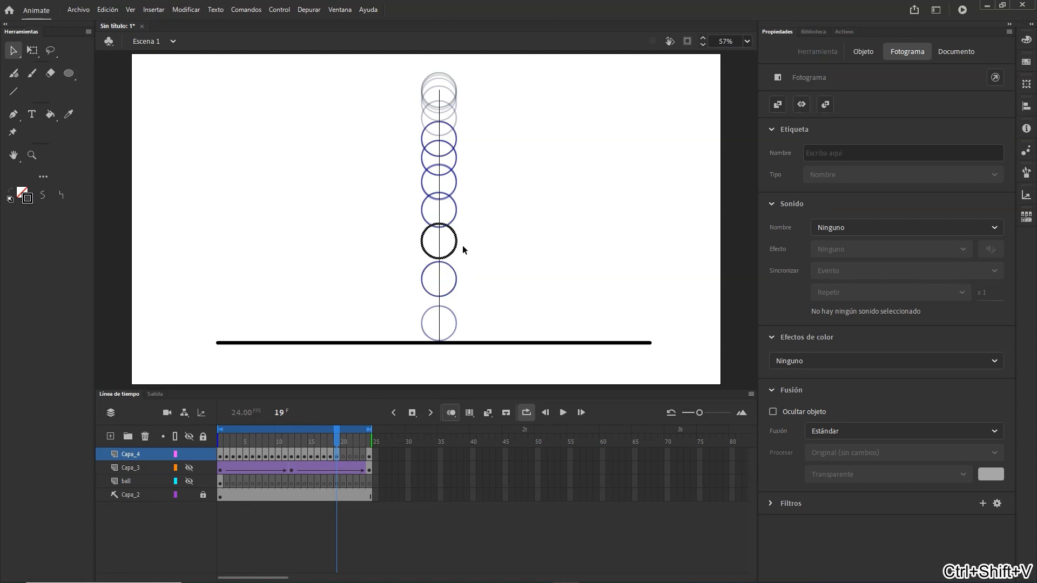
drag(458, 244, 459, 121)
- Paste the ball in place on frames 20 and 21 of Capa_4, raising it to about Y 103 and Y 82 respectively
click(343, 455)
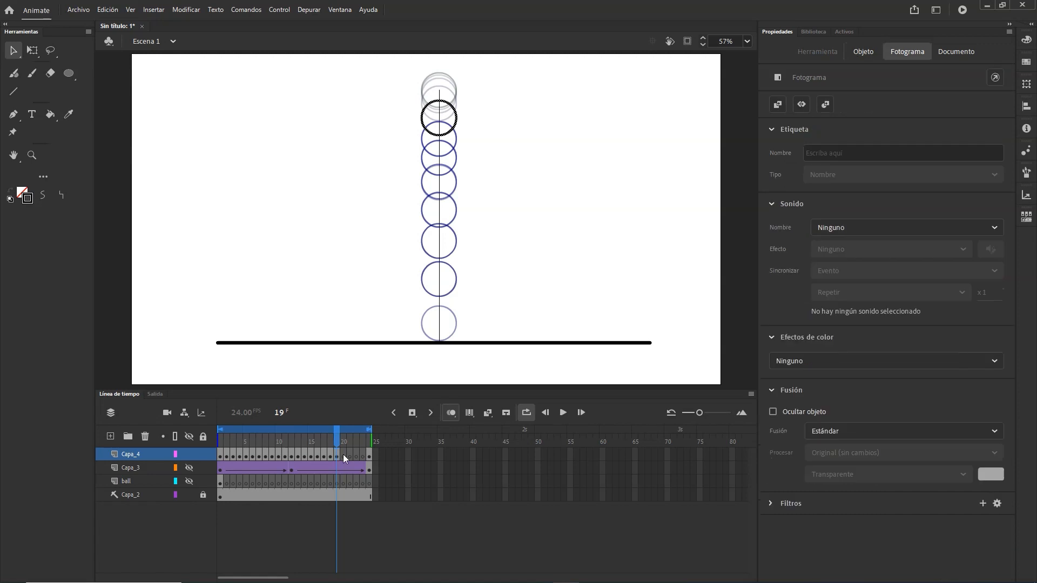
key(ctrl+shift+v)
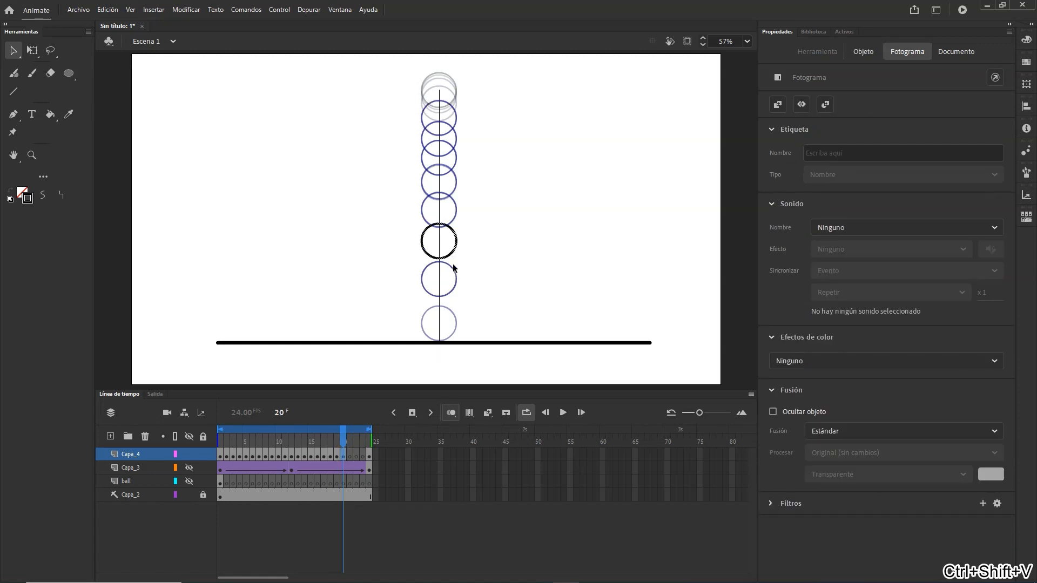
drag(456, 247, 455, 107)
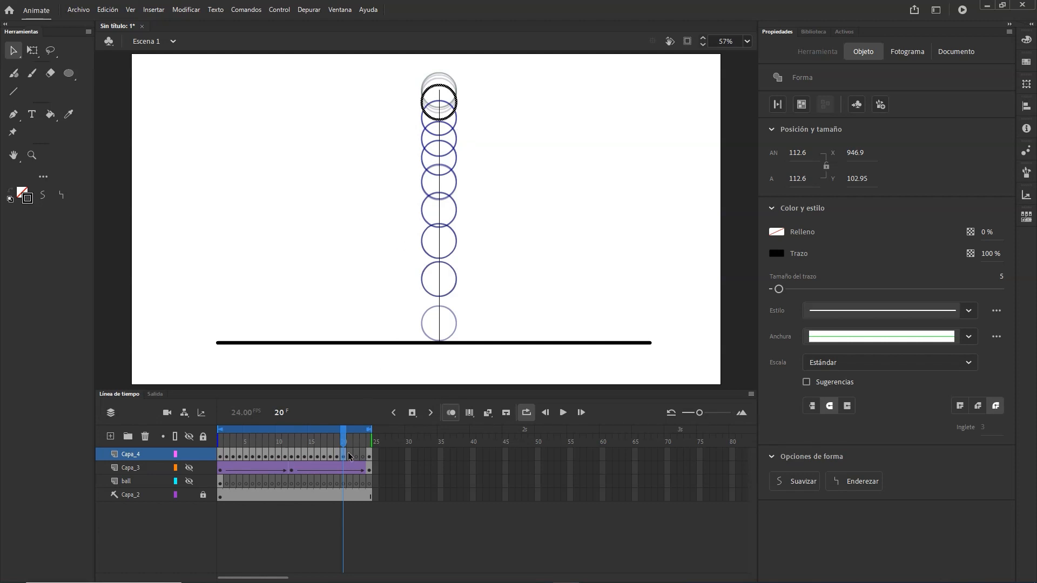
click(348, 456)
key(ctrl+shift+v)
drag(460, 245, 458, 100)
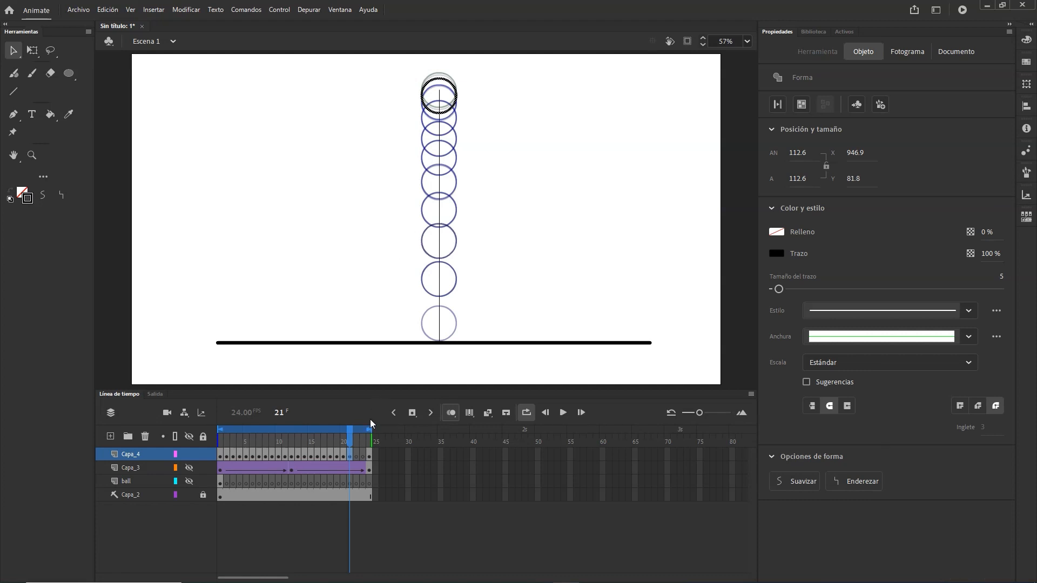
- Paste the ball in place on frame 22 of Capa_4 and raise it to about Y 73, near the peak
click(355, 457)
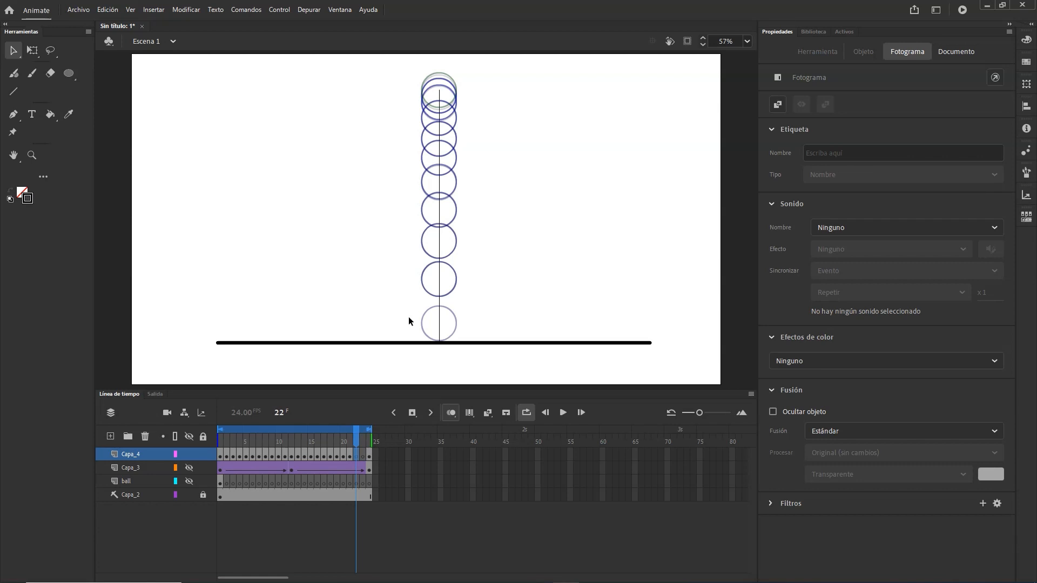
key(ctrl+shift+v)
drag(456, 242, 453, 92)
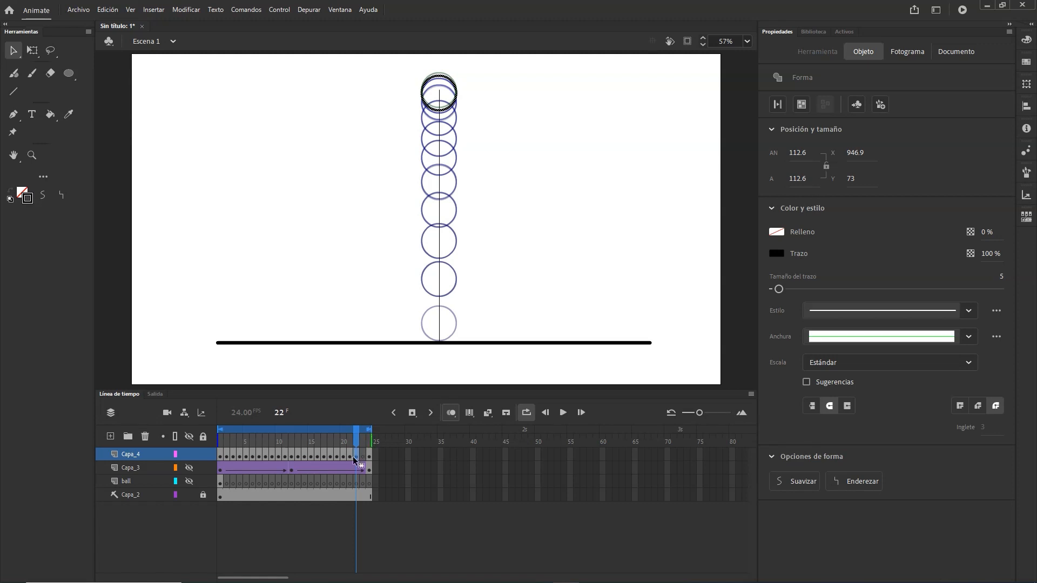
- Nudge the ball on frame 13 of Capa_4 slightly down so it is offset from frame 11's position
click(290, 456)
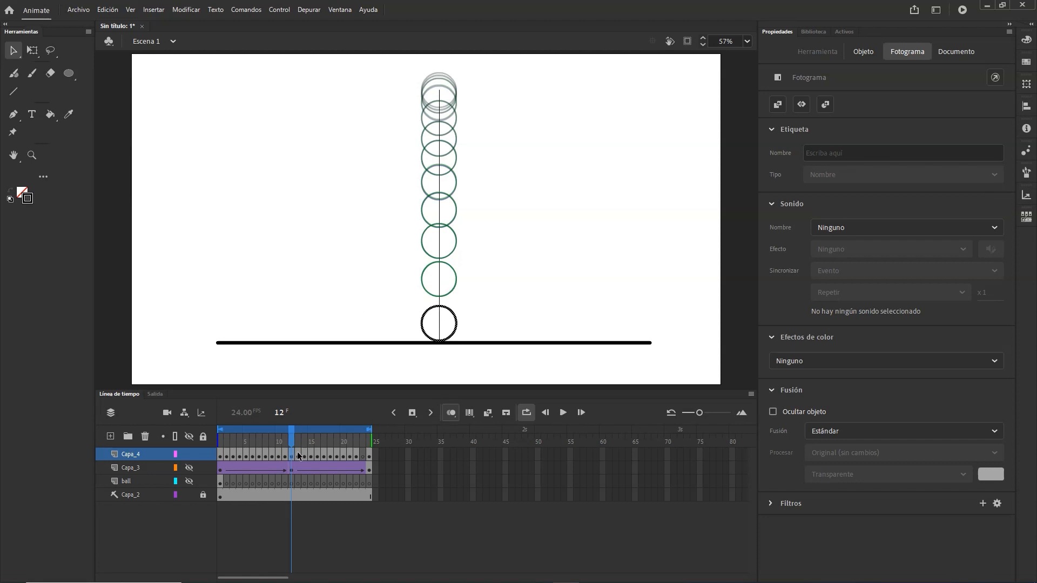
click(297, 455)
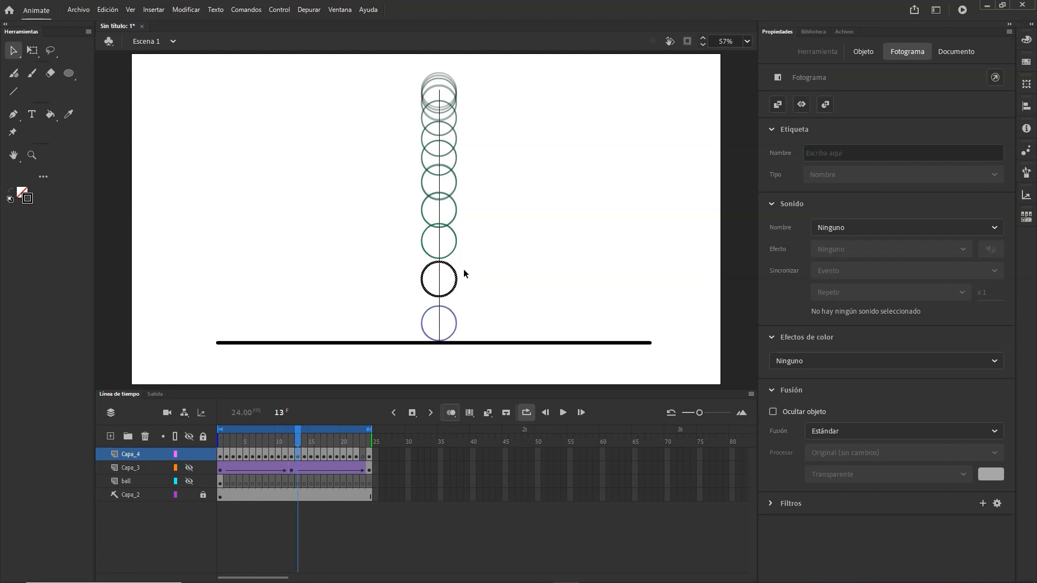
key(Down)
key(Down)
key(Down)
key(Down)
key(Down)
key(Down)
key(Down)
key(Down)
key(Down)
key(Down)
key(Down)
key(Down)
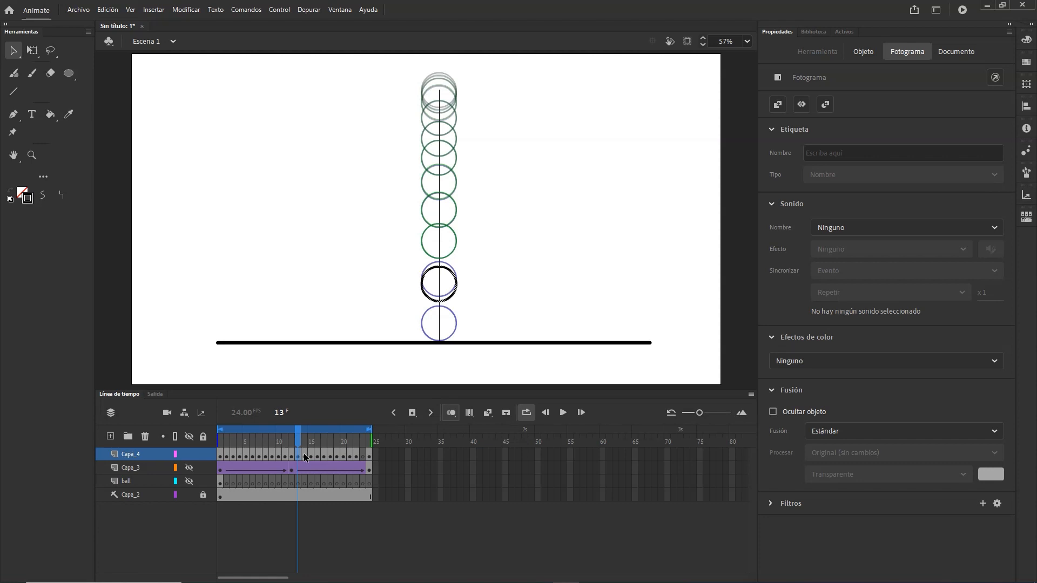
- Nudge the ball on frame 14 of Capa_4 slightly down, just below frame 10's position
click(304, 456)
key(Down)
key(Down)
key(Down)
key(Down)
key(Down)
key(Down)
key(Down)
key(Down)
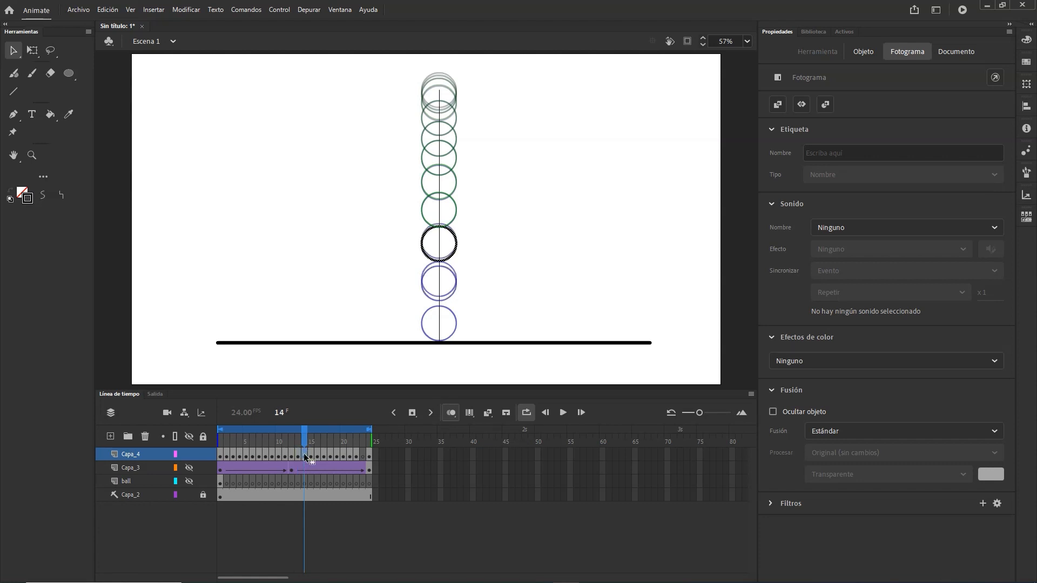
- Nudge the ball on frame 15 of Capa_4 slightly down, just below frame 9's position
click(310, 455)
key(Down)
key(Down)
key(Down)
key(Down)
key(Down)
key(Down)
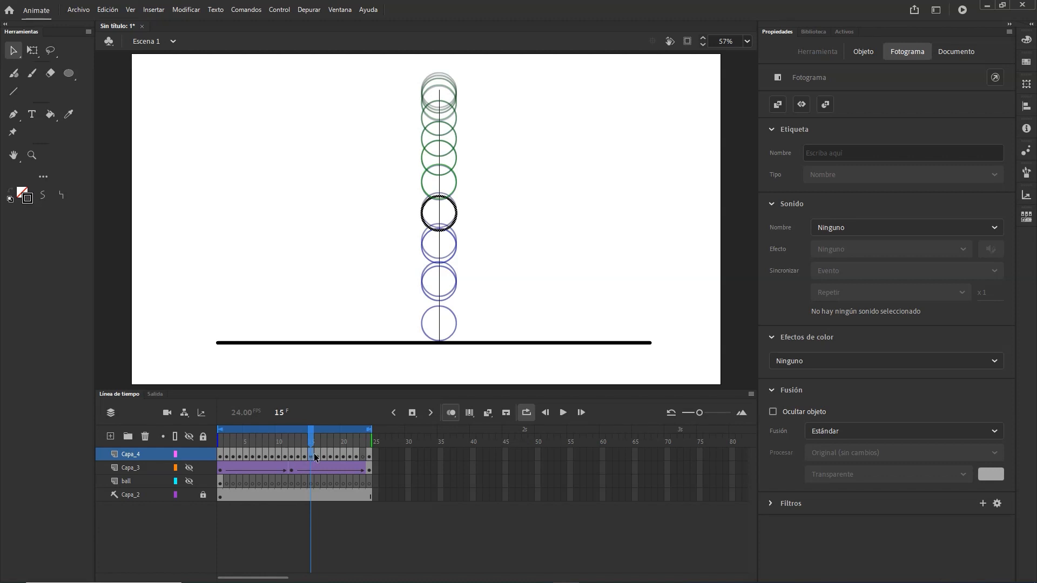
- Nudge the ball on frame 16 of Capa_4 slightly down, just below frame 8's position
click(317, 455)
key(Down)
key(Down)
key(Down)
key(Down)
key(Down)
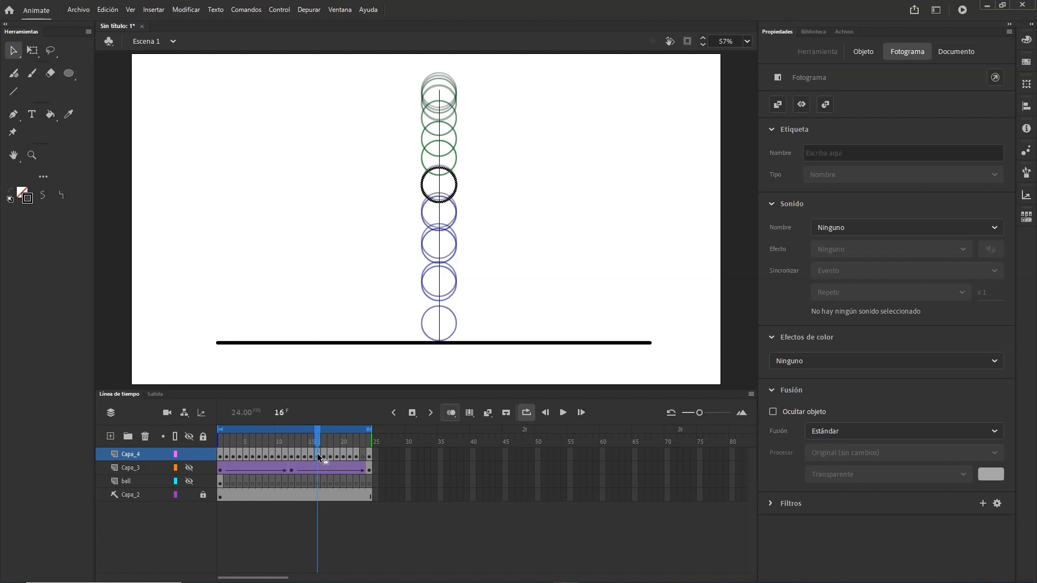
- Nudge the ball on frame 17 of Capa_4 slightly down, just below frame 7's position
click(323, 455)
key(Down)
key(Down)
key(Down)
key(Down)
key(Down)
- Nudge the ball on frame 18 of Capa_4 slightly down, just below frame 6's position
click(329, 455)
key(Down)
key(Down)
key(Down)
key(Down)
key(Down)
key(Down)
- Nudge the ball on frame 19 of Capa_4 slightly down, just below frame 5's position
click(336, 456)
key(Down)
key(Down)
key(Down)
key(Down)
key(Down)
key(Down)
key(Down)
key(Down)
key(Down)
key(Down)
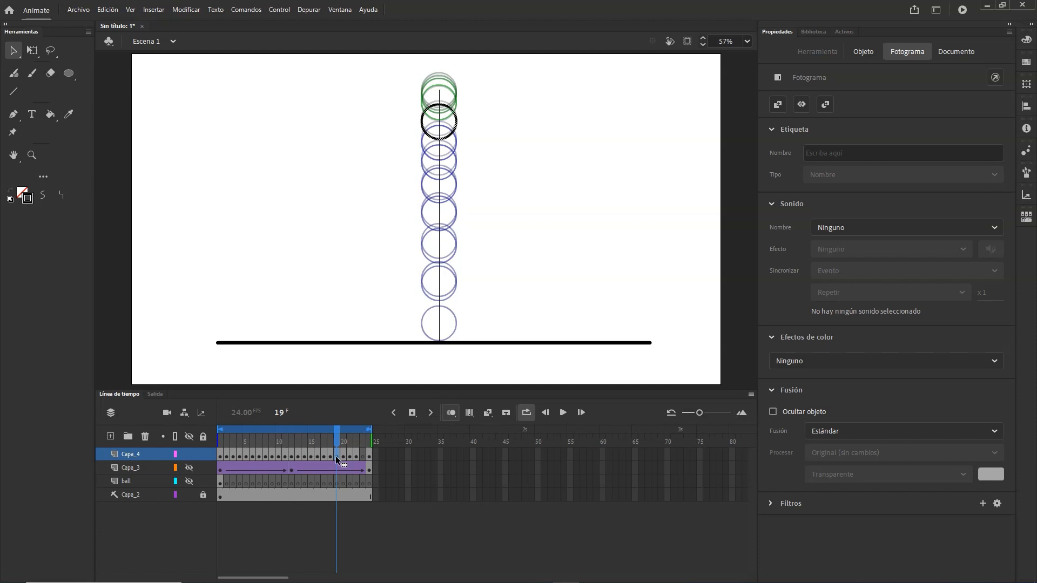
- Nudge the ball on frame 20 of Capa_4 slightly down, just below frame 4's position
click(343, 455)
key(Down)
key(Down)
key(Down)
key(Down)
key(Down)
key(Down)
key(Down)
key(Down)
key(Down)
- Nudge the ball on frame 21 of Capa_4 slightly down to offset it from the falling ball's position
click(349, 454)
key(Down)
key(Down)
key(Down)
key(Down)
key(Down)
key(Down)
key(Down)
key(Down)
- Nudge the ball on frame 22 of Capa_4 slightly down, keeping it above the ball on frame 21
click(356, 455)
key(Down)
key(Down)
key(Down)
key(Down)
key(Down)
- Paste the ball in place on frame 23 of Capa_4 and raise it to about Y 71, just below the peak
click(362, 455)
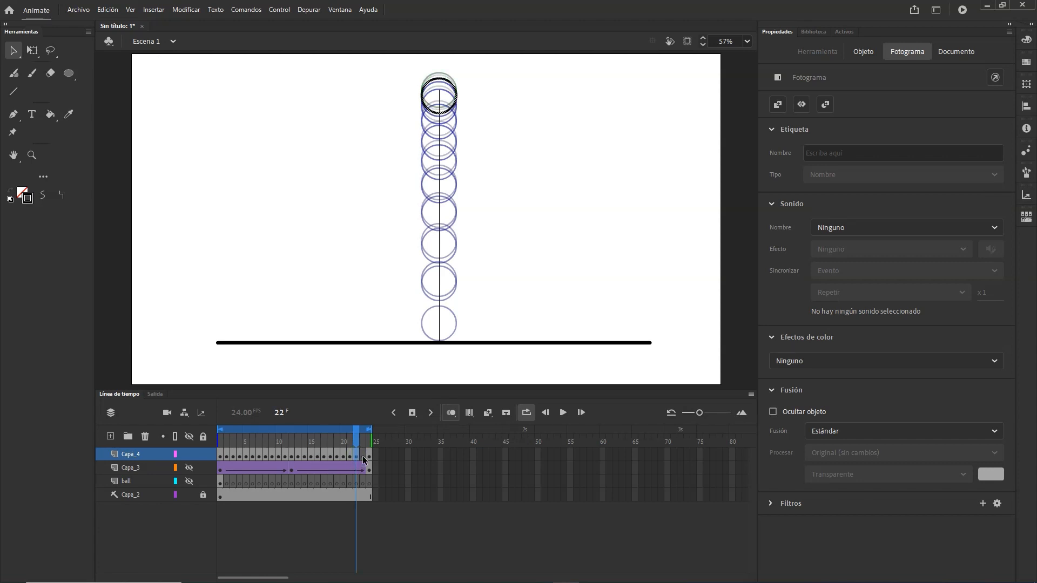
key(ctrl+shift+v)
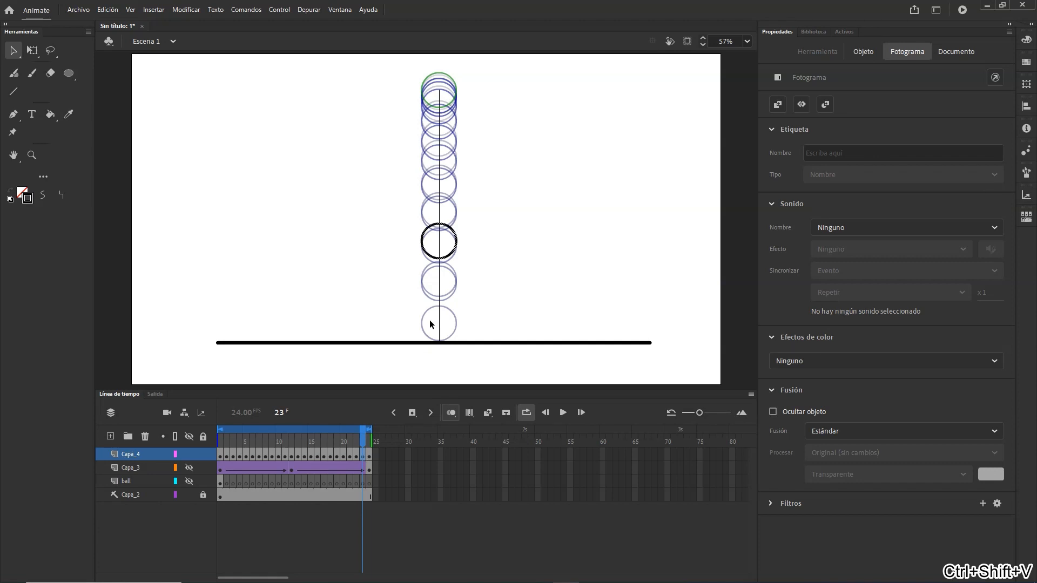
drag(454, 236, 456, 88)
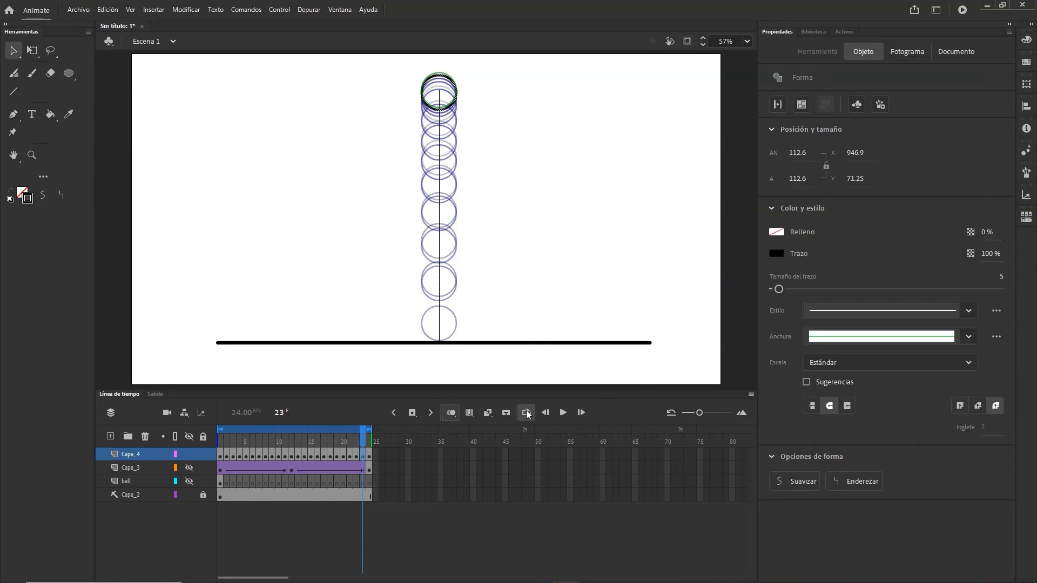
- Play the Capa_4 bounce, make Capa_3 visible and play again to compare the two balls' motion
click(563, 412)
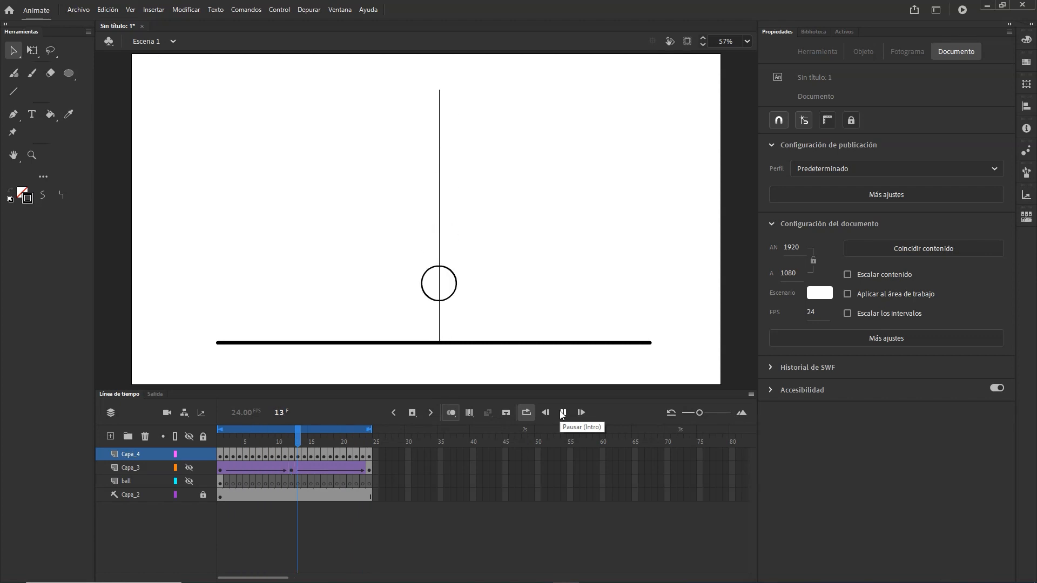
click(562, 413)
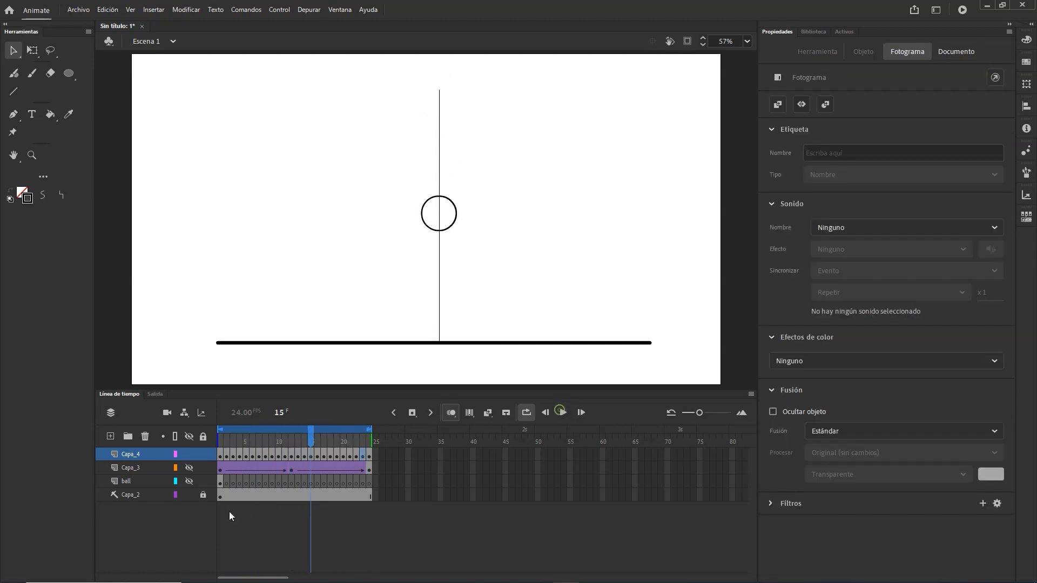
click(189, 468)
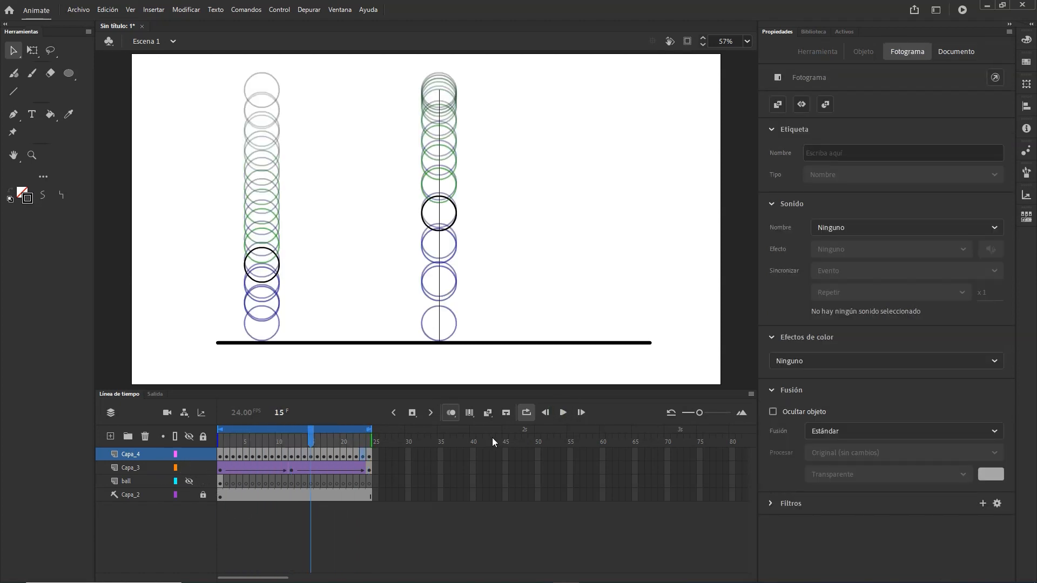
click(562, 413)
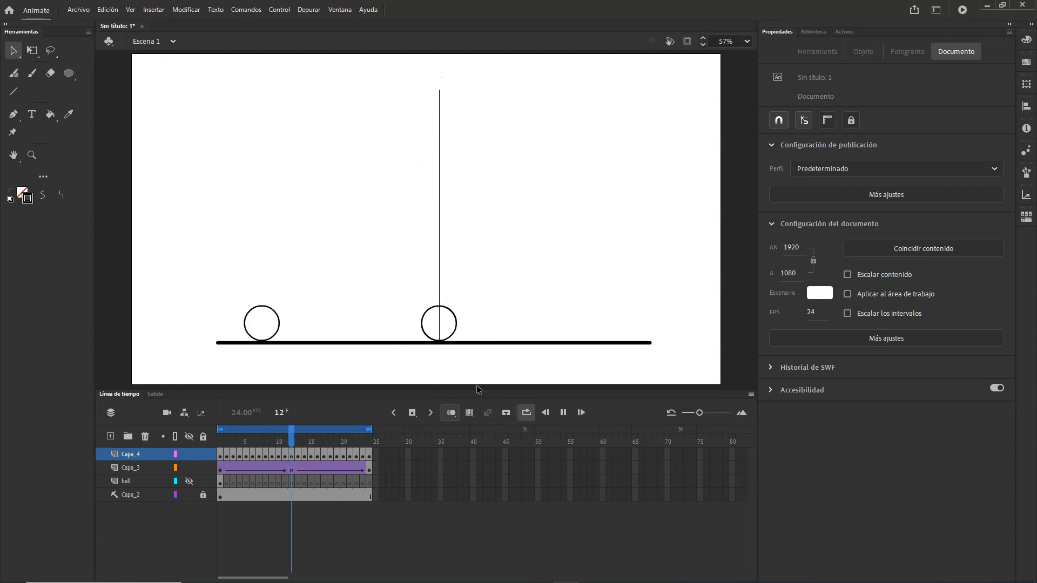
click(563, 412)
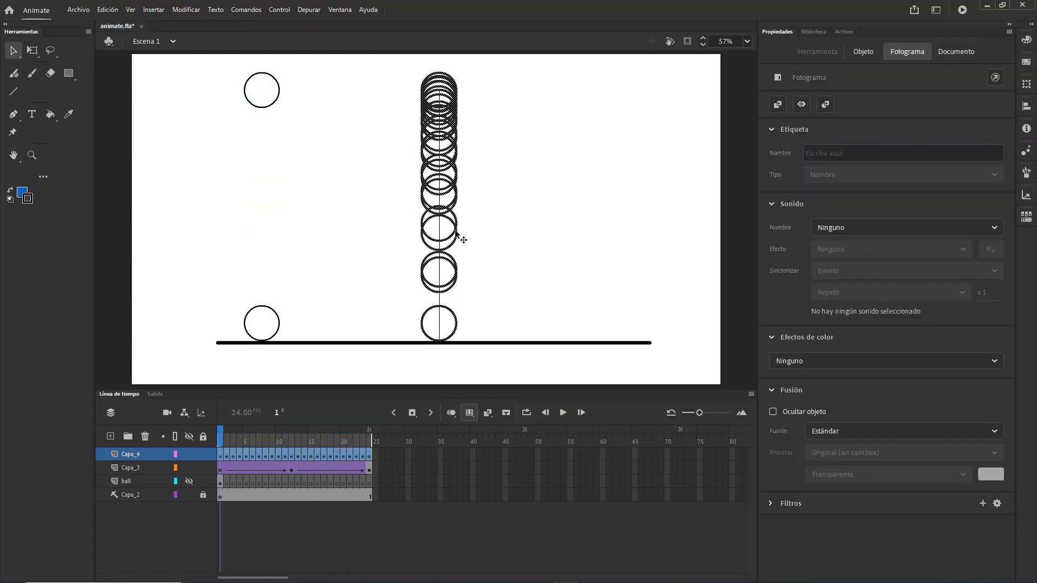
- Move the Capa_4 balls on all frames horizontally to about X 685, nearer the Capa_3 ball, and turn off multiple-frame editing
drag(459, 233, 370, 234)
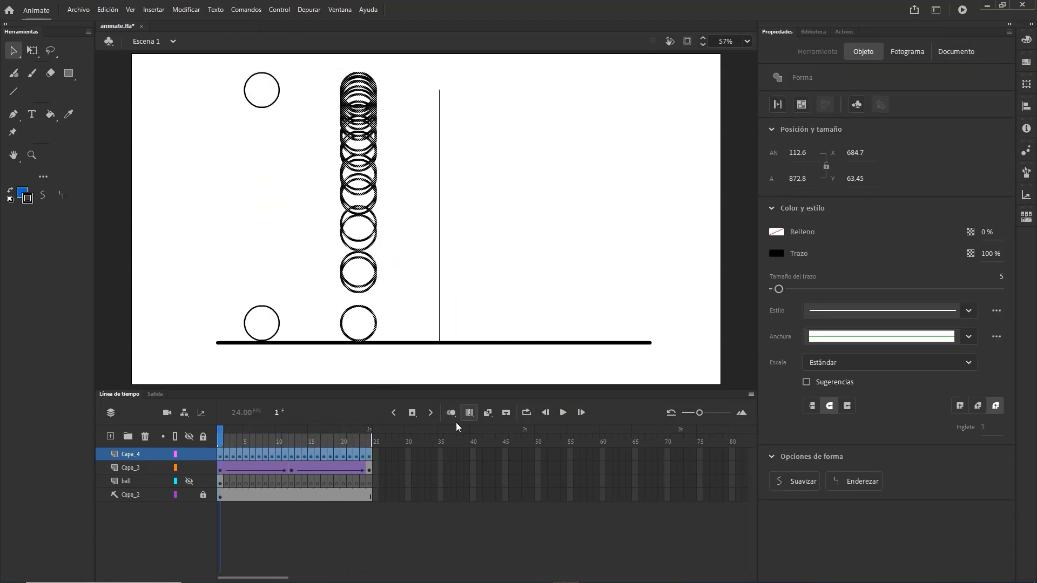
click(469, 412)
mouse_move(221, 442)
mouse_down()
mouse_move(370, 442)
mouse_move(219, 442)
mouse_up()
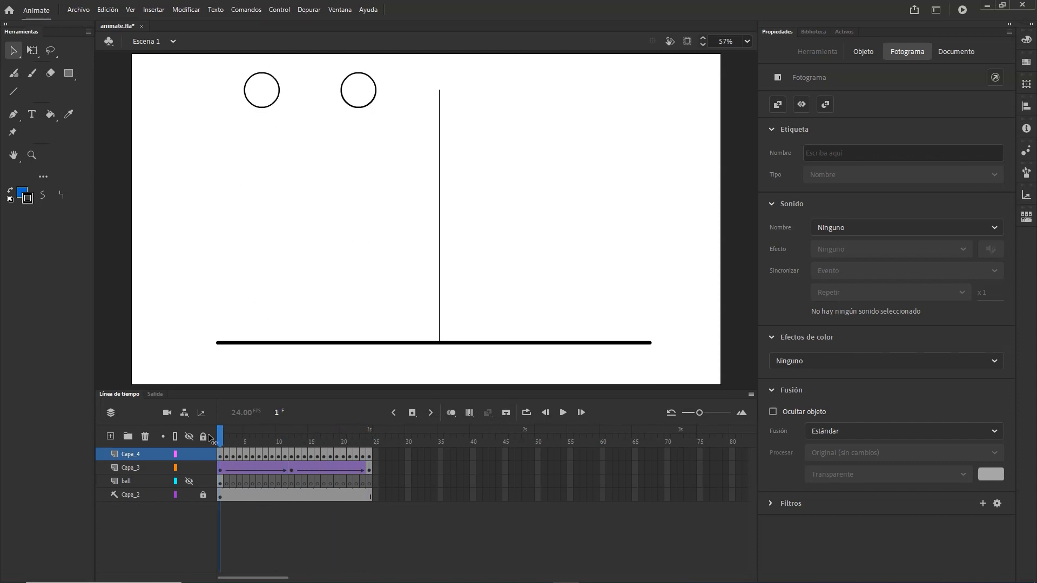
- Move the Capa_4 balls on all frames together horizontally to about X 651, closer to the Capa_3 ball, with multiple-frame editing on only for the move
click(474, 412)
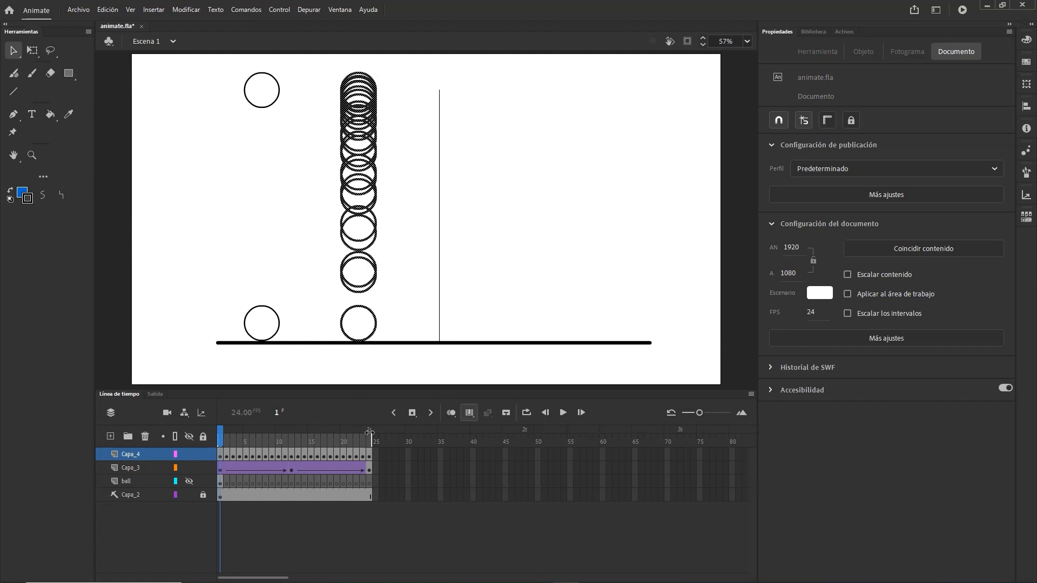
click(368, 458)
shift+click(222, 457)
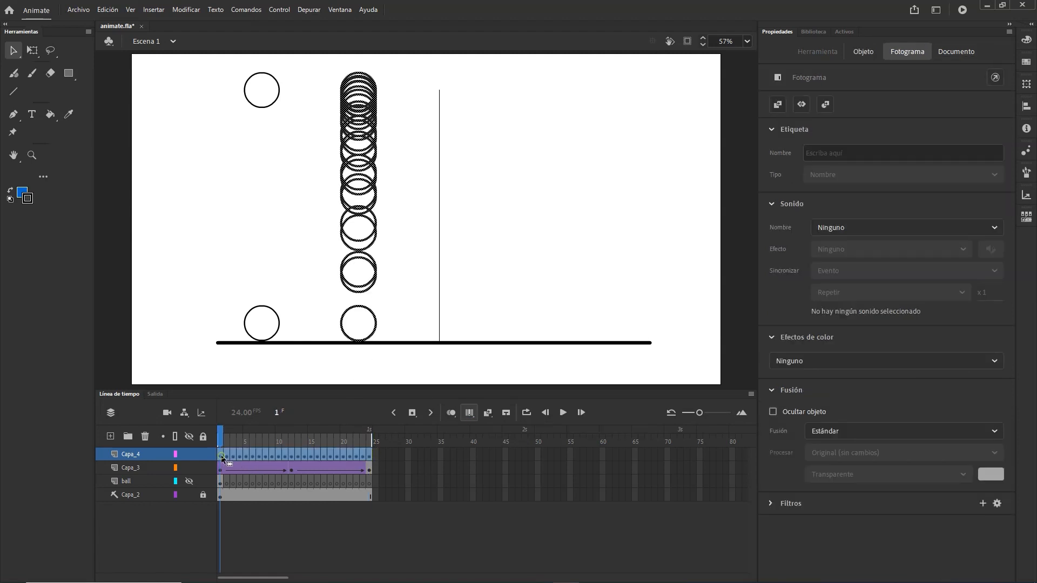
drag(378, 179, 372, 187)
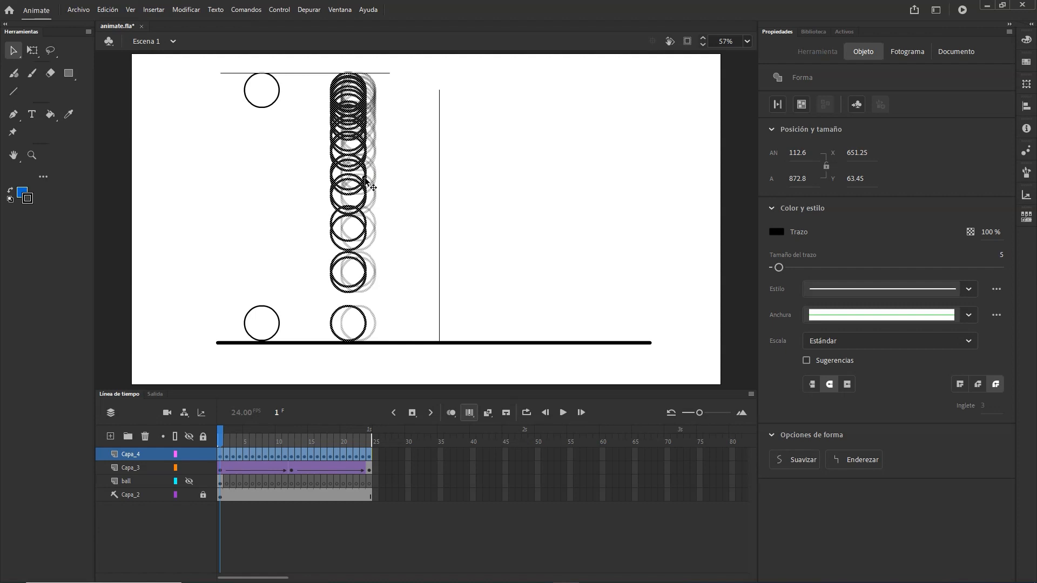
click(469, 412)
- Turn on looped playback over frames 1 to 24 and play it to compare the two balls' motion
drag(225, 438, 383, 440)
key(Return)
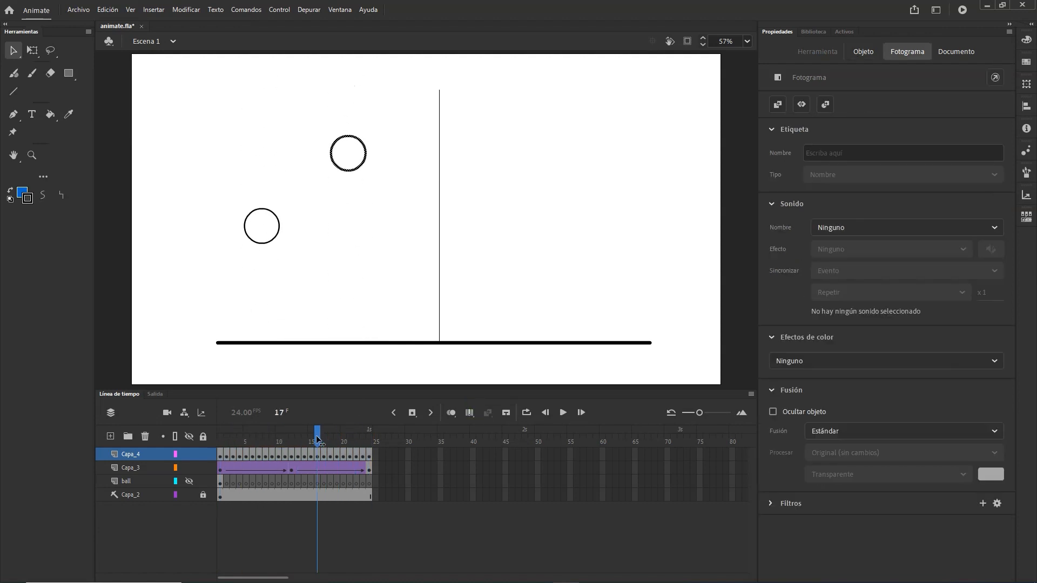
click(527, 413)
click(562, 412)
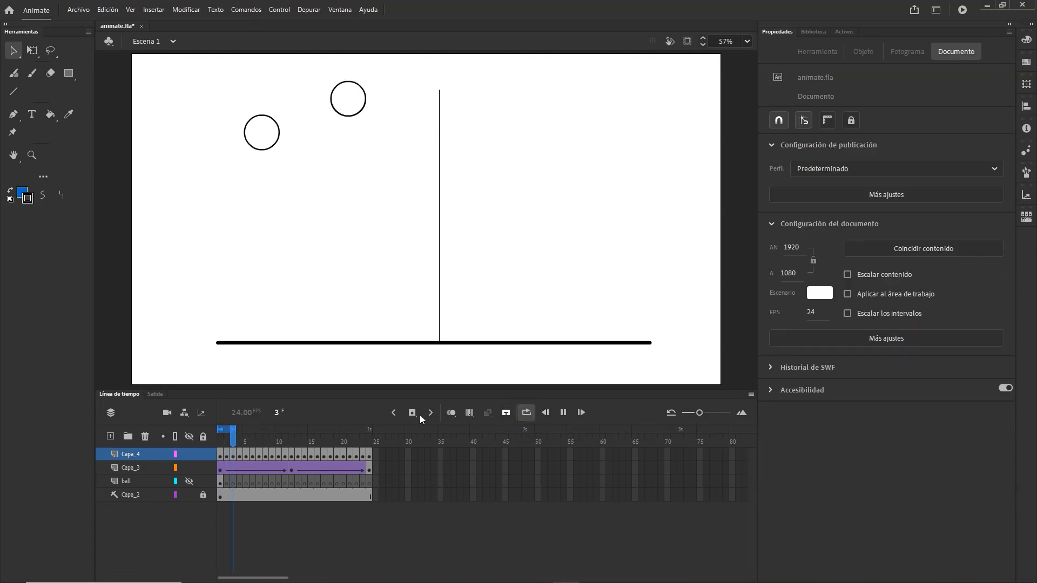
click(371, 435)
drag(373, 435, 220, 435)
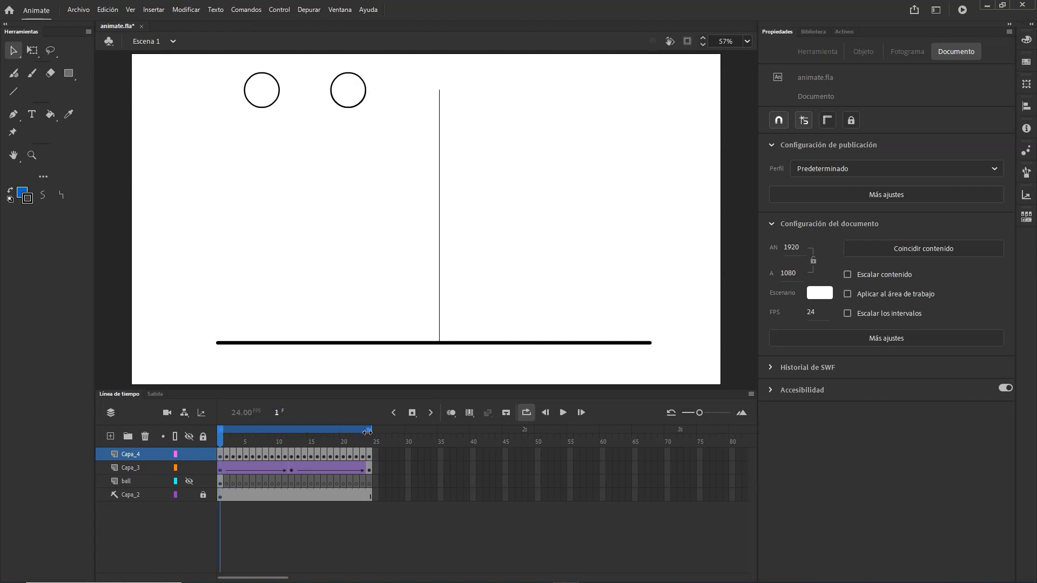
click(563, 412)
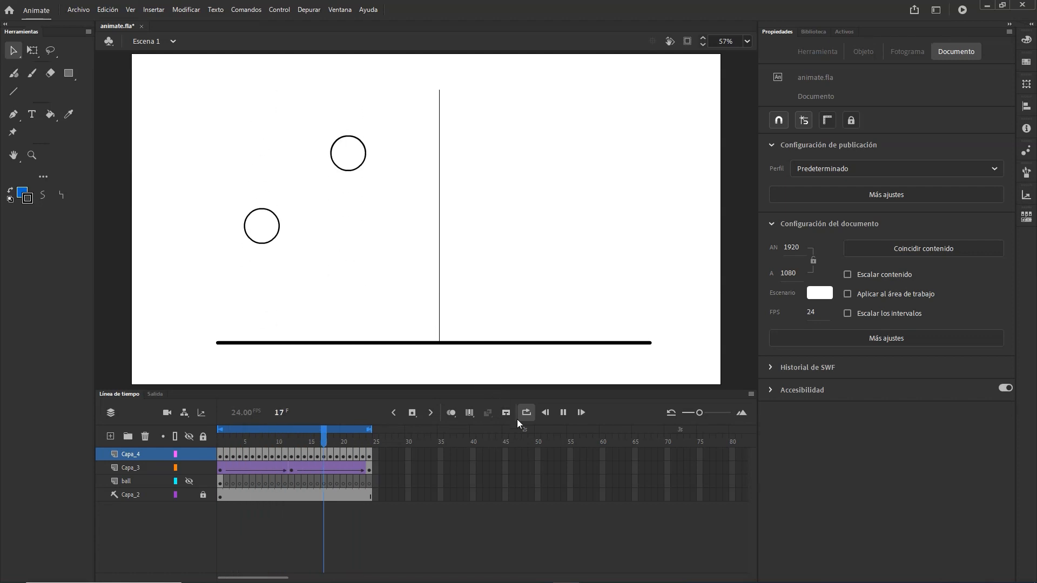
click(562, 414)
- Hide Capa_4 and Capa_3, show the ball layer and copy its ball from frame 1
click(187, 457)
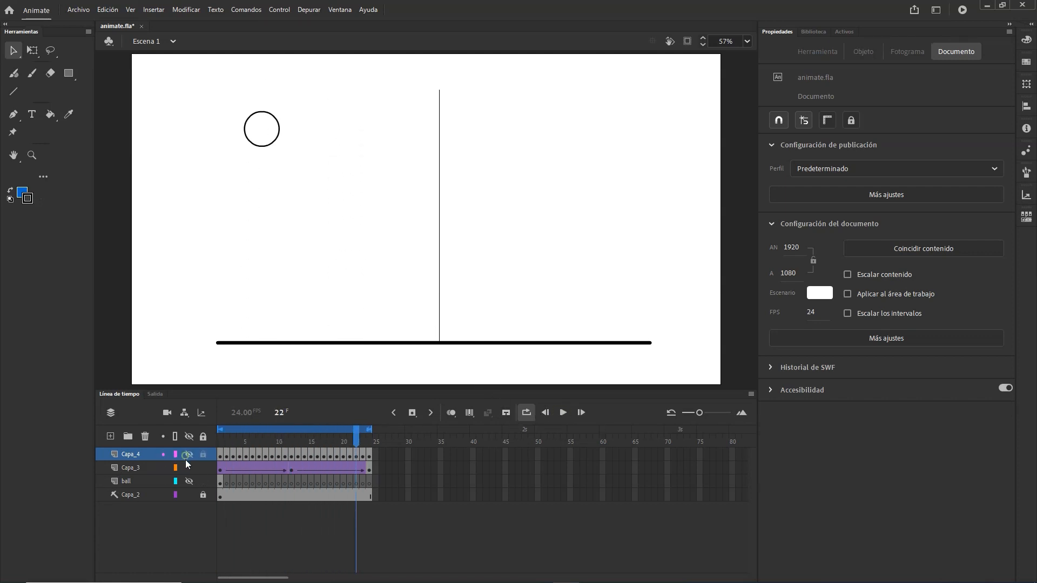
click(189, 468)
click(222, 484)
click(188, 481)
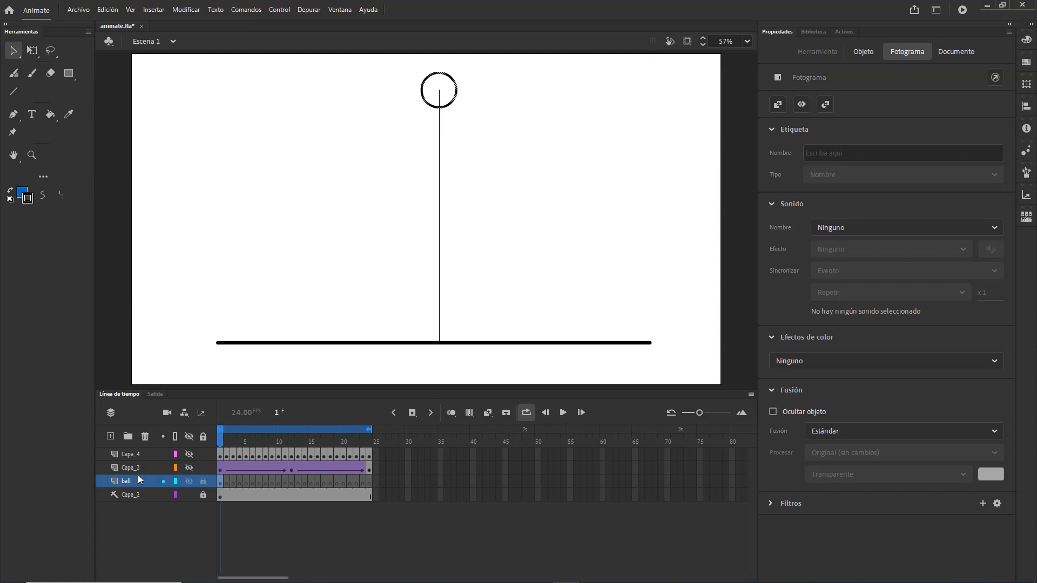
key(ctrl+c)
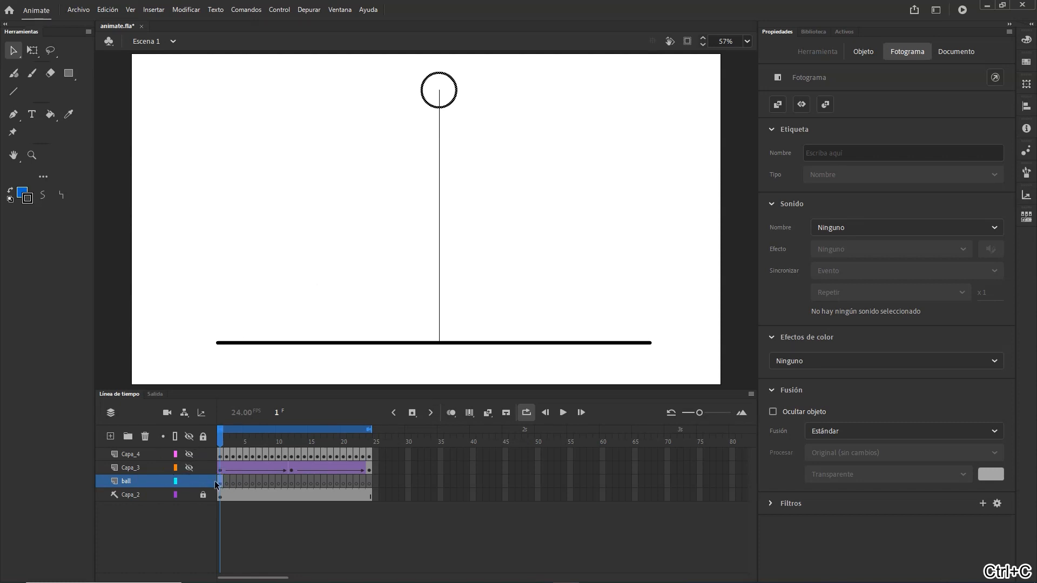
- Add a new layer above the ball layer and convert its frames 1 to 24 into blank keyframes
click(110, 436)
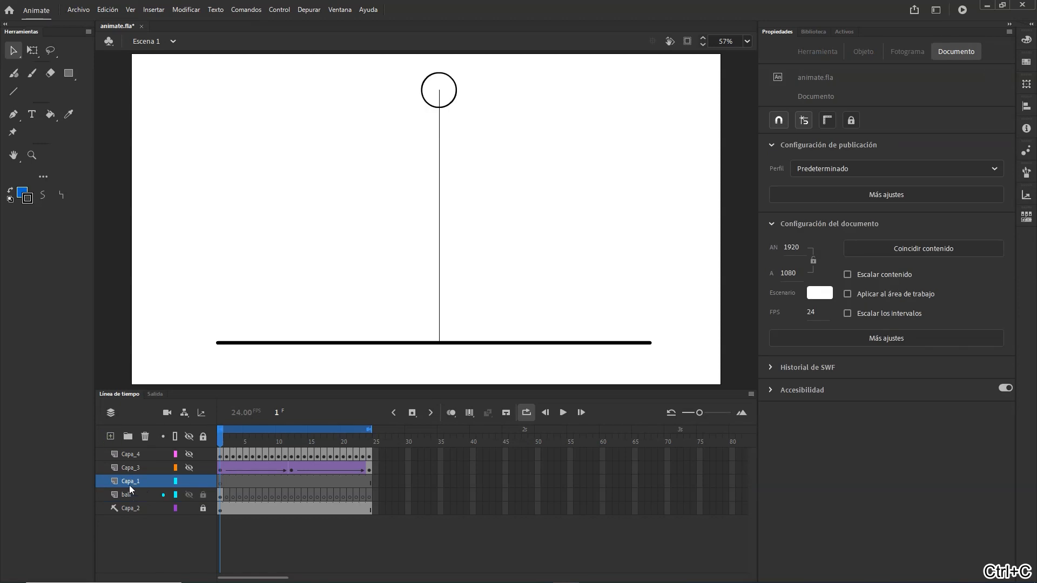
drag(220, 482, 369, 484)
right_click(369, 483)
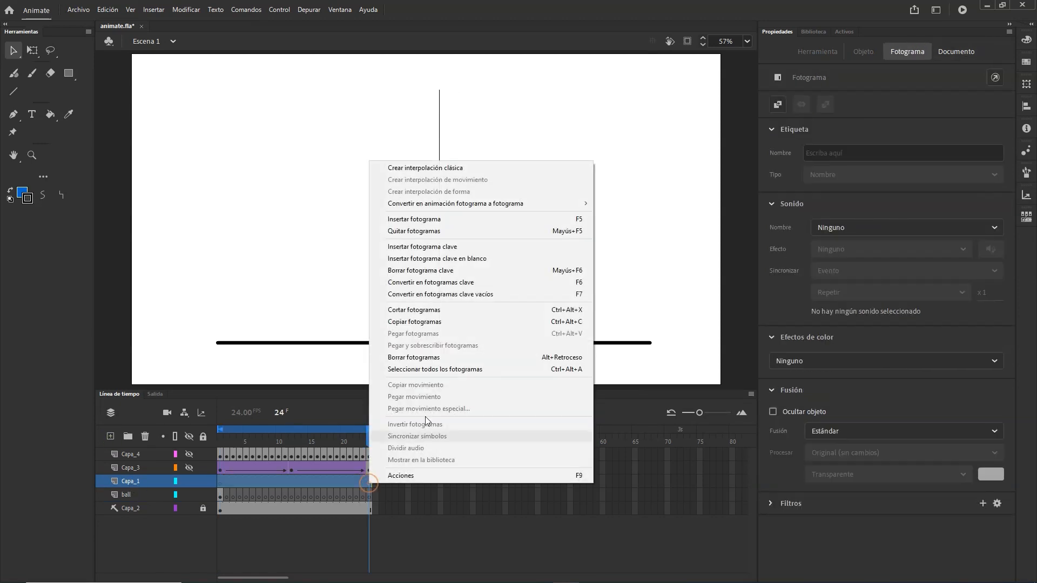
click(474, 295)
- Paste the ball in place on frames 1 and 12 of Capa_1, lowering the frame 12 ball straight down to the ground line
click(219, 477)
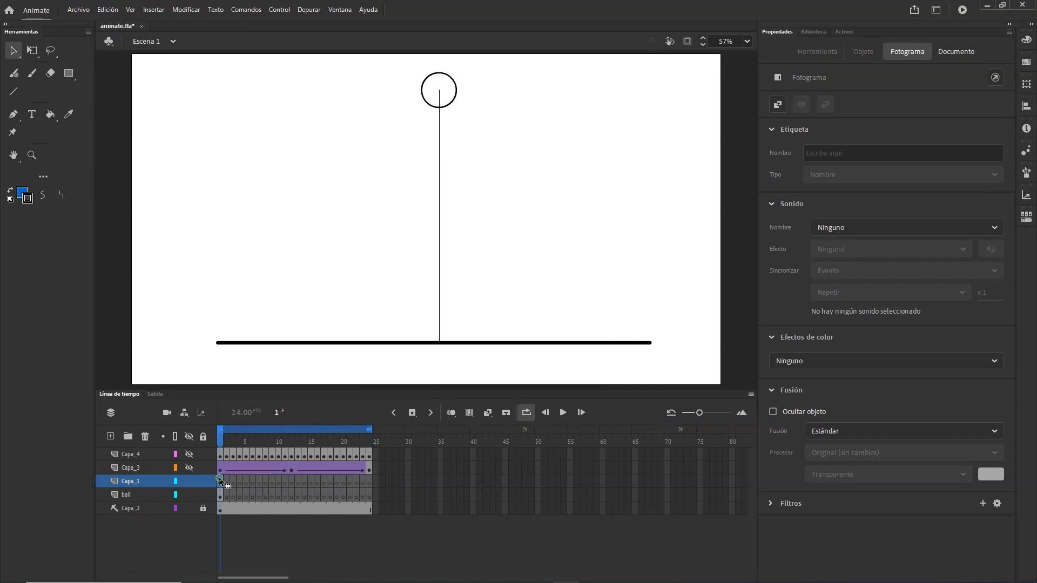
key(ctrl+shift+v)
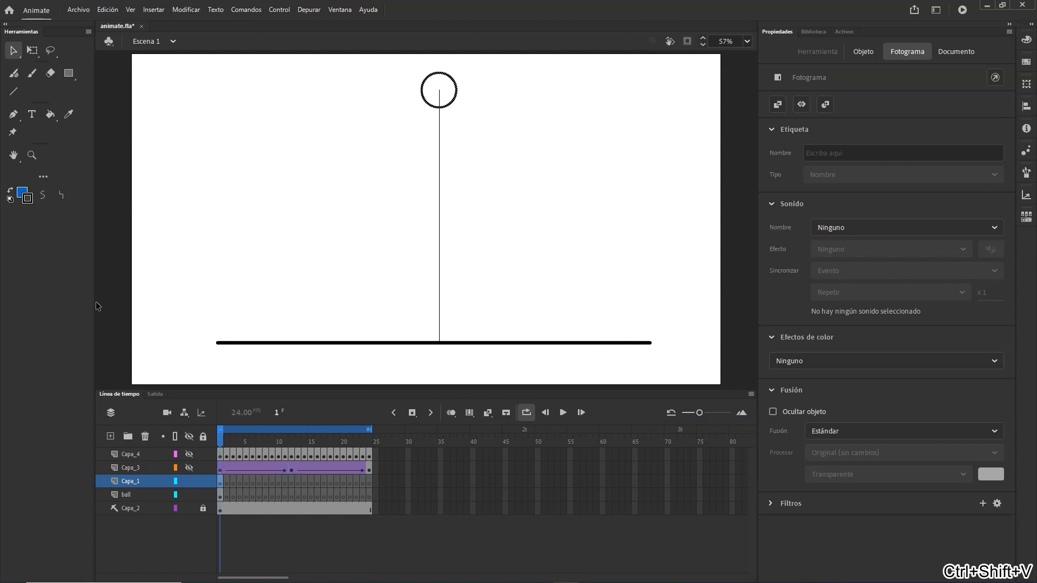
click(291, 481)
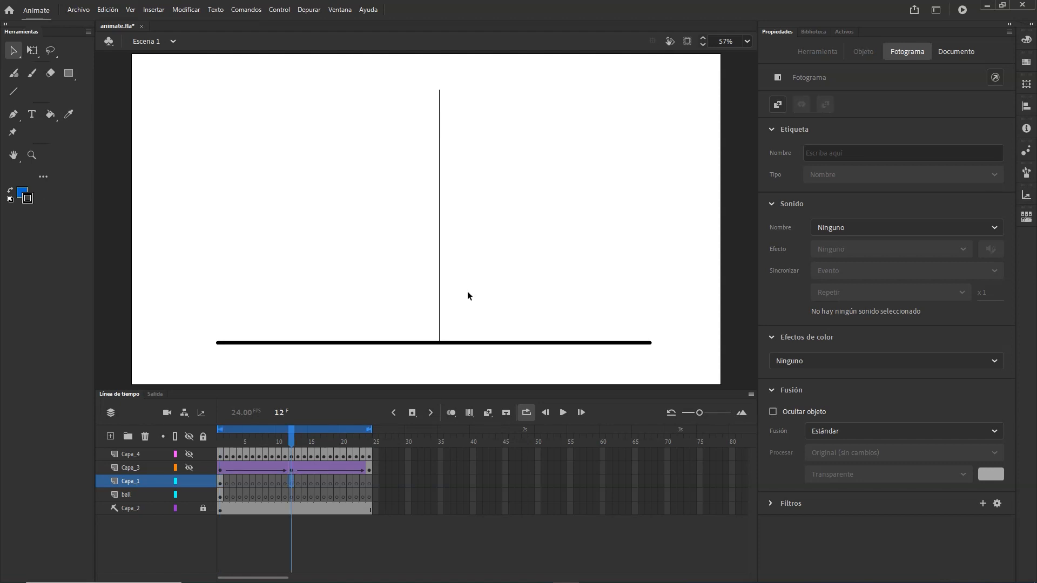
key(ctrl+shift+v)
drag(456, 98, 452, 331)
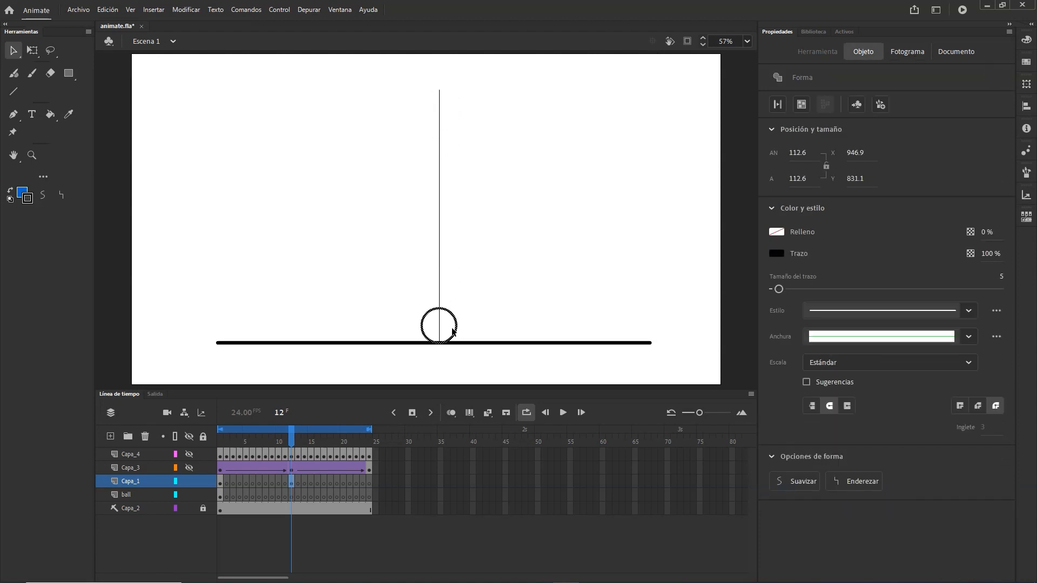
key(Up)
key(Up)
key(Up)
- Squash the frame 12 ball into a flat ellipse about 160 wide and 76 high and lower it onto the ground line
click(33, 50)
drag(458, 323, 439, 313)
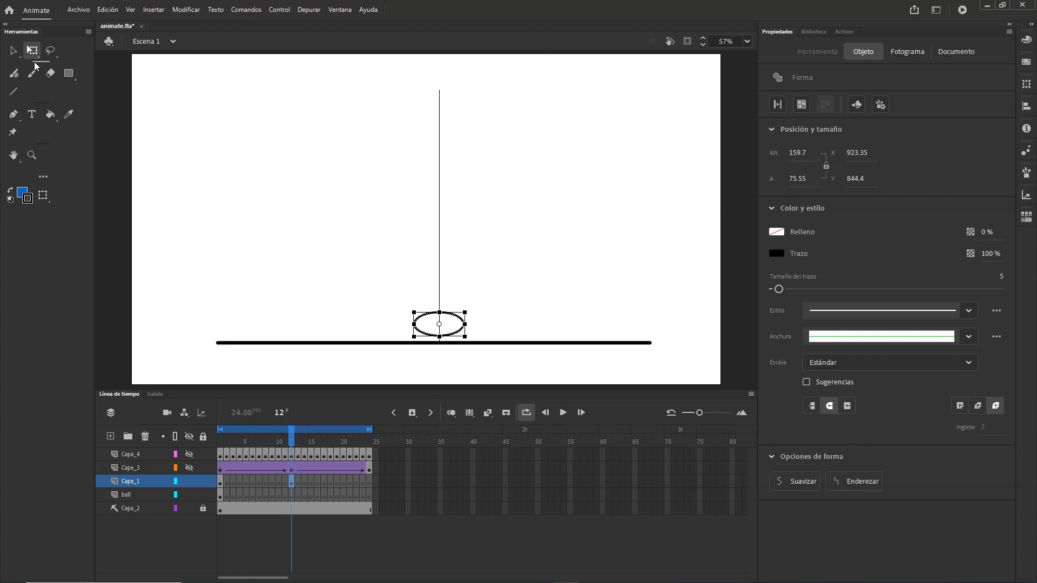
click(14, 51)
key(Down)
key(Down)
key(Down)
key(Down)
key(Down)
key(Down)
key(Down)
key(Down)
key(Down)
key(Down)
key(Down)
key(Down)
key(Down)
key(Down)
key(Down)
mouse_move(292, 440)
mouse_down()
mouse_move(270, 440)
mouse_move(291, 439)
mouse_up()
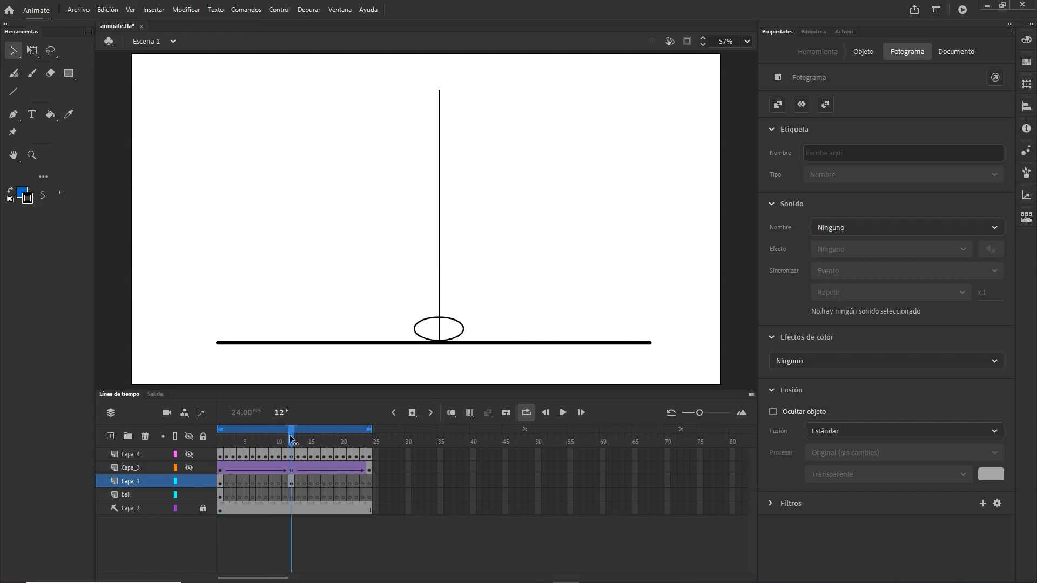
- Paste the ball in place on frame 24 of Capa_1 and turn on onion skinning
click(364, 478)
click(368, 481)
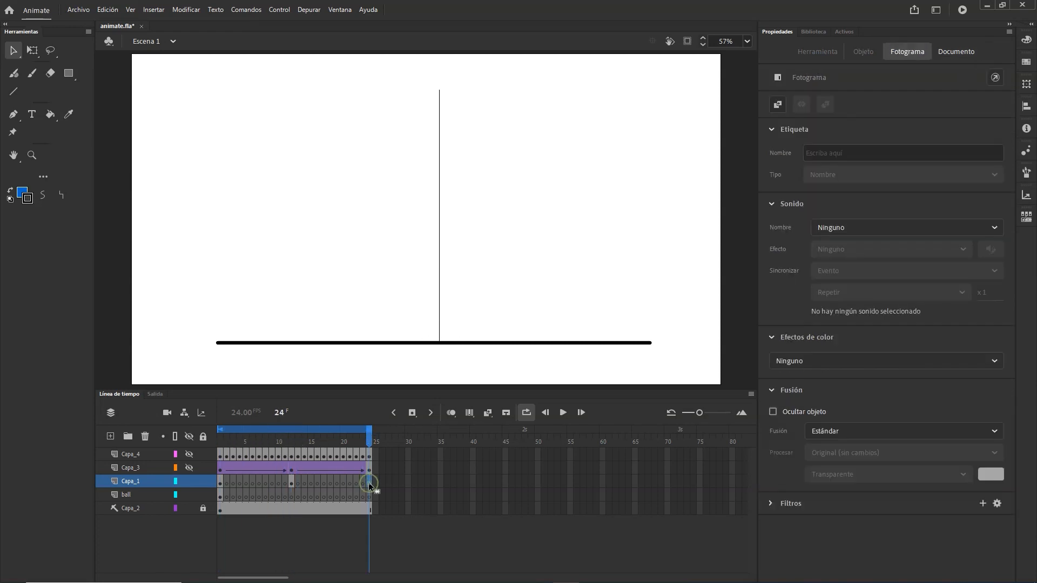
key(ctrl+shift+v)
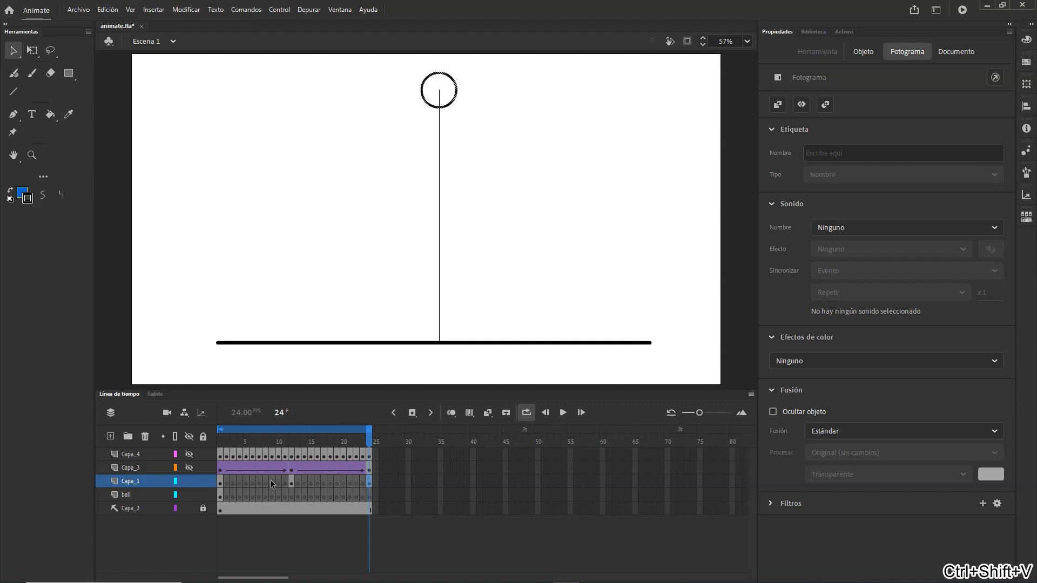
click(451, 414)
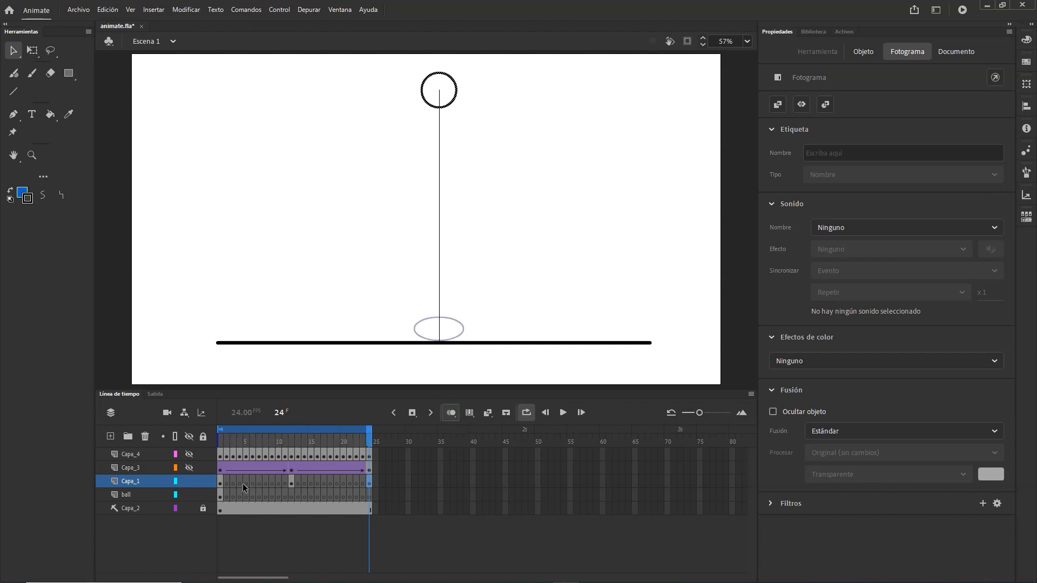
- Paste the ball in place on frame 2 of Capa_1 and nudge it slightly below the starting position
click(225, 481)
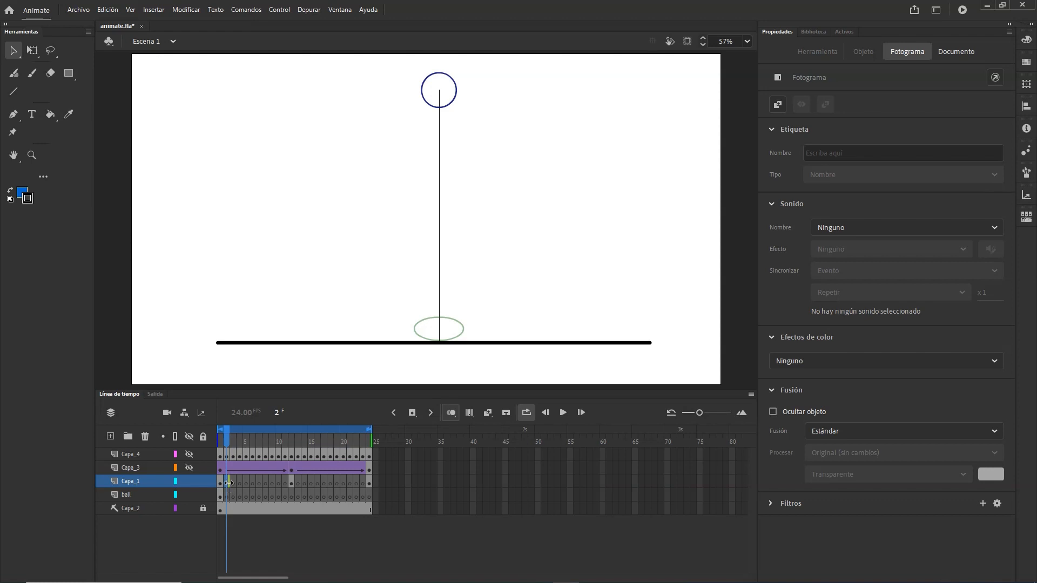
key(ctrl+shift+v)
key(Down)
key(Down)
key(Down)
key(Down)
key(Down)
key(Down)
key(Down)
key(Down)
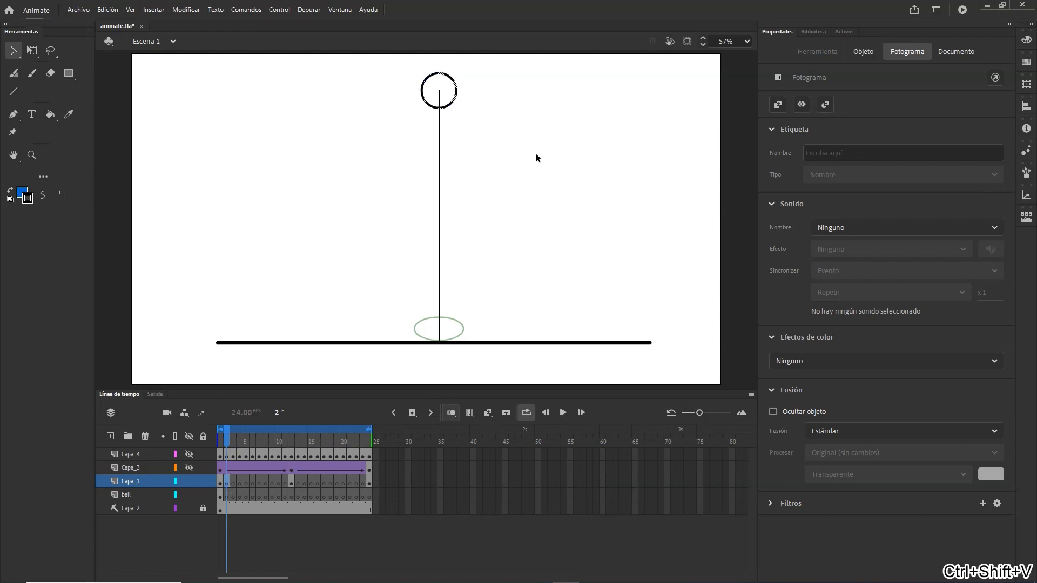
- Paste the ball in place on frame 3 of Capa_1 and nudge it down just below the frame 2 ball
click(234, 480)
key(Down)
key(Down)
key(Down)
key(Down)
key(Down)
key(Down)
key(Down)
key(Down)
key(Down)
key(Down)
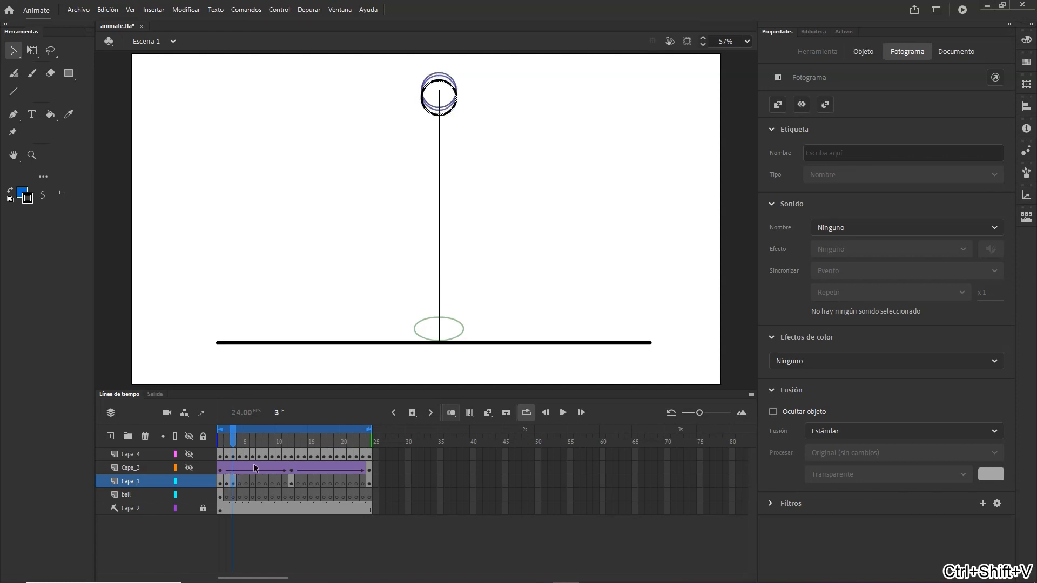
- Paste the ball in place on frame 4 of Capa_1 and lower it a little below the frame 3 ball
click(239, 479)
key(ctrl+shift+v)
key(Down)
key(Down)
key(Down)
key(Down)
key(Down)
key(Down)
key(Down)
key(Down)
key(Down)
key(Down)
key(Down)
key(Down)
key(Down)
key(Down)
key(Down)
key(Down)
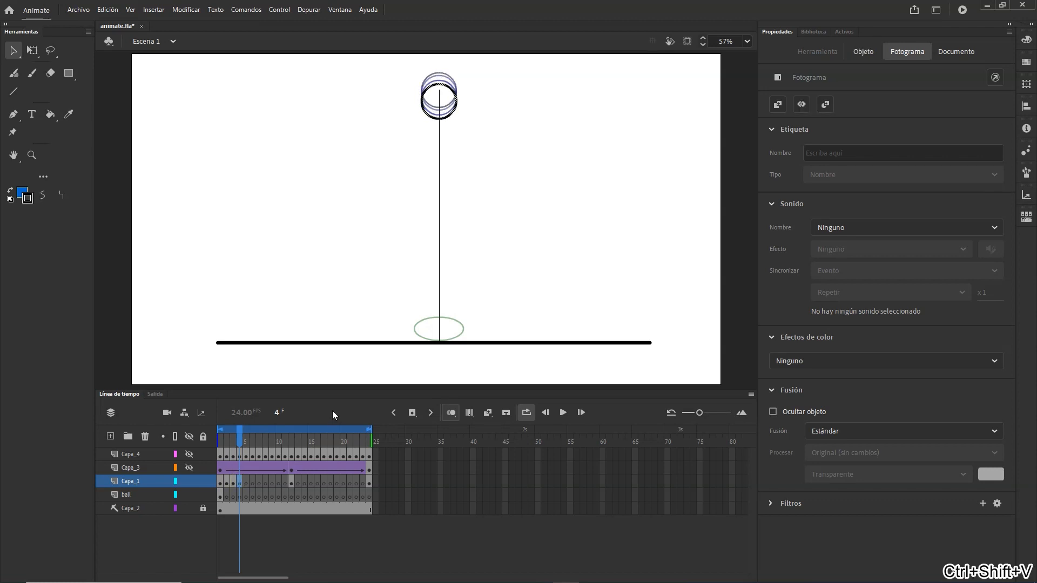
key(Down)
key(Down)
key(Down)
key(Down)
key(Down)
key(Down)
key(Down)
key(Down)
key(Down)
key(Down)
key(Down)
key(Down)
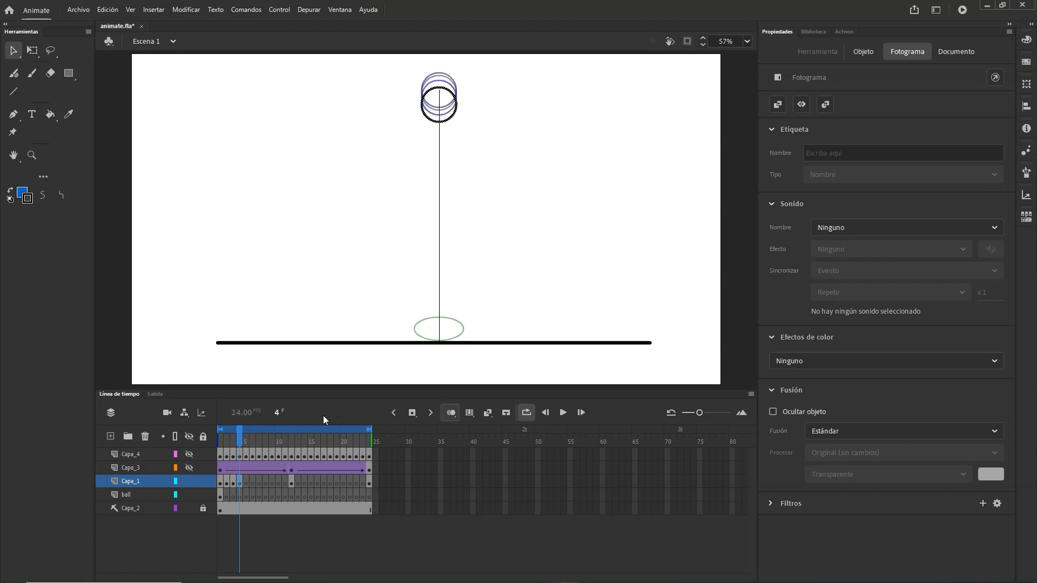
- Paste the ball in place on frame 5 of Capa_1 and lower it below the frame 4 ball
click(248, 483)
key(ctrl+shift+v)
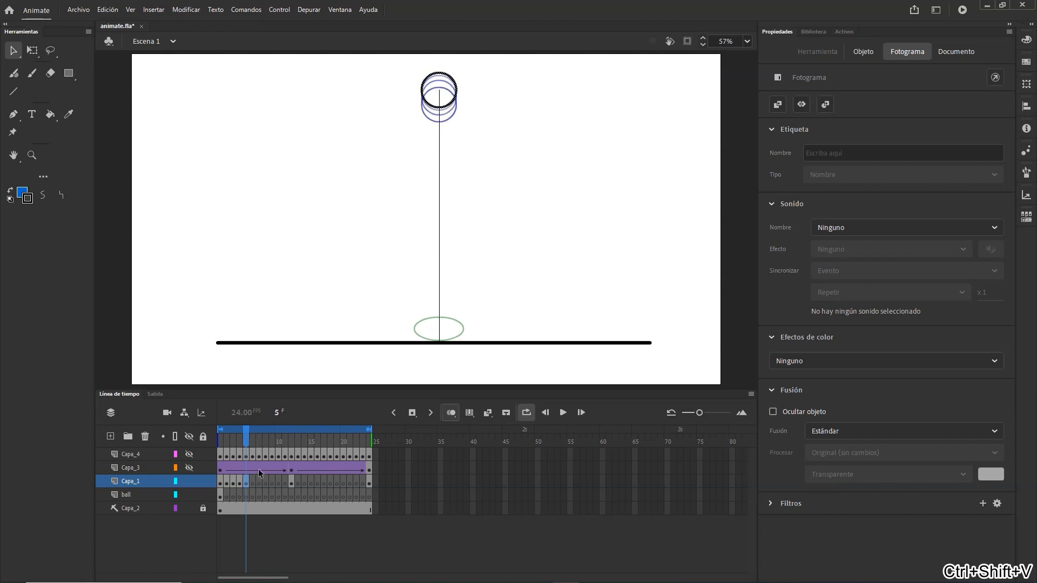
key(Down)
key(Down)
key(Down)
key(Down)
key(Down)
key(Down)
key(Down)
key(Down)
key(Down)
key(Down)
key(Down)
key(Down)
key(Down)
key(Down)
key(Down)
key(Down)
key(Down)
key(Down)
key(Down)
key(Down)
key(Down)
key(Down)
key(Down)
key(Down)
key(Down)
key(Down)
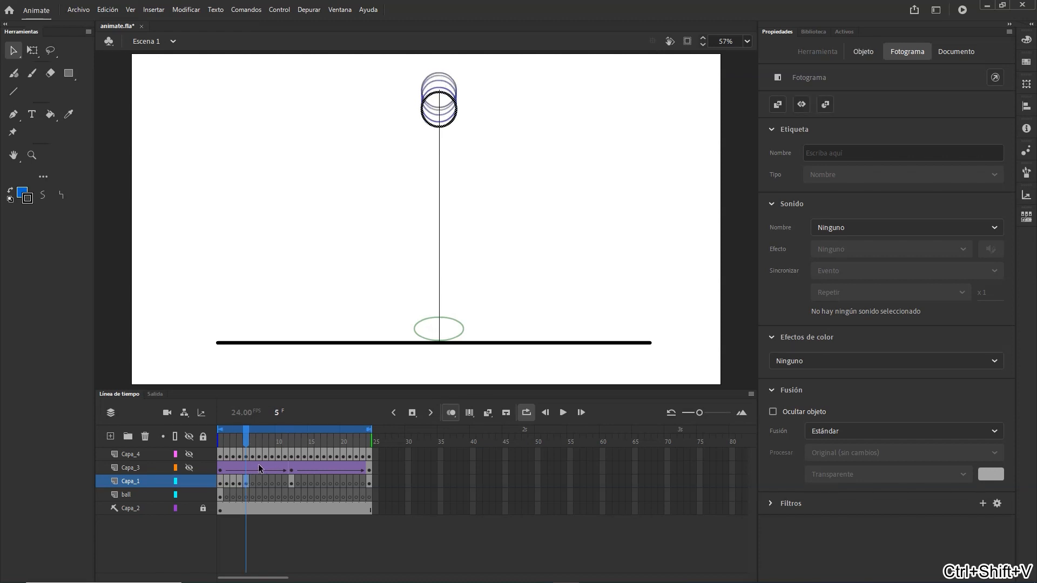
- Paste the ball in place on frame 6 of Capa_1 and lower it below the frame 5 ball
click(253, 483)
key(ctrl+shift+v)
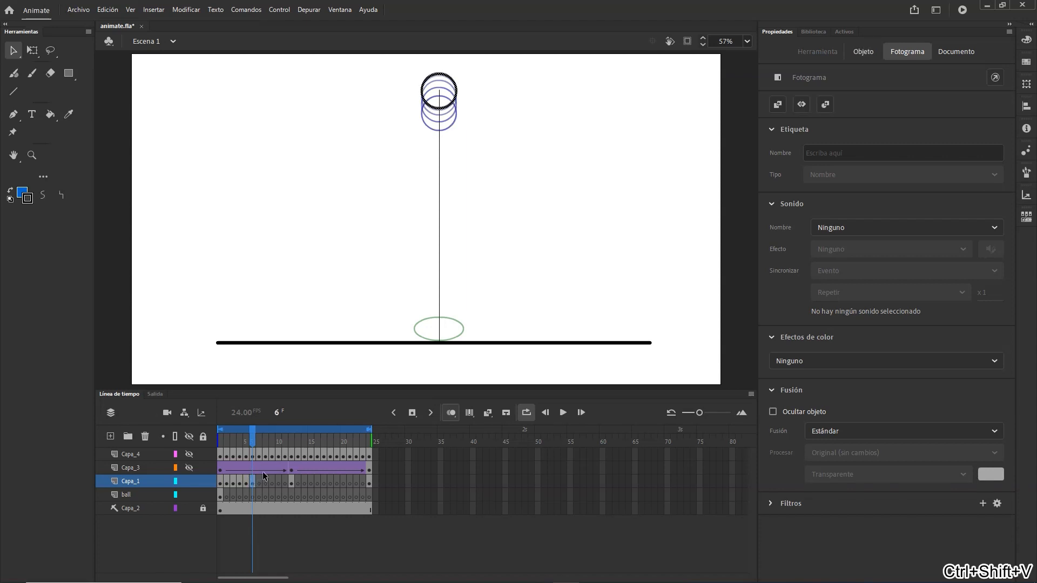
key(Down)
key(Down)
key(Down)
key(Down)
key(Down)
key(Down)
key(Down)
key(Down)
key(Down)
key(Down)
key(Down)
key(Down)
key(Down)
key(Down)
key(Down)
key(Down)
key(Down)
key(Down)
key(Down)
key(Down)
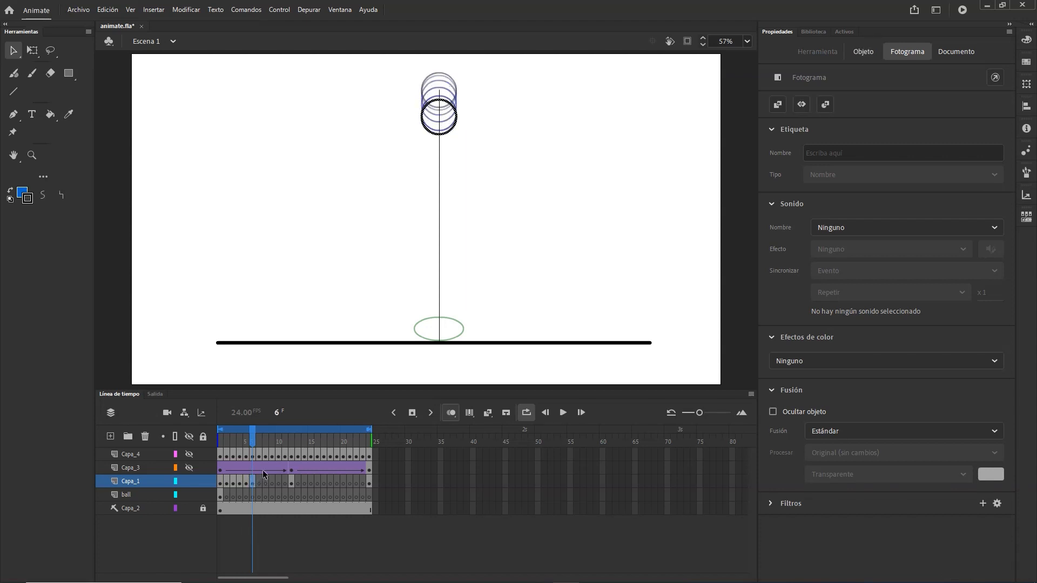
- Paste the ball in place on frame 7 of Capa_1 and lower it below the frame 6 ball
click(258, 481)
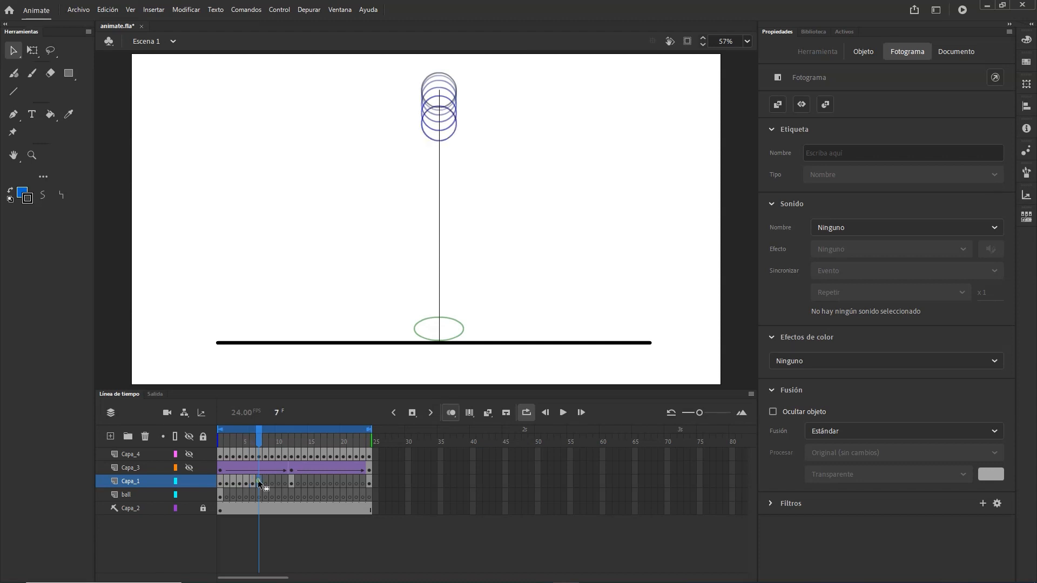
key(ctrl+shift+v)
key(Down)
key(Down)
key(Down)
key(Down)
key(Down)
key(Down)
key(Down)
key(Down)
key(Down)
key(Down)
key(Down)
key(Down)
key(Down)
key(Down)
key(Down)
key(Down)
key(Down)
key(Down)
key(Down)
key(Down)
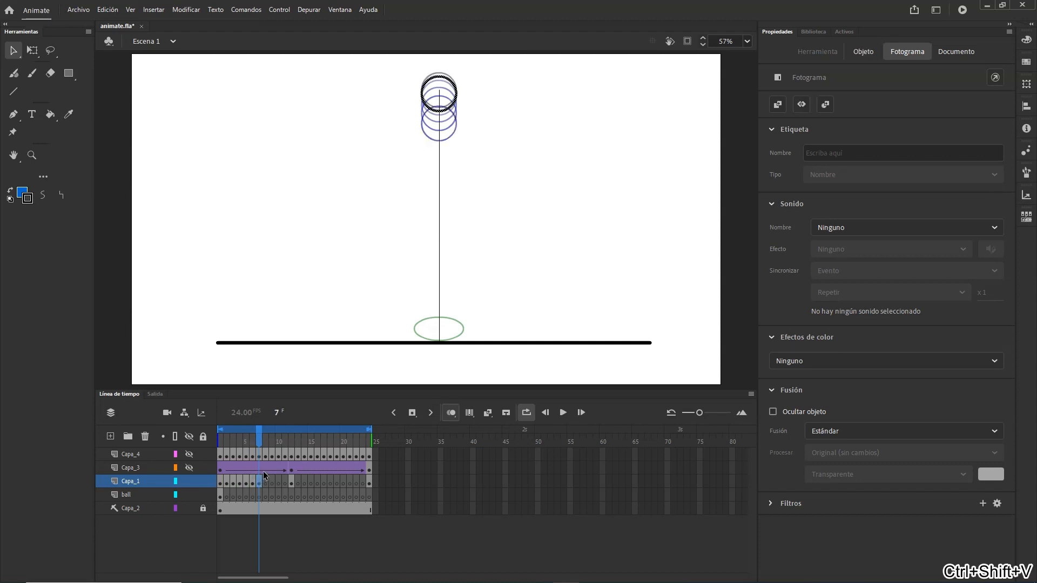
key(Down)
key(Down)
key(Down)
key(Down)
key(Down)
key(Down)
key(Down)
key(Down)
key(Down)
key(Down)
key(Down)
key(Down)
key(Down)
key(Down)
key(Down)
key(Down)
key(Down)
key(Down)
key(Down)
key(Down)
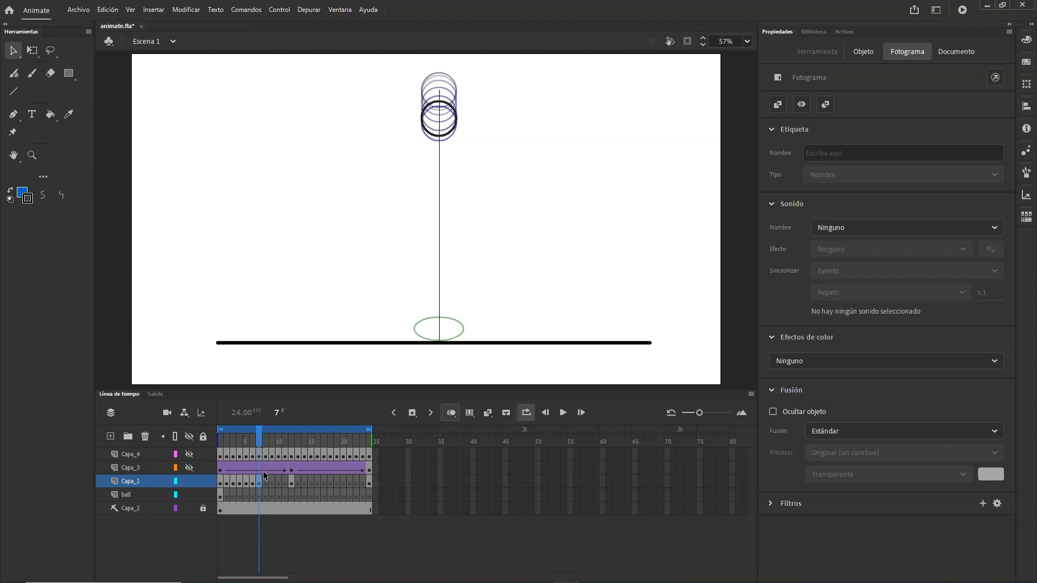
key(Down)
key(Down)
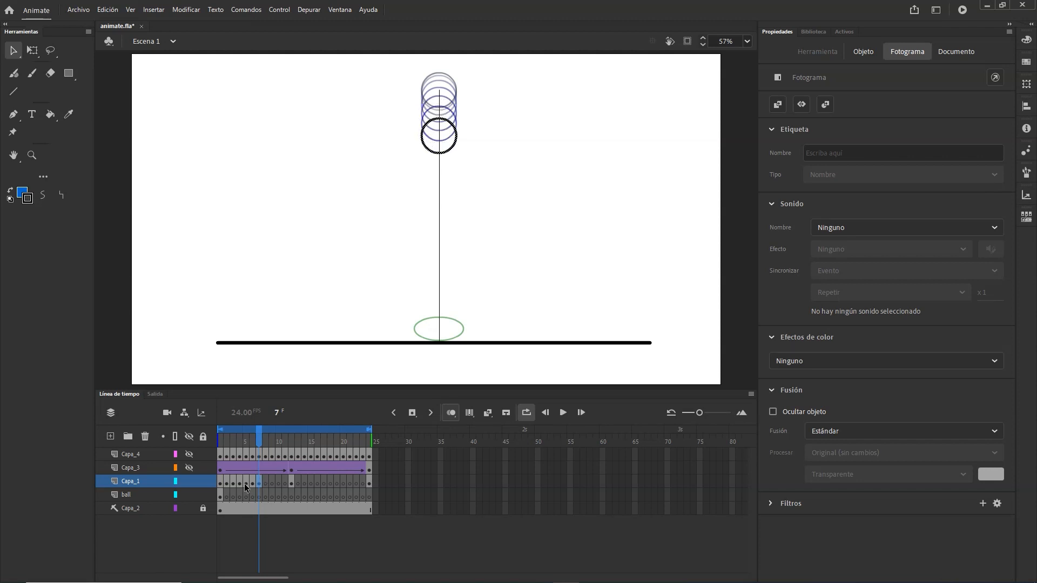
- Paste the ball in place on frame 8 of Capa_1 and lower it below the frame 7 ball
click(265, 482)
key(ctrl+shift+v)
key(Down)
key(Down)
key(Down)
key(Down)
key(Down)
key(Down)
key(Down)
key(Down)
key(Down)
key(Down)
key(Down)
key(Down)
key(Down)
key(Down)
key(Down)
key(Down)
key(Down)
key(Down)
key(Down)
key(Down)
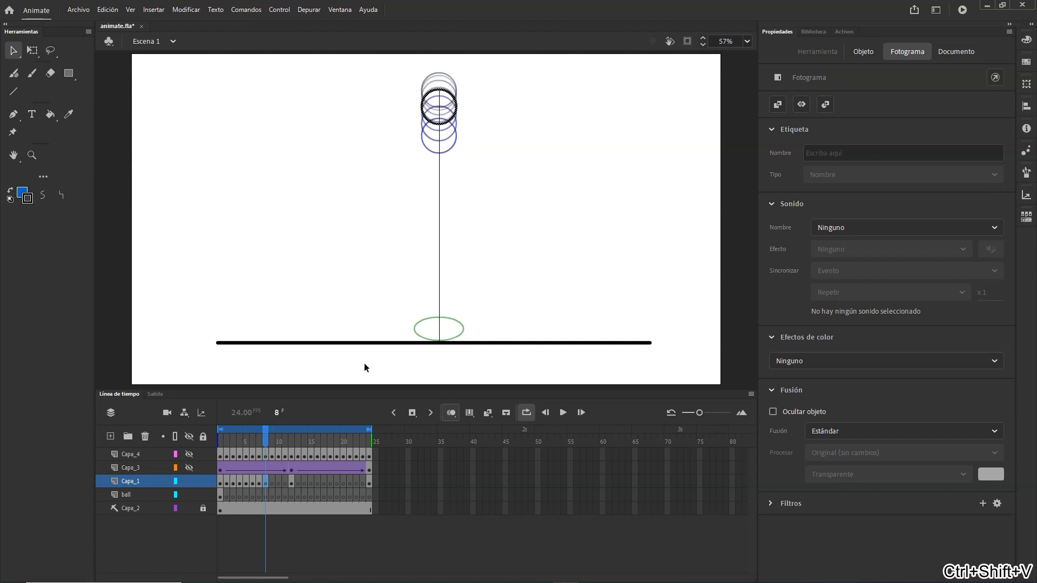
key(Down)
key(Down)
key(Down)
key(Down)
key(Down)
key(Down)
key(Down)
key(Down)
key(Down)
key(Down)
key(Down)
key(Down)
key(Down)
key(Down)
key(Down)
key(Down)
key(Down)
key(Down)
key(Down)
key(Down)
key(Down)
key(Down)
key(Down)
key(Down)
key(Down)
key(Down)
key(Down)
key(Down)
key(Down)
key(Down)
key(Down)
key(Down)
key(Down)
key(Down)
key(Down)
key(Down)
key(Down)
key(Down)
key(Down)
key(Down)
key(Down)
key(Down)
key(Down)
key(Down)
key(Down)
key(Down)
key(Down)
- Paste the ball in place on frame 9 of Capa_1 and lower it below the frame 8 ball
click(271, 480)
key(ctrl+shift+v)
key(Down)
key(Down)
key(Down)
key(Down)
key(Down)
key(Down)
key(Down)
key(Down)
key(Down)
key(Down)
key(Down)
key(Down)
key(Down)
key(Down)
key(Down)
key(Down)
key(Down)
key(Down)
key(Down)
key(Down)
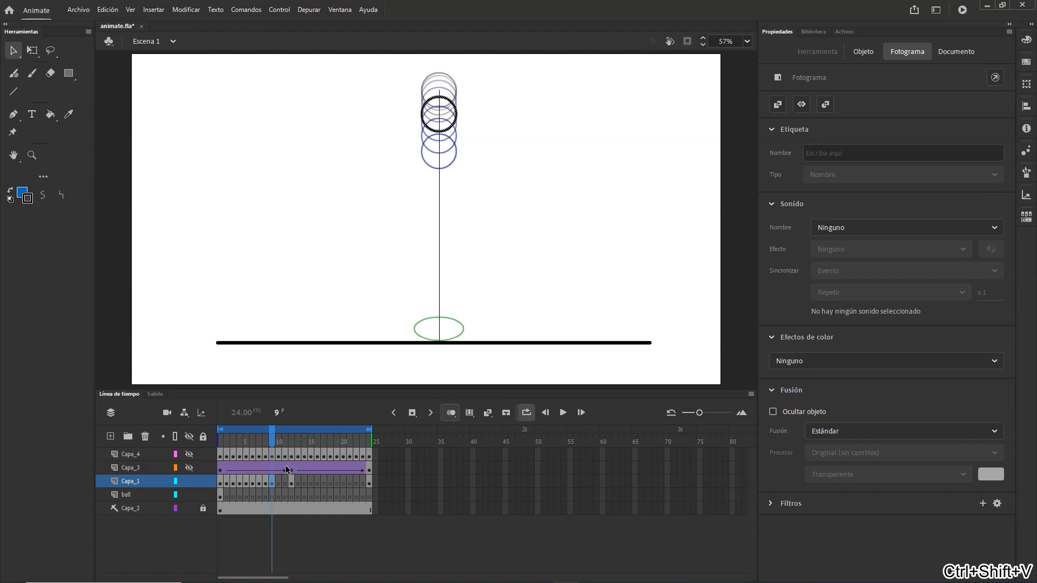
key(Down)
key(Down)
key(Down)
key(Down)
key(Down)
key(Down)
key(Down)
key(Down)
key(Down)
key(Down)
key(Down)
key(Down)
key(Down)
key(Down)
key(Down)
key(Down)
key(Down)
key(Down)
key(Down)
key(Down)
key(Down)
key(Down)
key(Down)
key(Down)
key(Down)
key(Down)
key(Down)
key(Down)
key(Down)
key(Down)
key(Down)
key(Down)
key(Down)
key(Down)
key(Down)
key(Down)
key(Down)
key(Down)
key(Down)
key(Down)
key(Down)
key(Down)
key(Down)
key(Down)
key(Down)
key(Down)
key(Down)
key(Down)
key(Down)
key(Down)
key(Down)
key(Down)
key(Down)
key(Down)
key(Down)
key(Down)
key(Down)
key(Down)
key(Down)
key(Down)
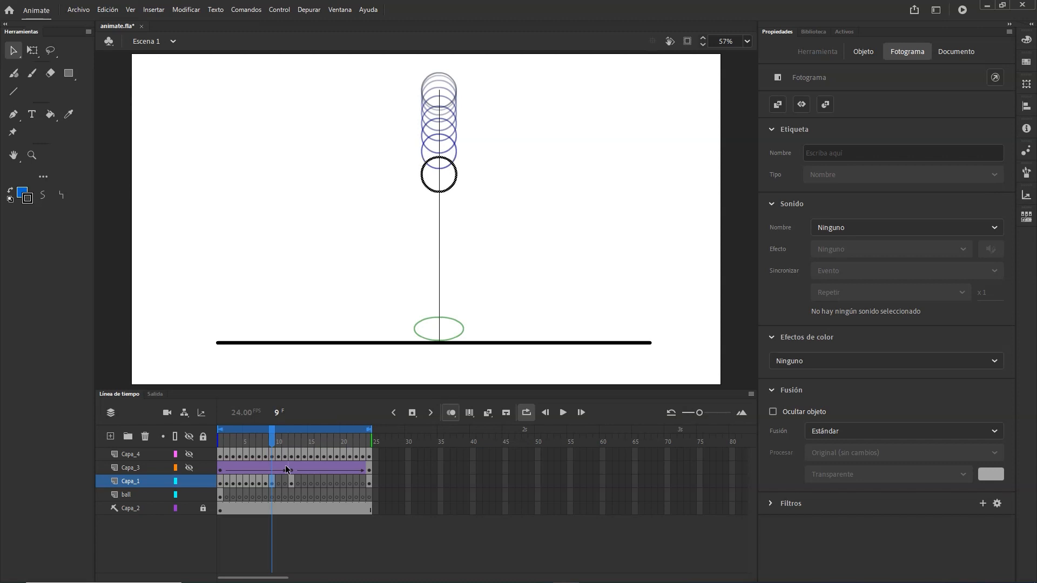
- Paste the ball in place on frame 10 of Capa_1 and lower it below the frame 9 ball
click(277, 479)
key(ctrl+shift+v)
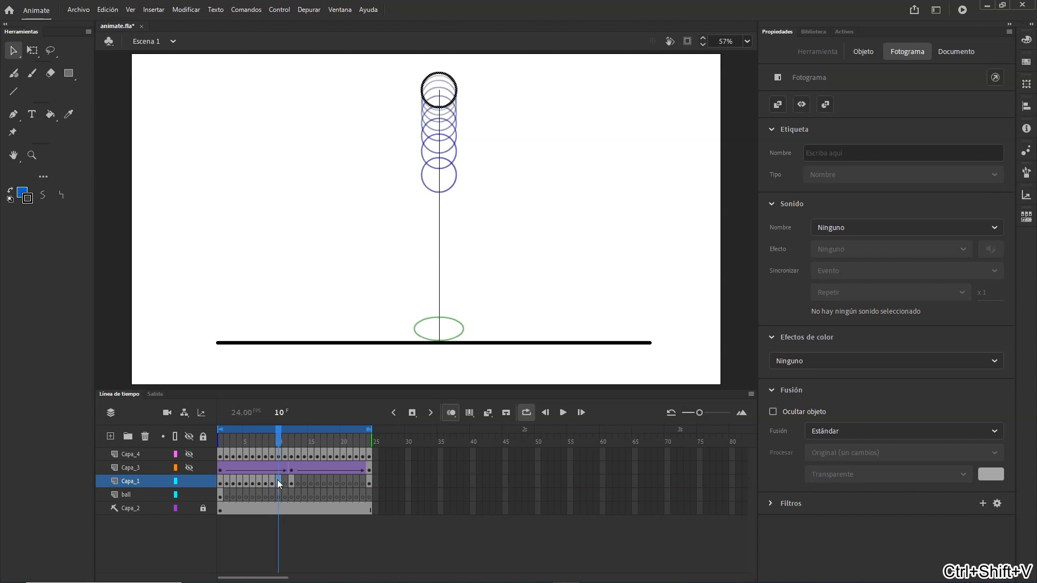
key(Down)
key(Down)
key(Down)
key(Down)
key(Down)
key(Down)
key(Down)
key(Down)
key(Down)
key(Down)
key(Down)
key(Down)
key(Down)
key(Down)
key(Down)
key(Down)
key(Down)
key(Down)
key(Down)
key(Down)
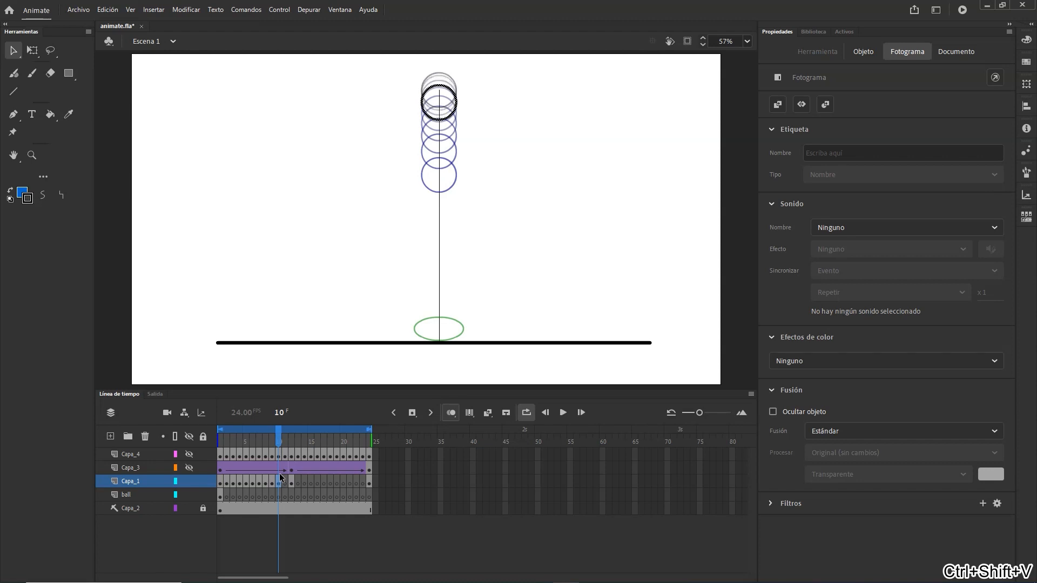
key(Down)
key(Down)
key(Down)
key(Down)
key(Down)
key(Down)
key(Down)
key(Down)
key(Down)
key(Down)
key(Down)
key(Down)
key(Down)
key(Down)
key(Down)
key(Down)
key(Down)
key(Down)
key(Down)
key(Down)
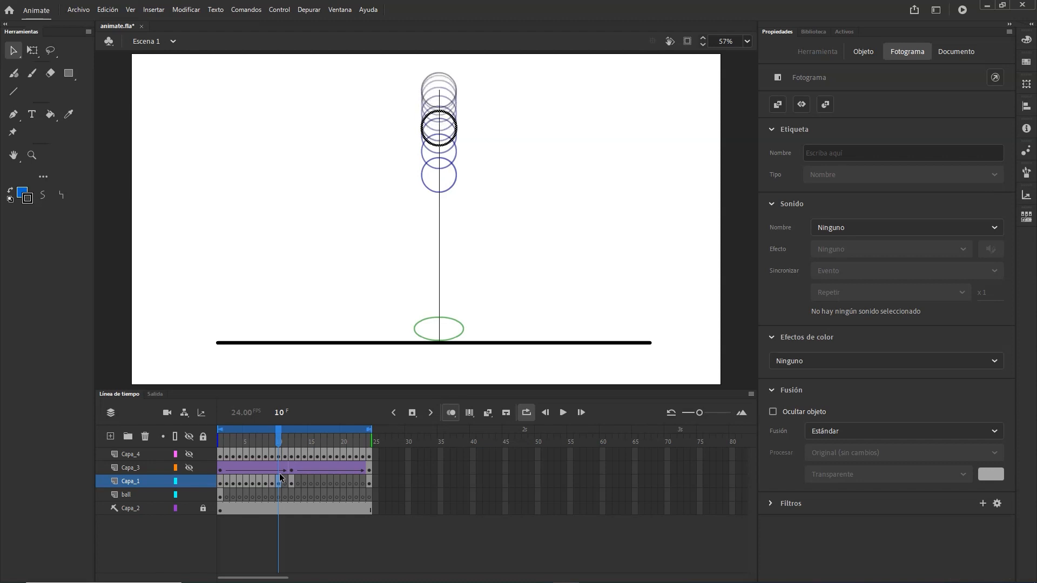
key(Down)
key(Down)
key(Down)
key(Down)
key(Down)
key(Down)
key(Down)
key(Down)
key(Down)
key(Down)
key(Down)
key(Down)
key(Down)
key(Down)
key(Down)
key(Down)
key(Down)
key(Down)
key(Down)
key(Down)
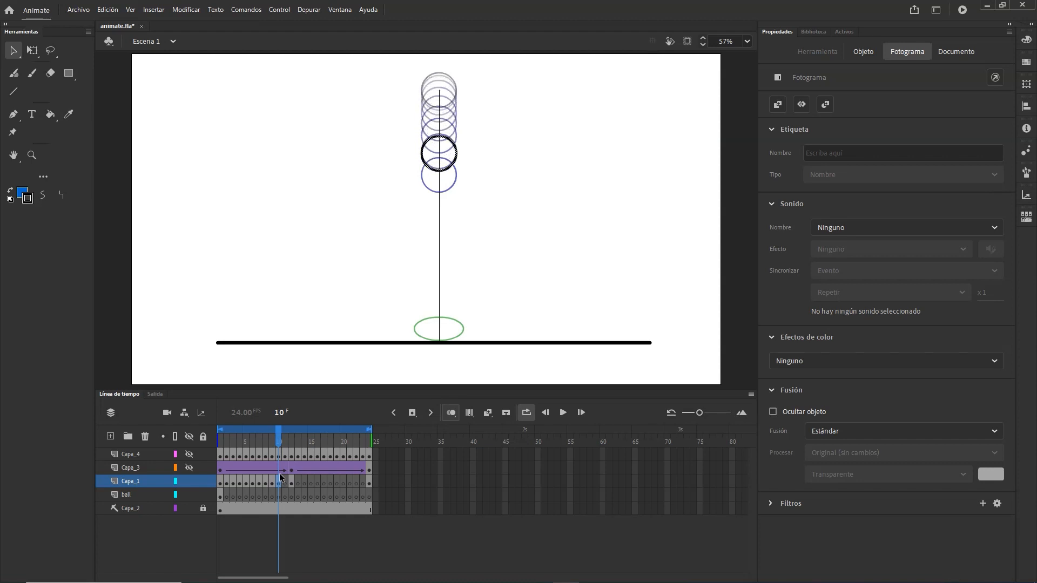
key(Down)
key(Down)
key(Down)
key(Down)
key(Down)
key(Down)
key(Down)
key(Down)
key(Down)
key(Down)
key(Down)
key(Down)
key(Down)
key(Down)
key(Down)
key(Down)
key(Down)
key(Down)
key(Down)
key(Down)
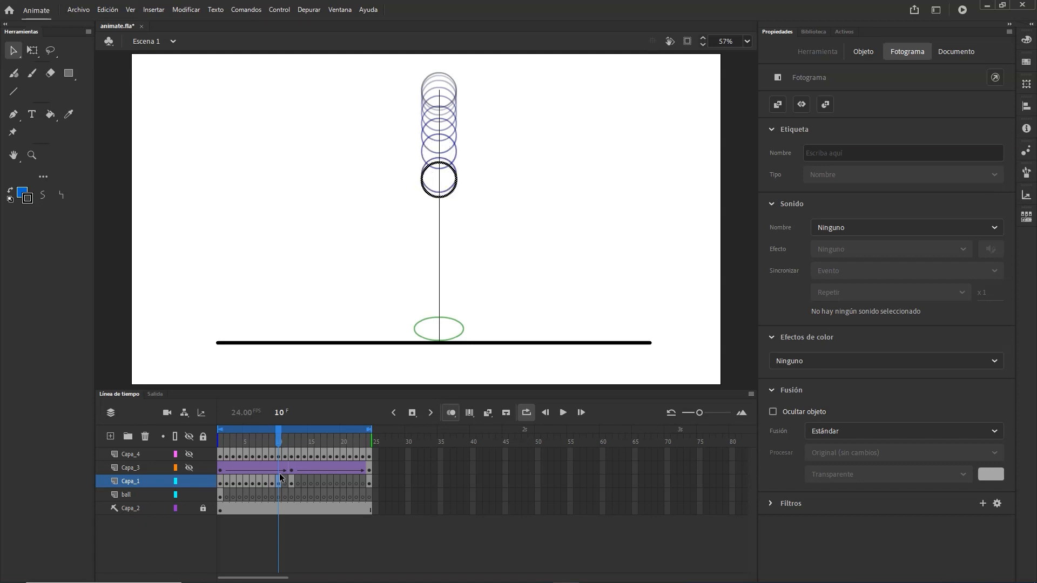
key(Down)
key(Down)
key(Down)
key(Down)
key(Down)
key(Down)
key(Down)
key(Down)
key(Down)
key(Down)
key(Down)
key(Down)
key(Down)
key(Down)
key(Down)
key(Down)
key(Down)
key(Down)
key(Down)
key(Down)
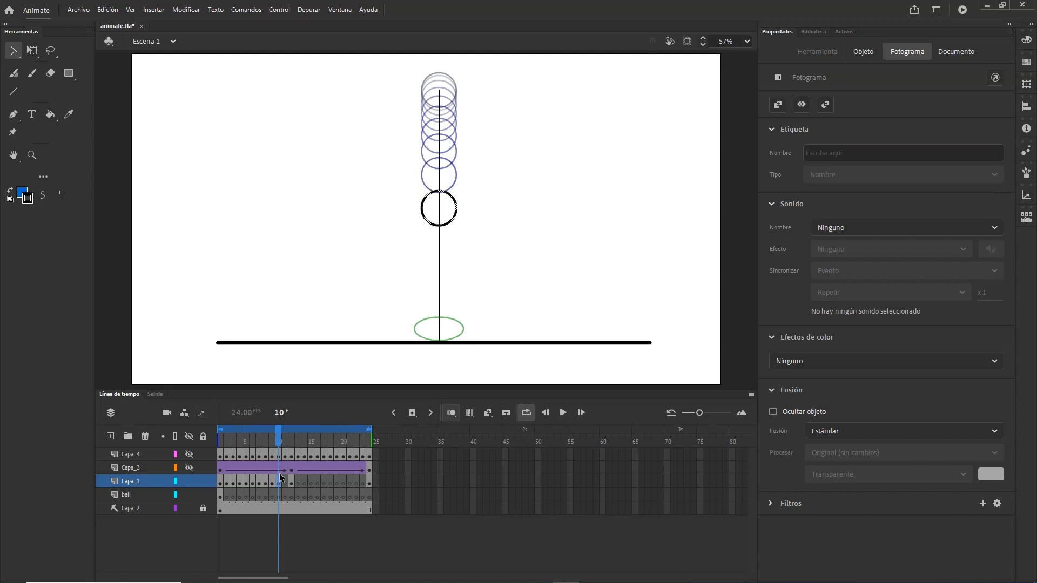
key(Up)
- Paste the ball in place on frame 11 of Capa_1 and lower it to midway between the frame 10 ball and the squashed ball
click(285, 480)
key(ctrl+shift+v)
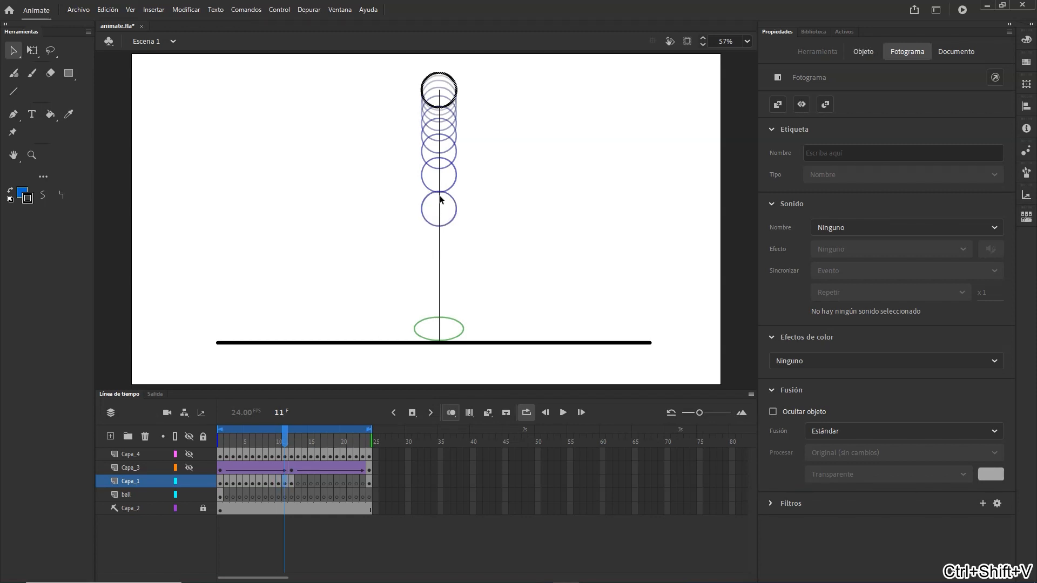
drag(456, 86, 442, 263)
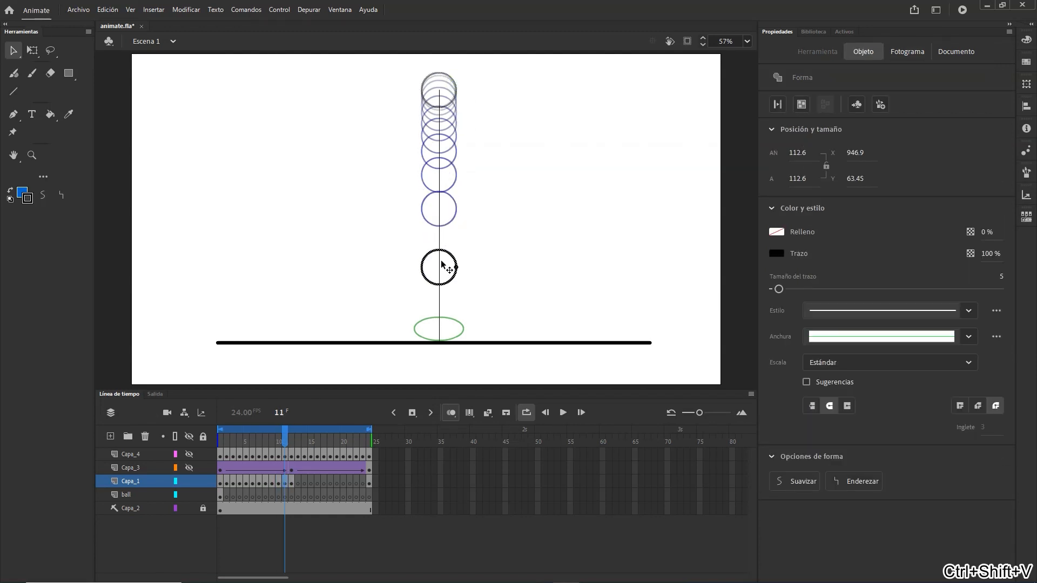
- Paste the ball in place on frames 13 and 14 of Capa_1, lowering it to about Y 662 and Y 482 respectively
click(297, 483)
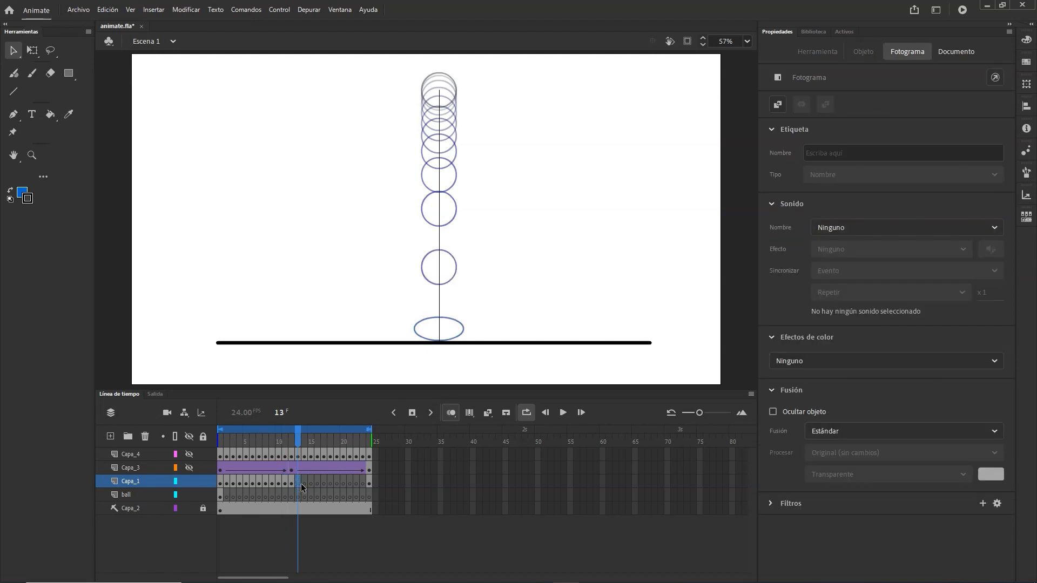
key(ctrl+shift+v)
drag(456, 86, 443, 267)
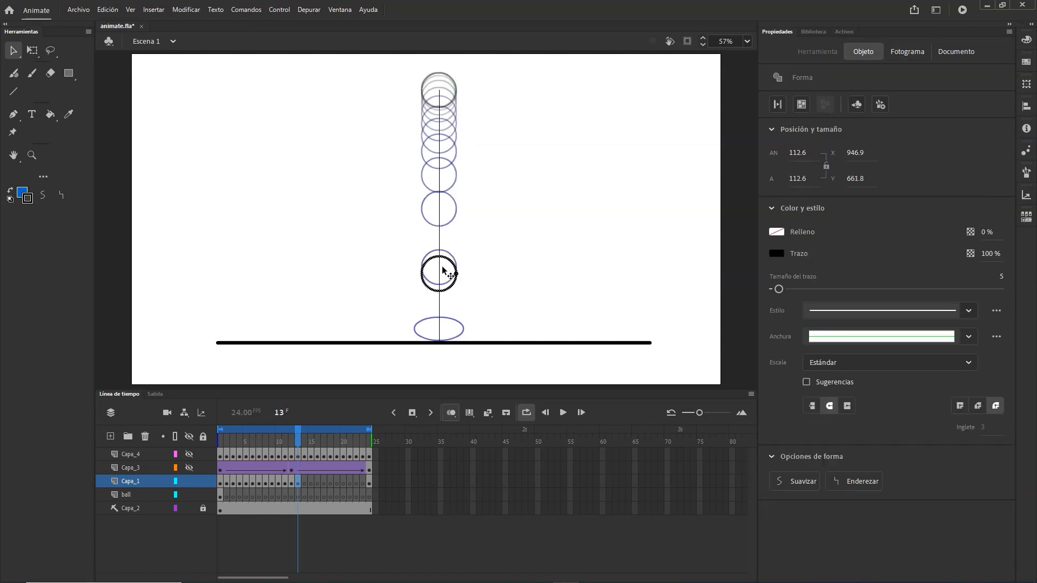
click(304, 483)
key(ctrl+shift+v)
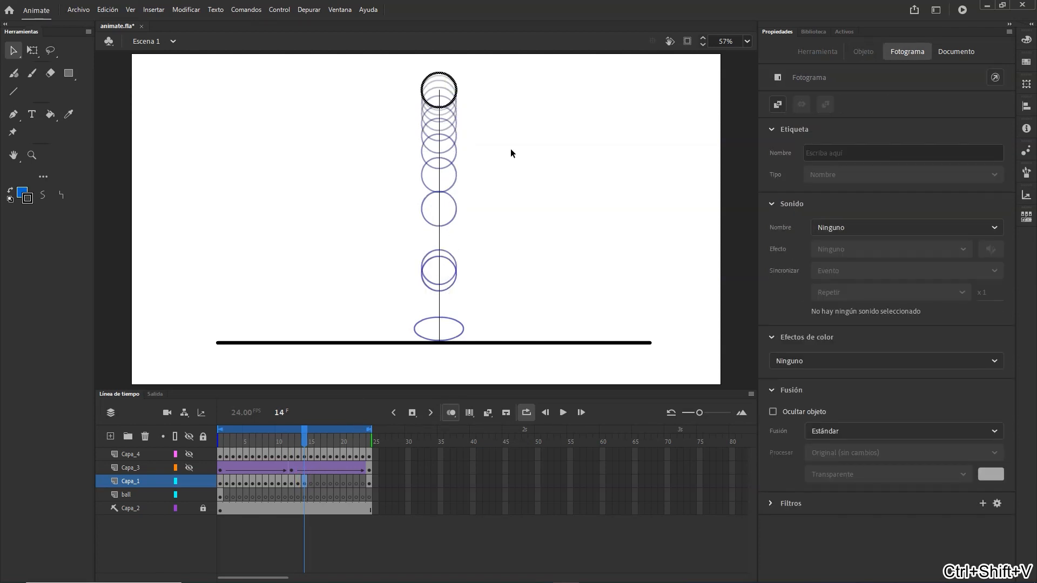
drag(455, 95, 456, 225)
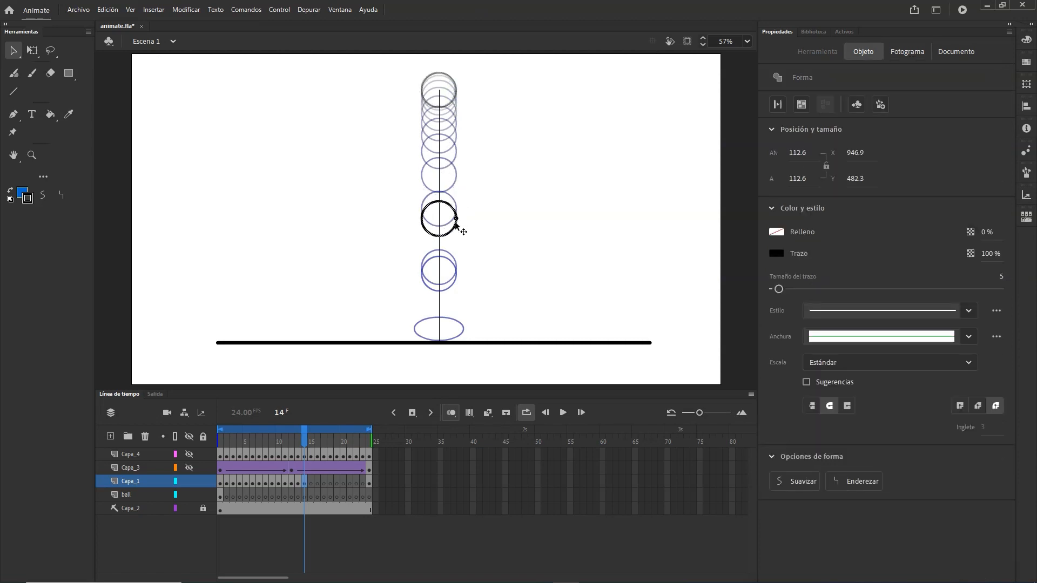
- Paste the ball in place on frames 15 and 16 of Capa_1, lowering it to about Y 356 and Y 280 respectively
click(309, 481)
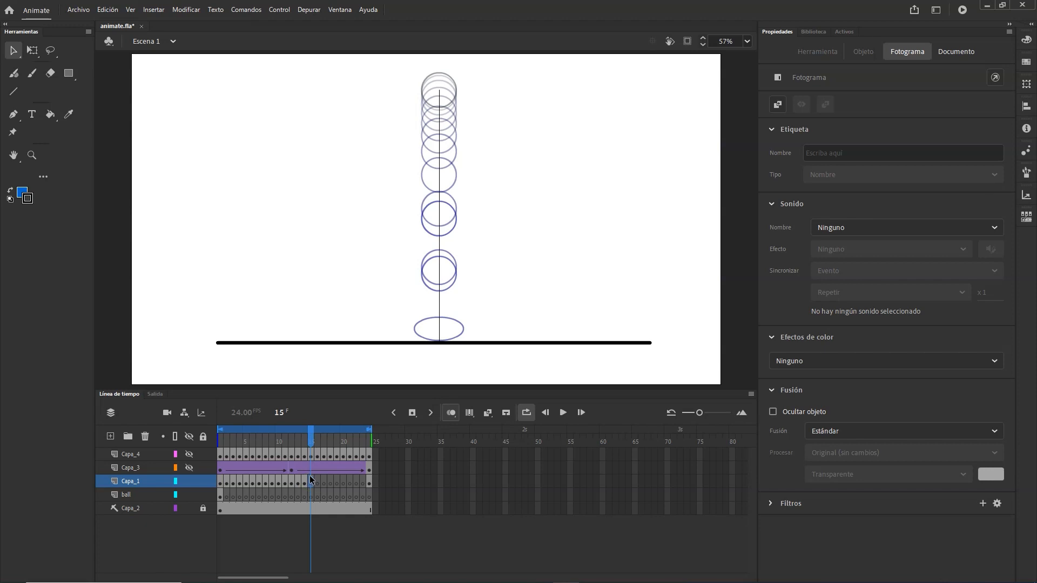
key(ctrl+shift+v)
drag(457, 107, 455, 184)
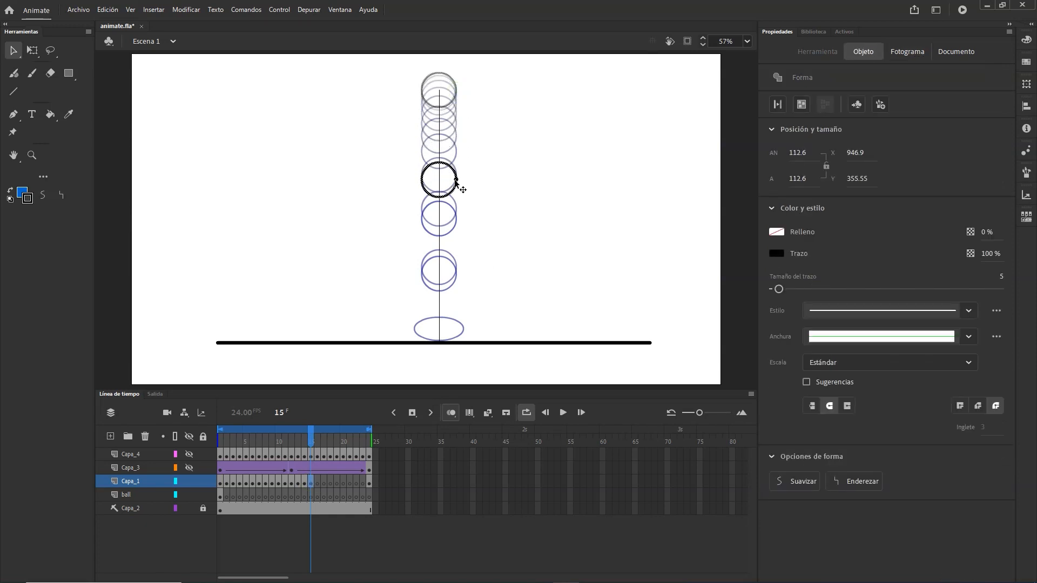
click(316, 481)
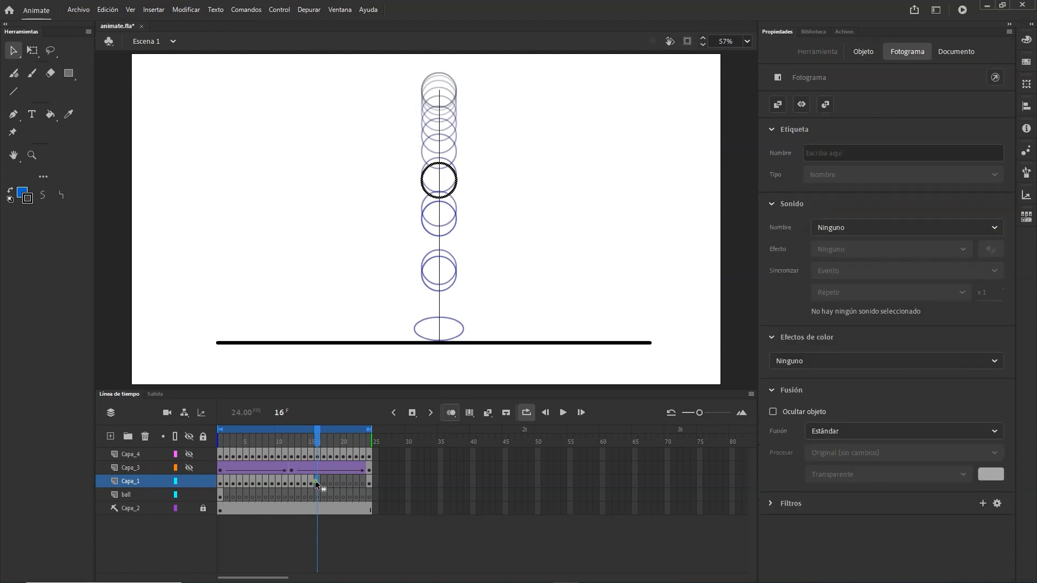
key(ctrl+shift+v)
drag(458, 86, 456, 151)
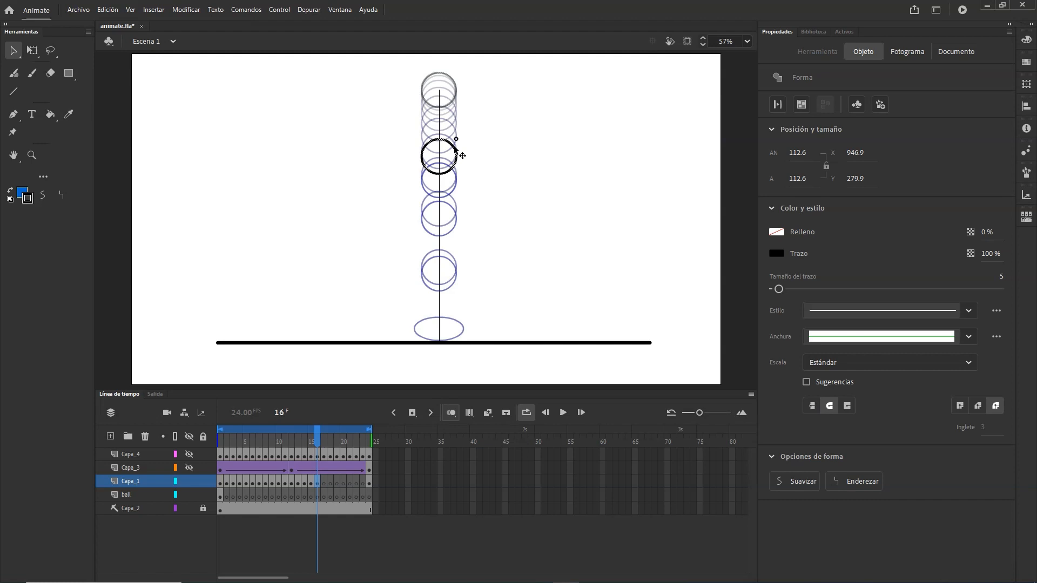
- Paste the ball in place on frames 17 and 18 of Capa_1, lowering it to about Y 227 and Y 188 respectively
click(325, 483)
key(ctrl+shift+v)
drag(457, 87, 456, 137)
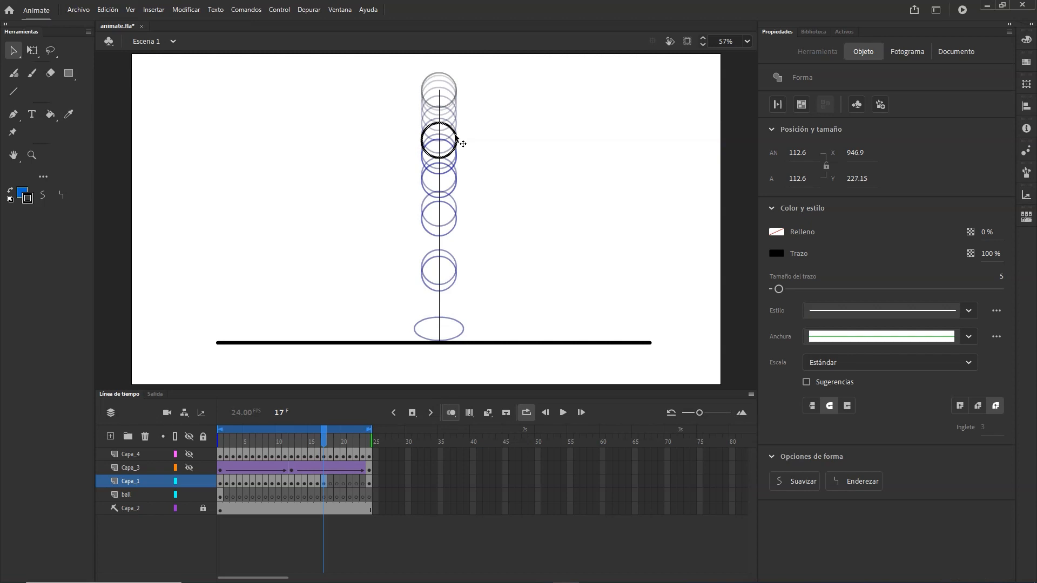
click(330, 483)
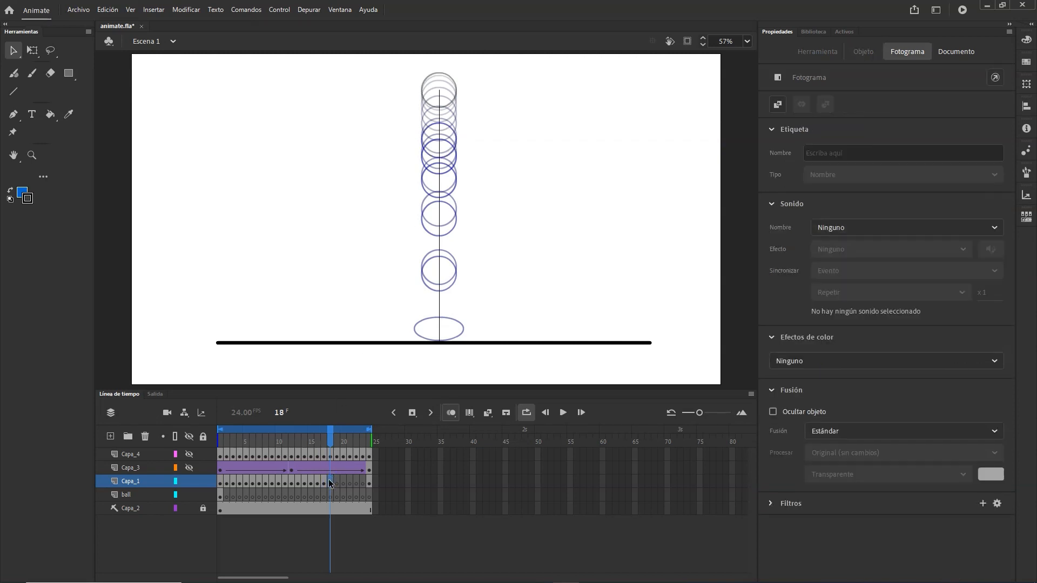
key(ctrl+shift+v)
drag(457, 86, 456, 124)
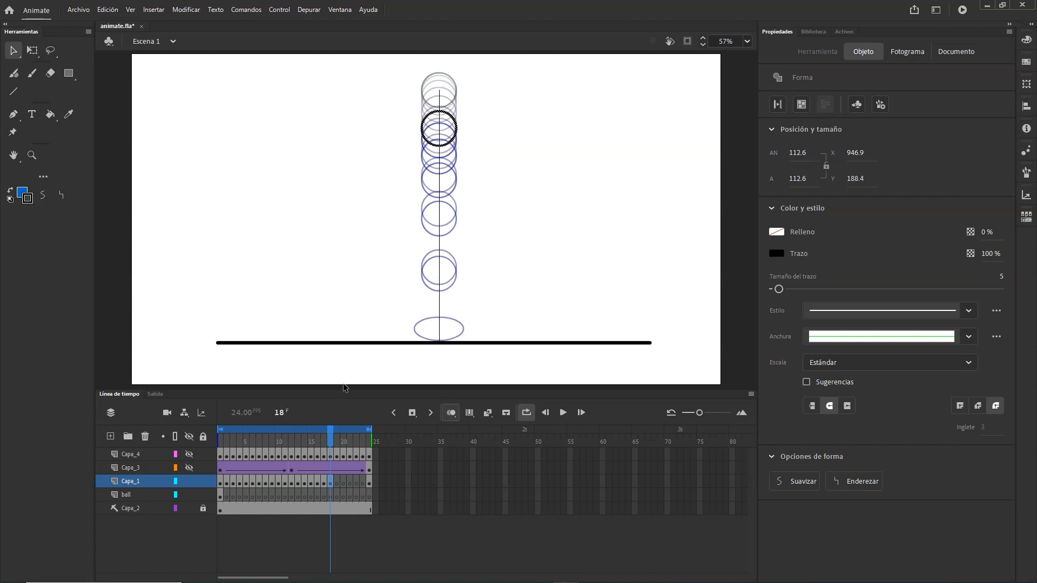
- Paste the ball in place on frames 19 and 20 of Capa_1, lowering it to about Y 155 and Y 130 respectively
click(337, 483)
key(ctrl+shift+v)
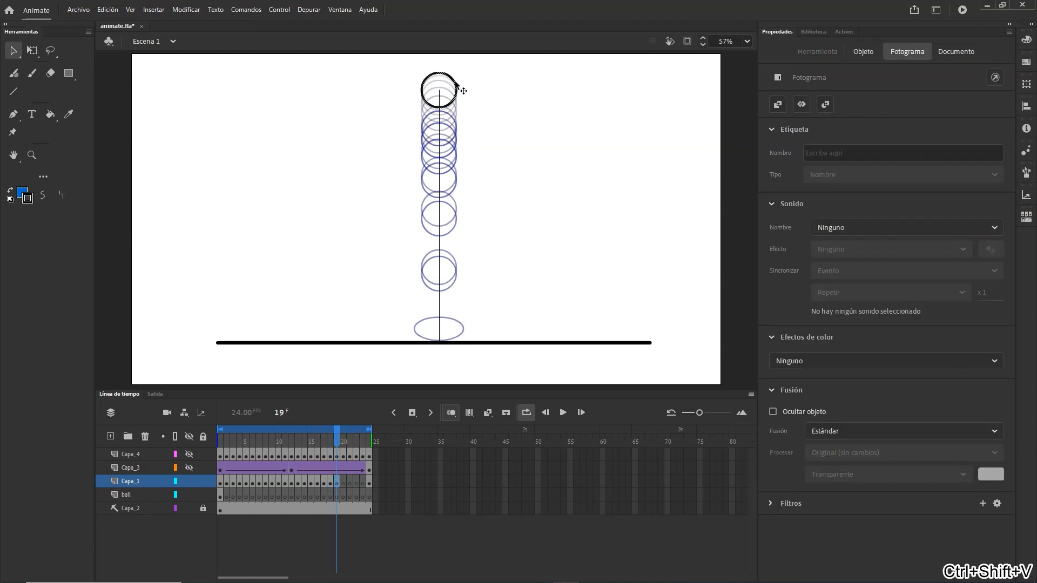
drag(455, 86, 454, 115)
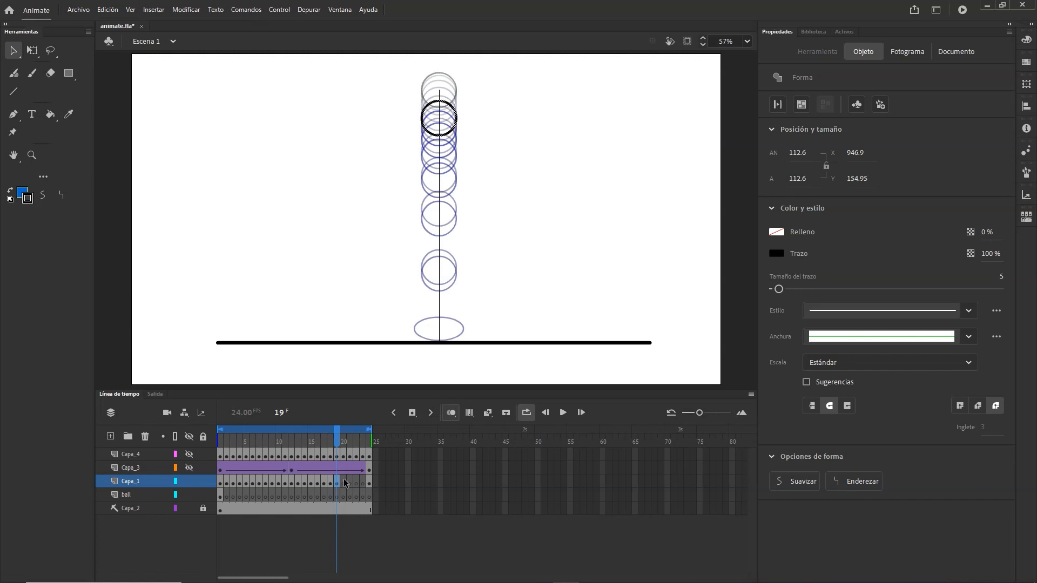
click(345, 482)
key(ctrl+shift+v)
drag(457, 84, 455, 106)
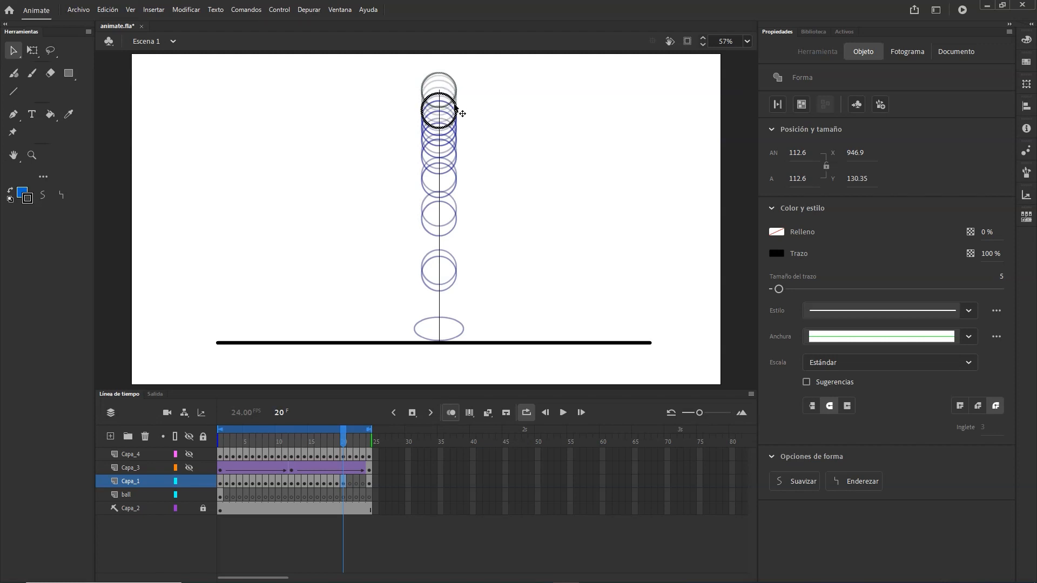
drag(455, 106, 454, 105)
drag(454, 103, 455, 112)
- Paste the ball in place on frames 21 and 22 of Capa_1, lowering it to about Y 107 on frame 21 and slightly less on frame 22
click(350, 483)
key(ctrl+shift+v)
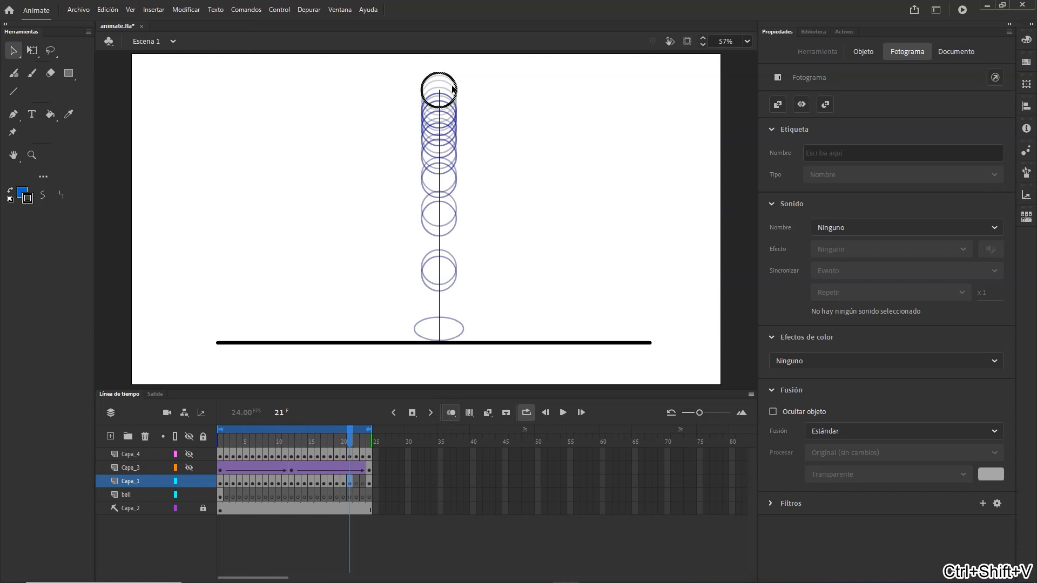
drag(453, 90, 457, 99)
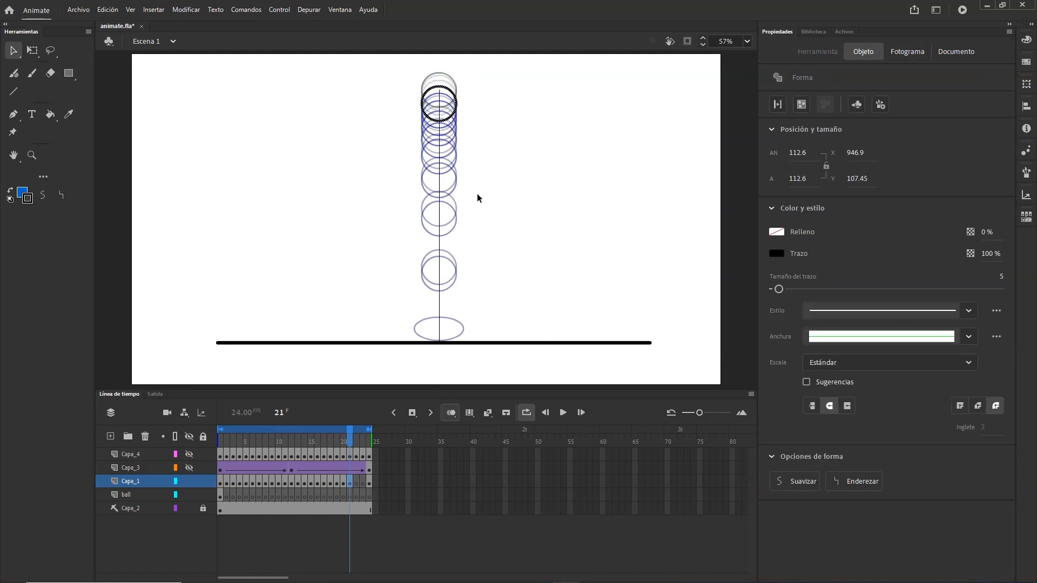
click(355, 484)
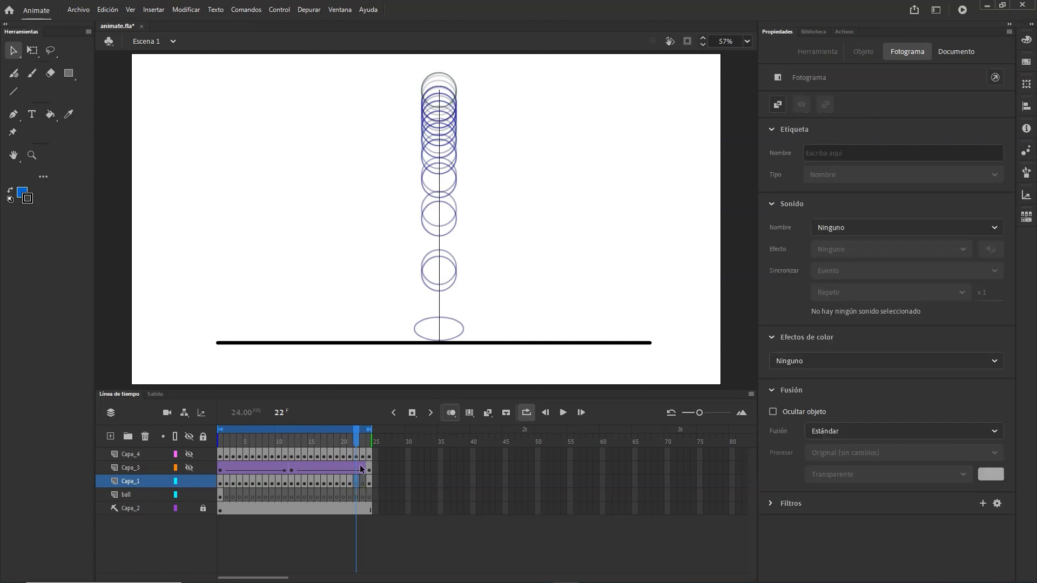
key(ctrl+shift+v)
drag(453, 80, 454, 87)
- Paste the ball in place on frame 23 of Capa_1 and nudge it slightly below its starting height
click(362, 482)
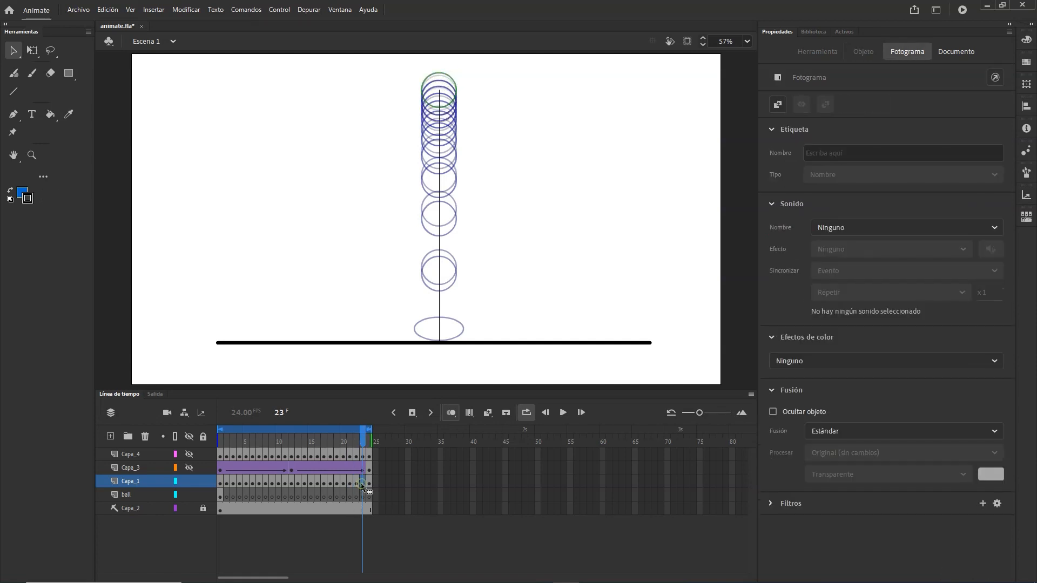
key(ctrl+shift+v)
key(Down)
key(Down)
key(Down)
key(Down)
key(Down)
key(Down)
key(Down)
key(Down)
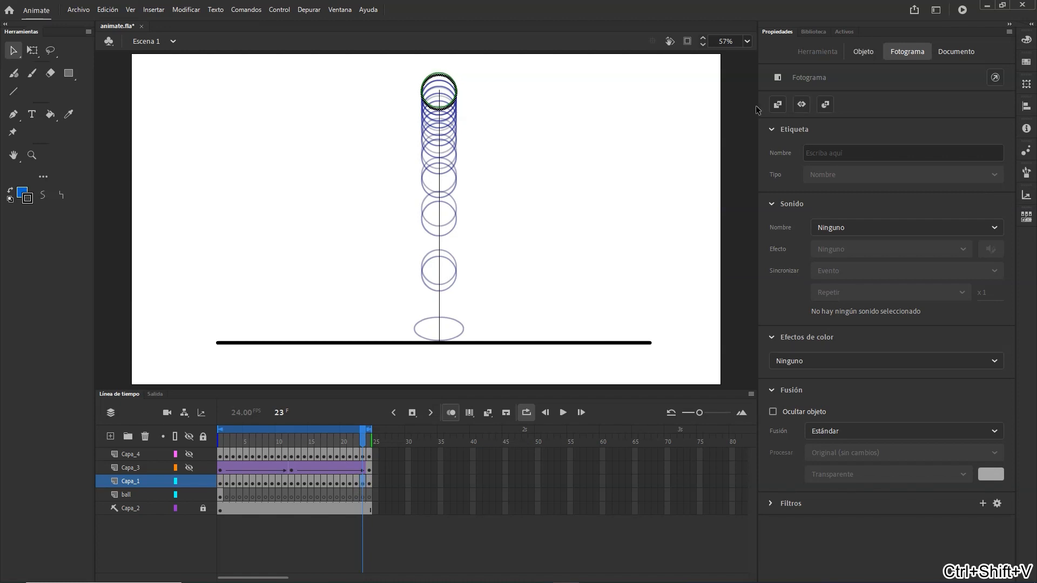
- Play back the squashing ball on its own and alongside the other two balls with Capa_3 and Capa_4 shown
click(562, 413)
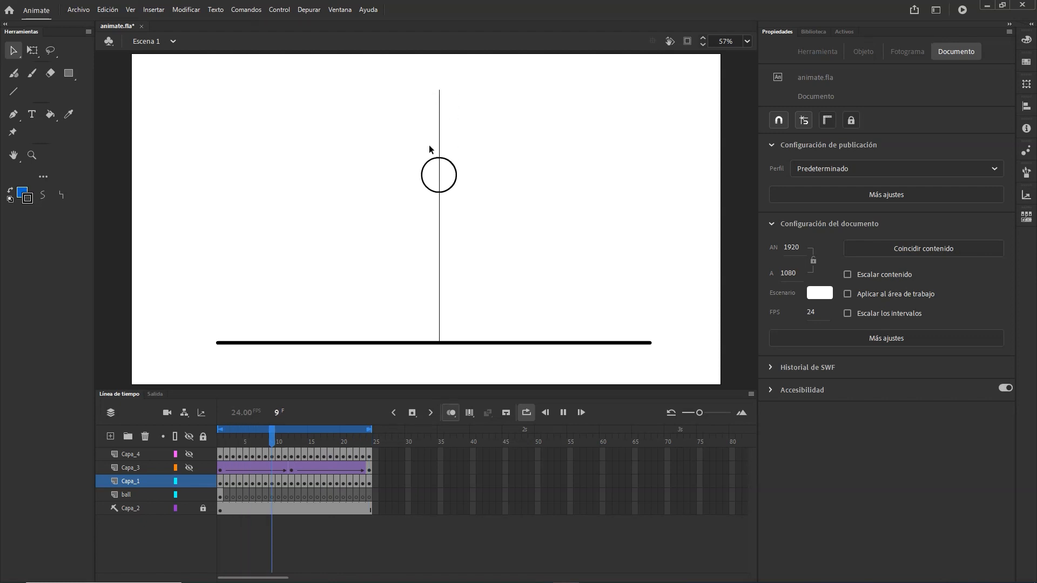
click(563, 413)
click(192, 468)
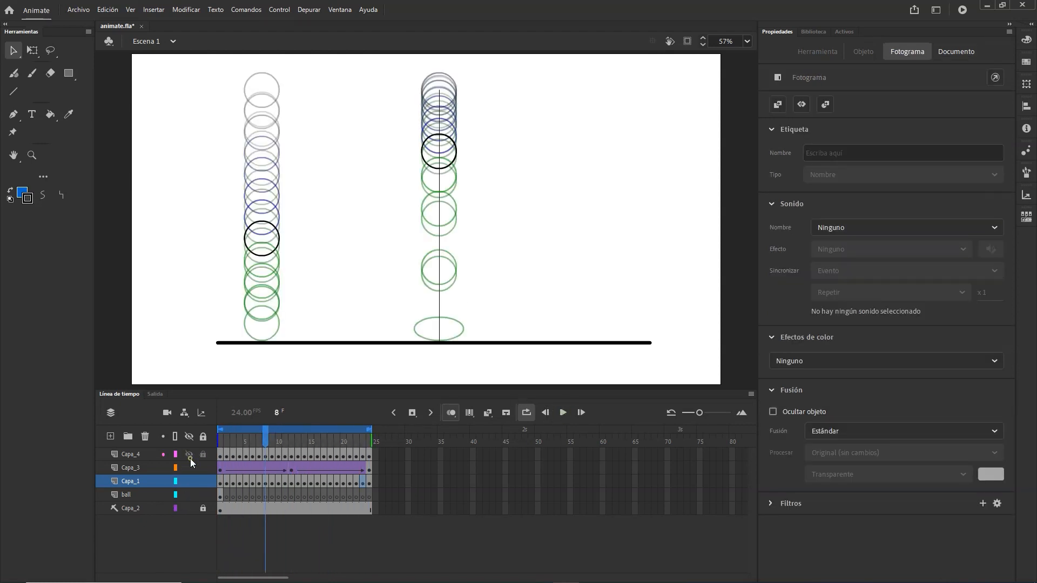
click(190, 457)
click(562, 413)
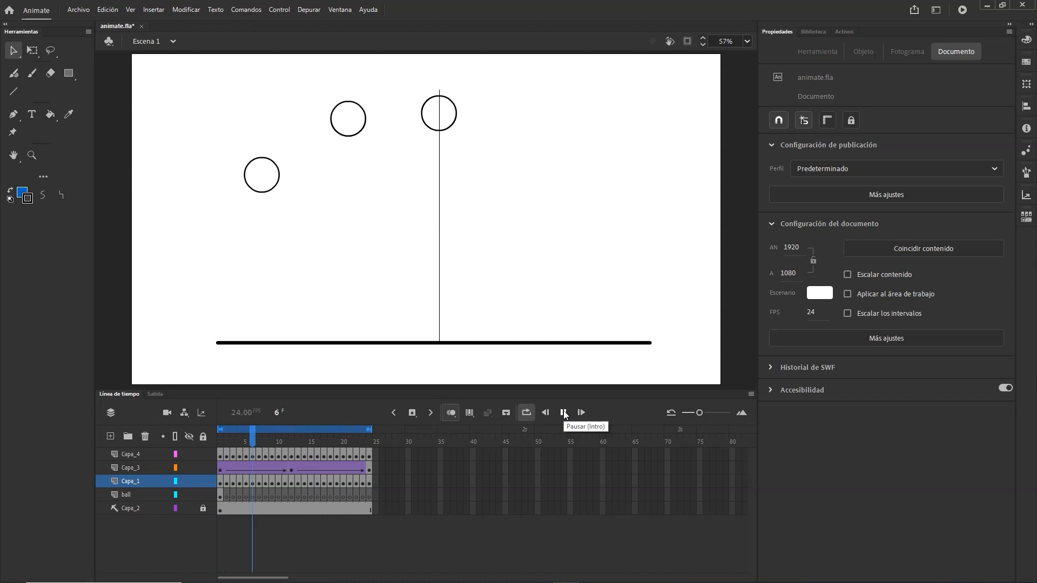
click(564, 414)
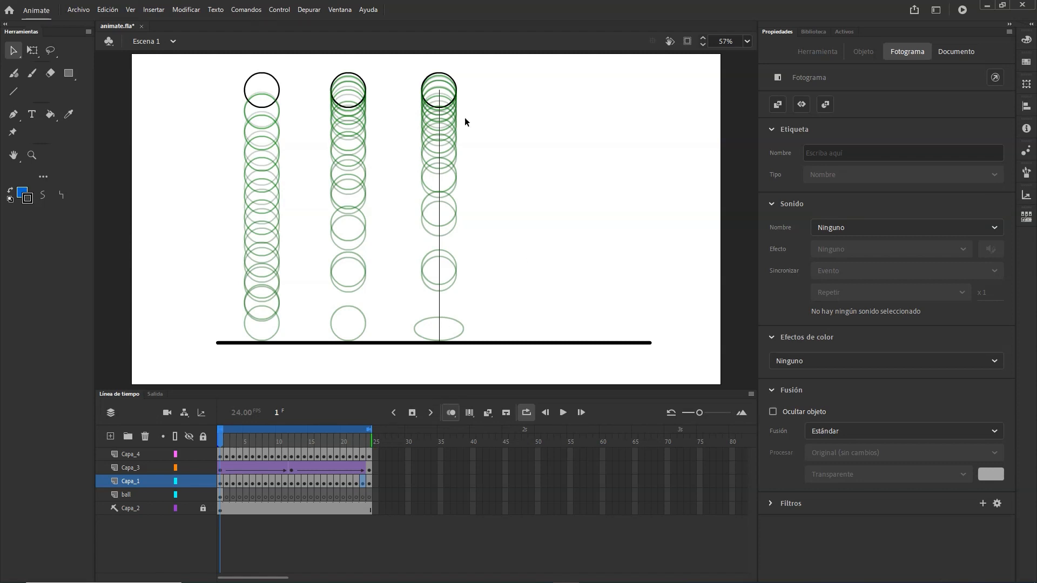
- Duplicate the Capa_1 layer with all its frames
right_click(140, 480)
click(197, 297)
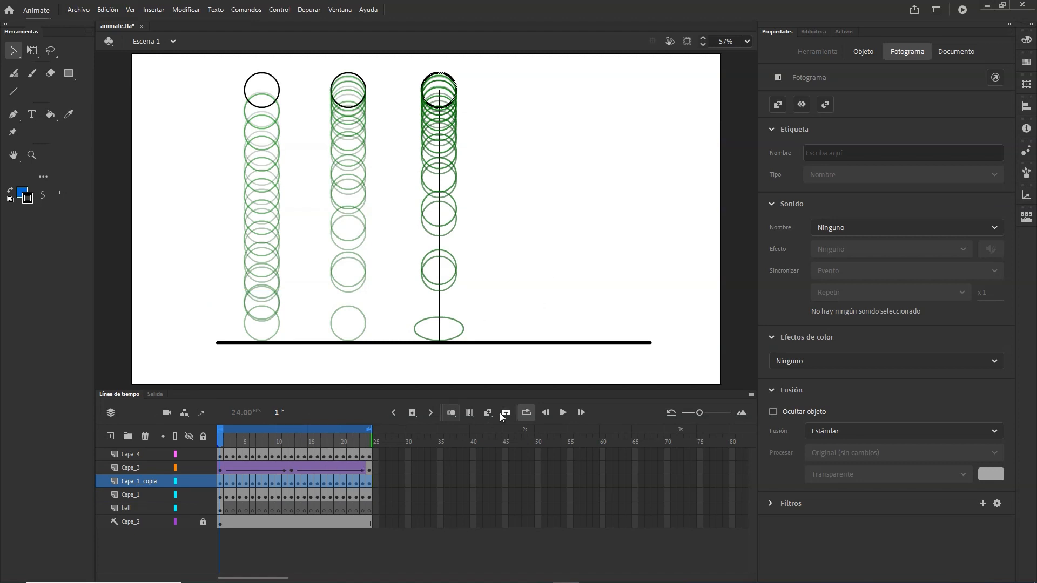
- Move the balls on all 24 frames of Capa_1_copia together to the right of the original squashing ball, at about X 1228
click(469, 413)
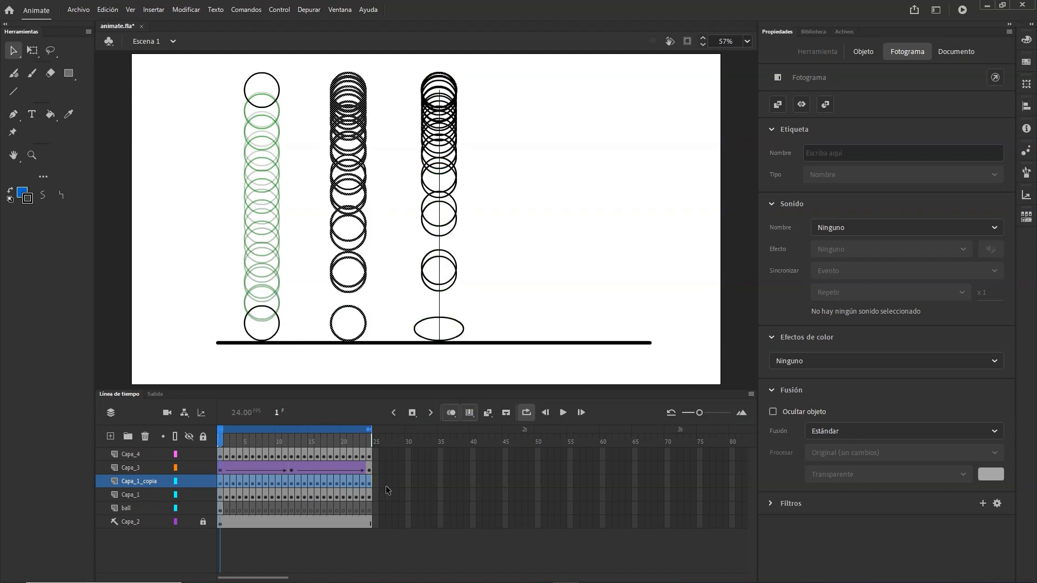
click(388, 481)
click(369, 481)
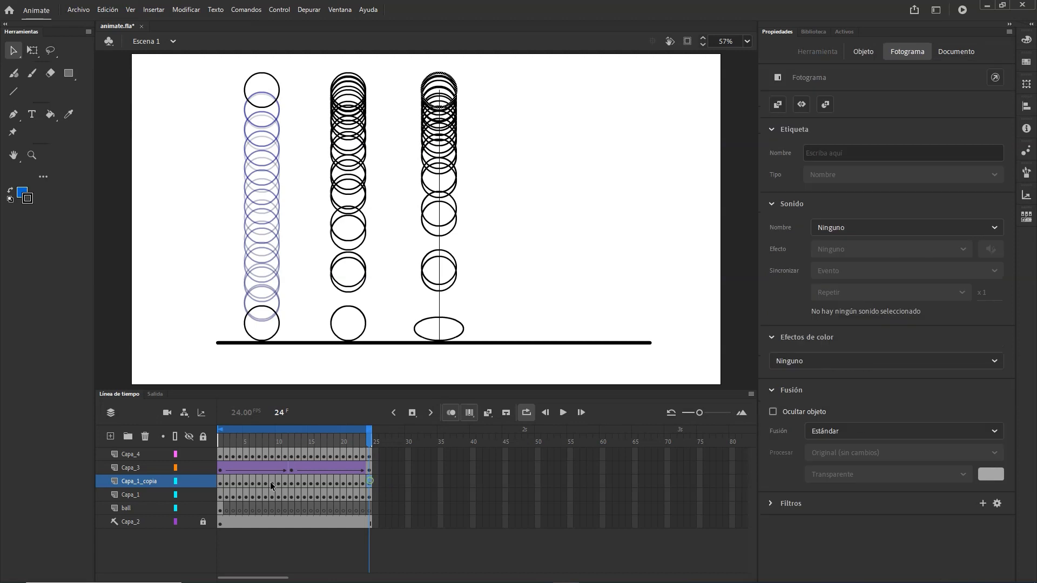
shift+click(219, 481)
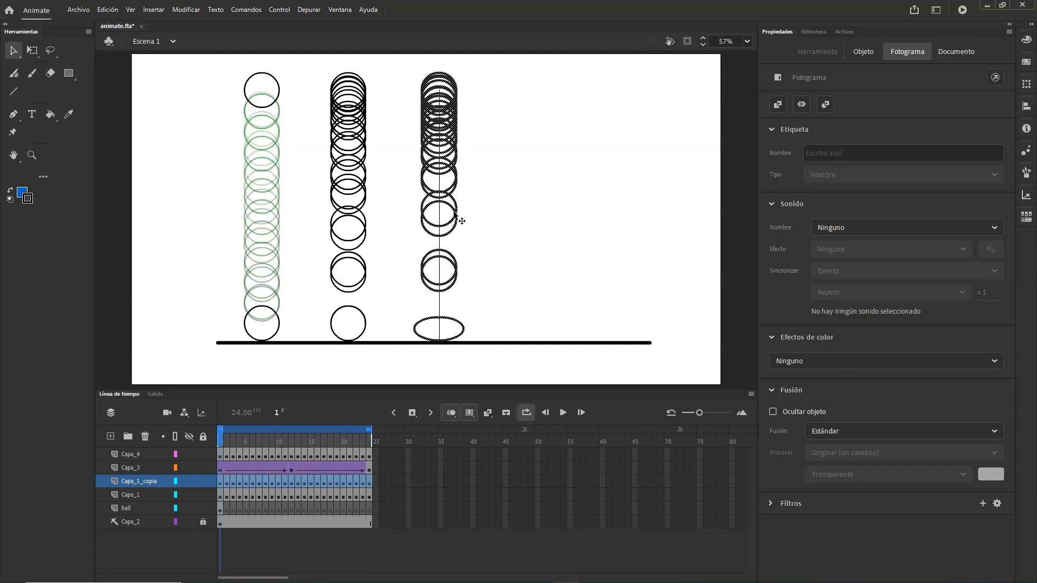
drag(457, 202, 544, 195)
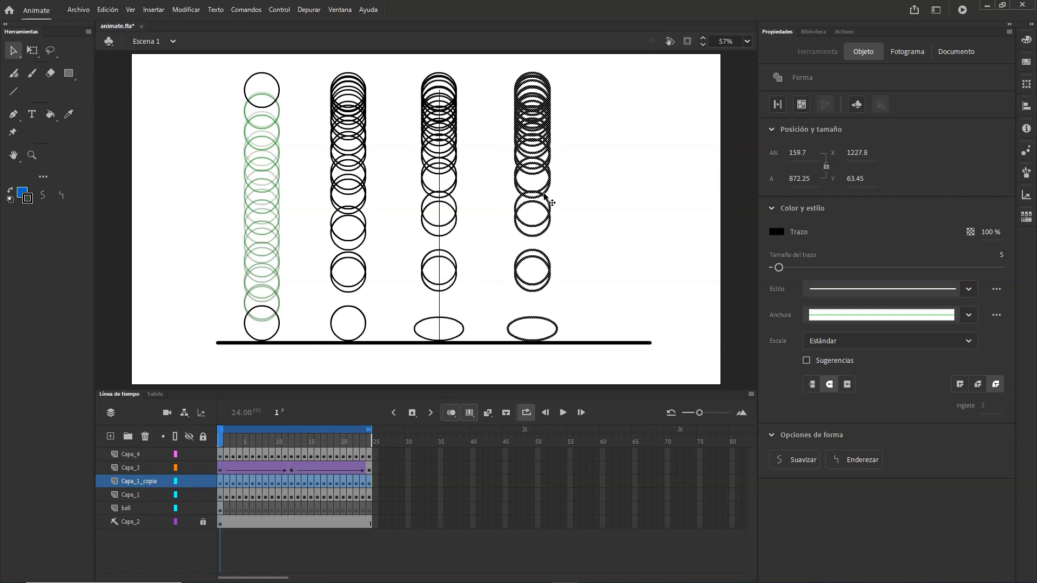
click(580, 282)
click(469, 412)
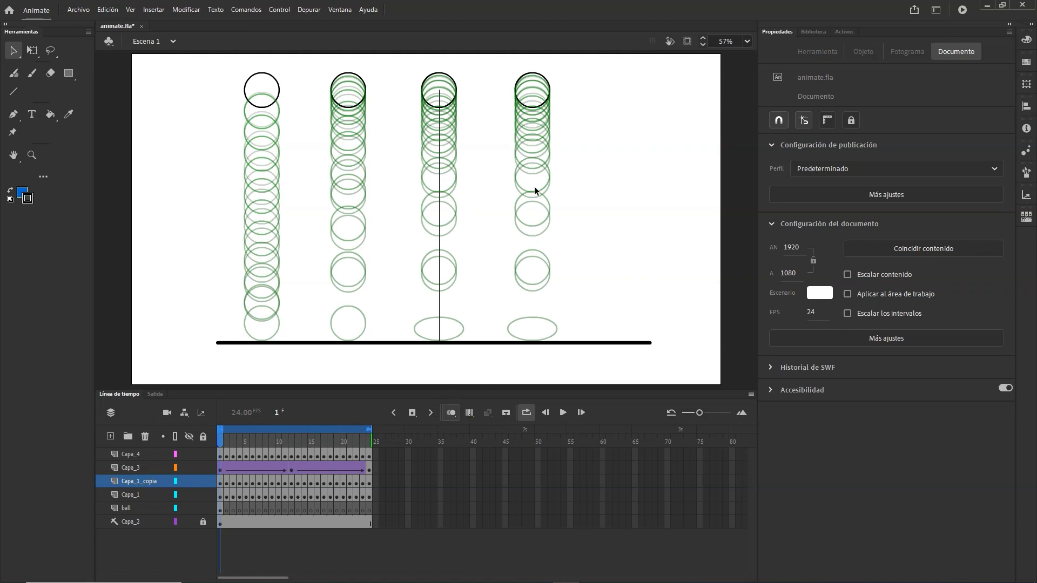
- Lock Capa_1 and lower the ball on frame 11 of Capa_1_copia to about Y 813, just above the ground line
click(291, 440)
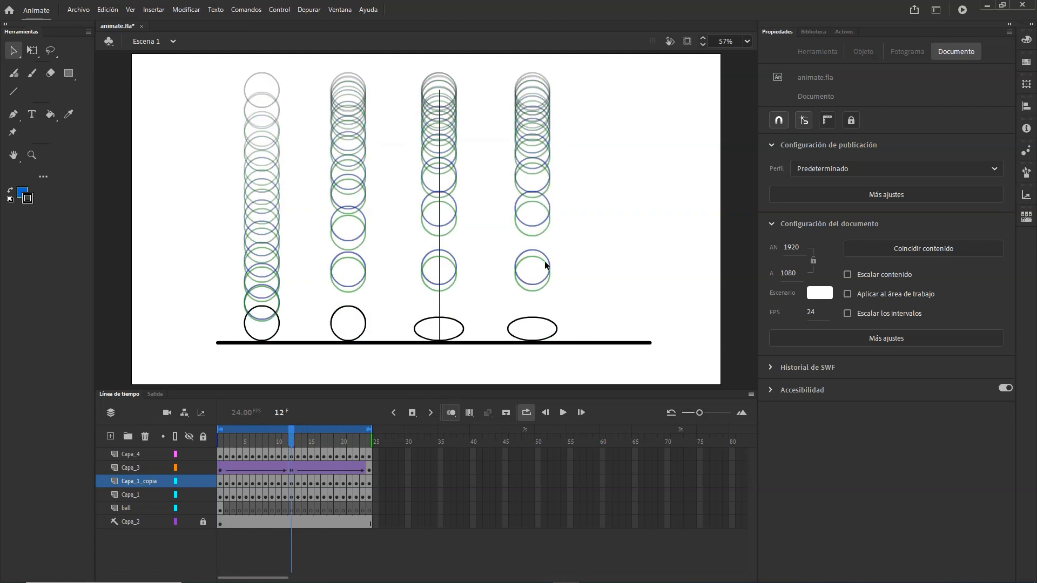
click(286, 496)
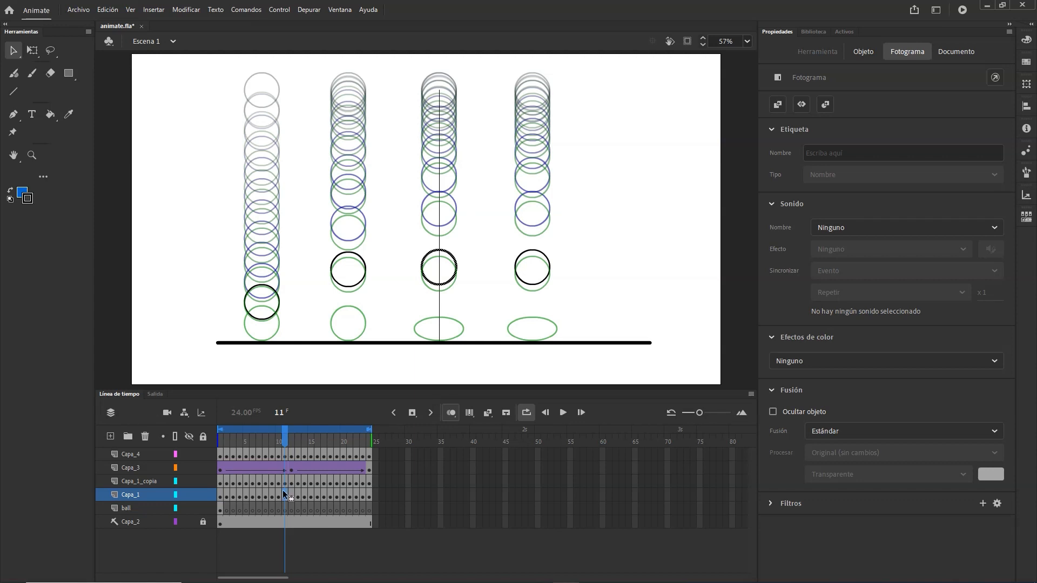
click(284, 482)
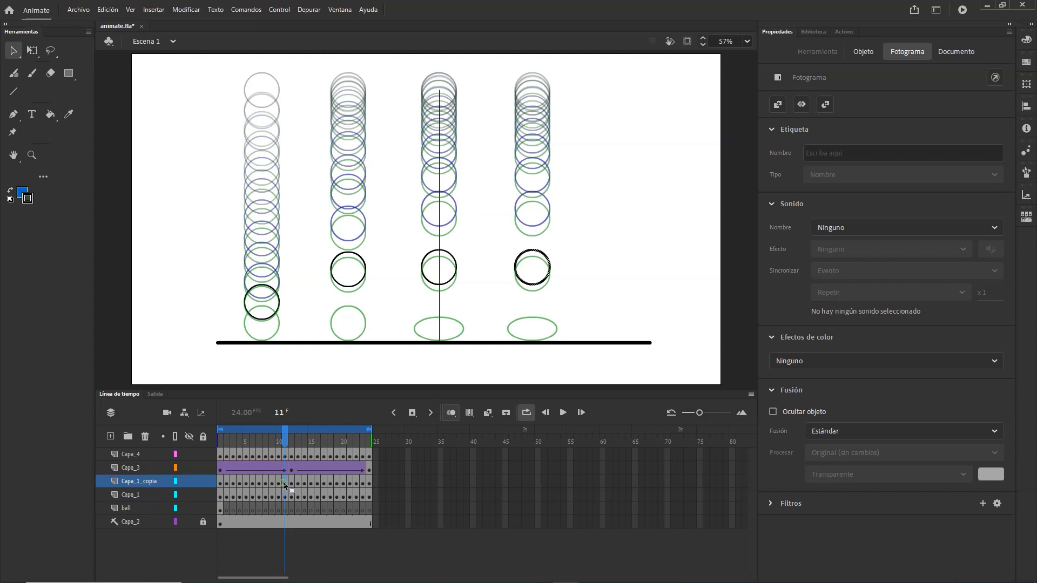
click(203, 496)
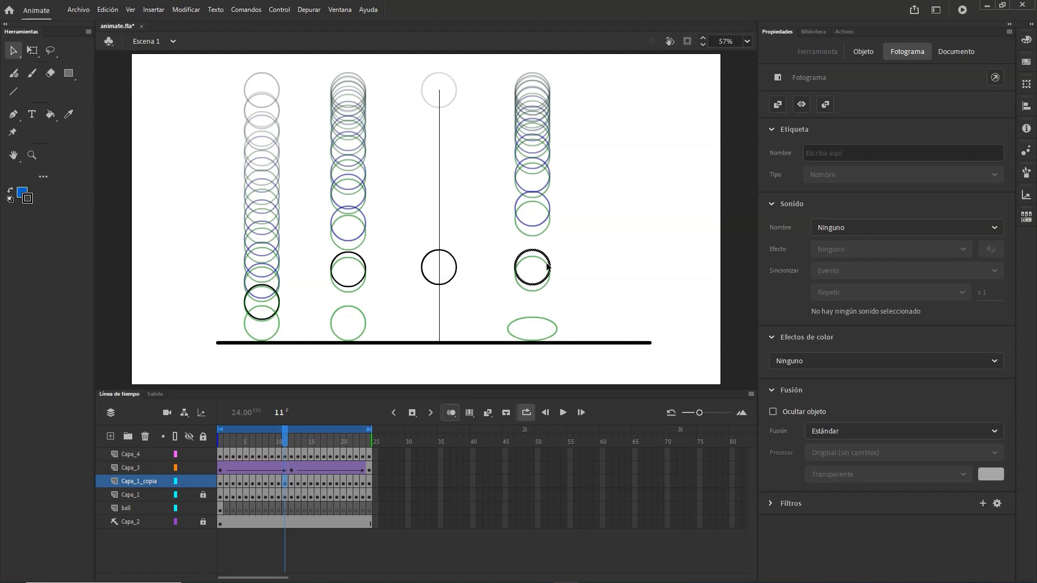
drag(548, 260, 550, 317)
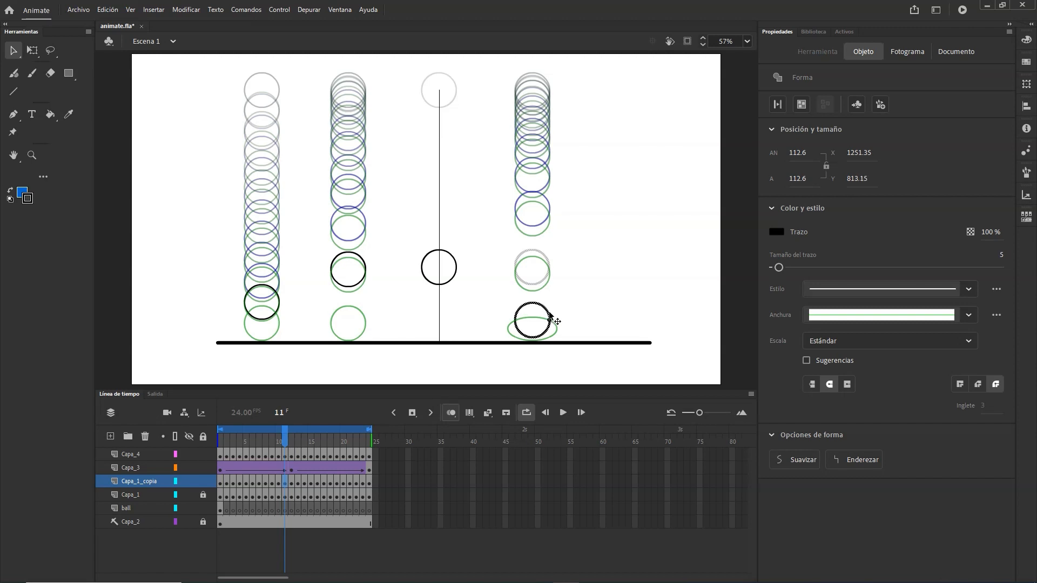
- Lower the Capa_1_copia ball to about Y 595 on frame 10 and about Y 412 on frame 9, checking the spacing
click(278, 485)
drag(550, 206, 548, 250)
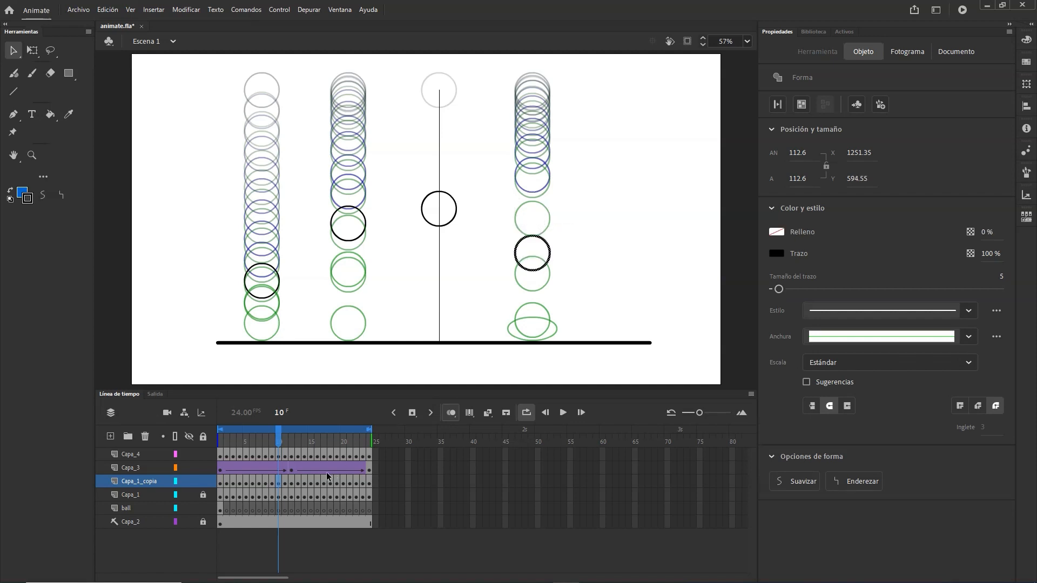
click(272, 483)
drag(548, 170, 548, 191)
click(450, 418)
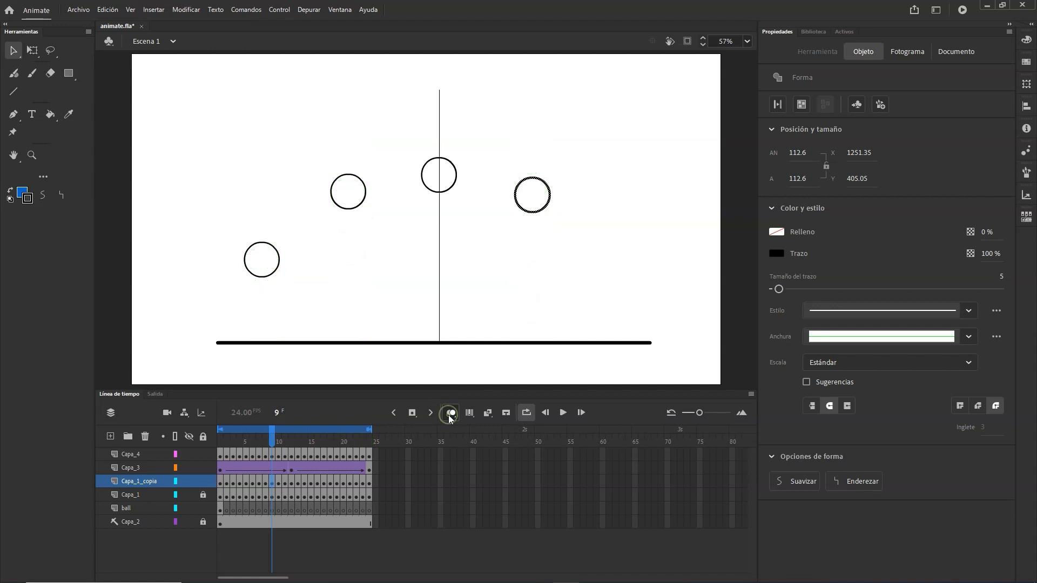
click(450, 413)
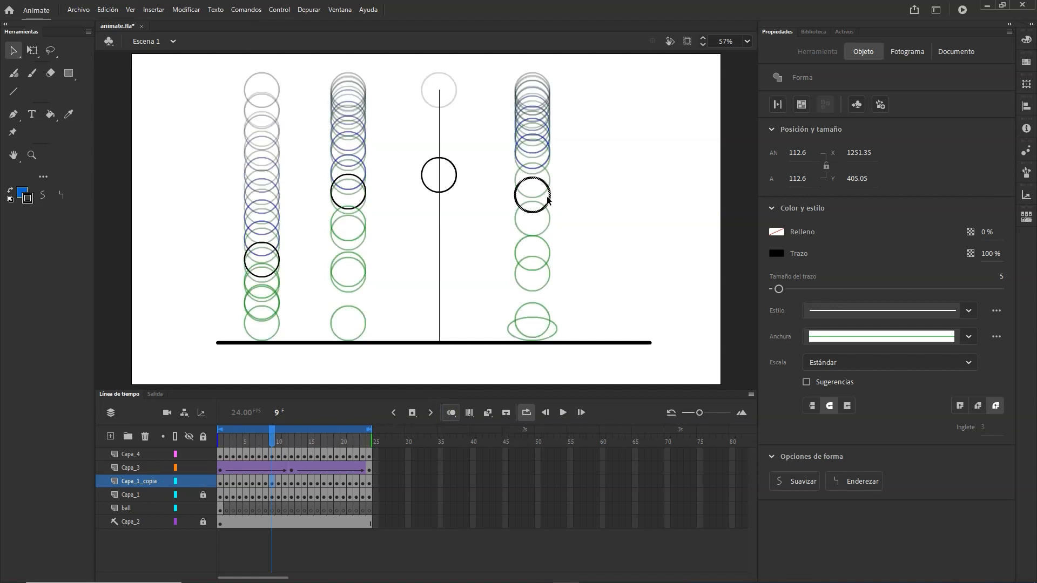
key(Down)
key(Down)
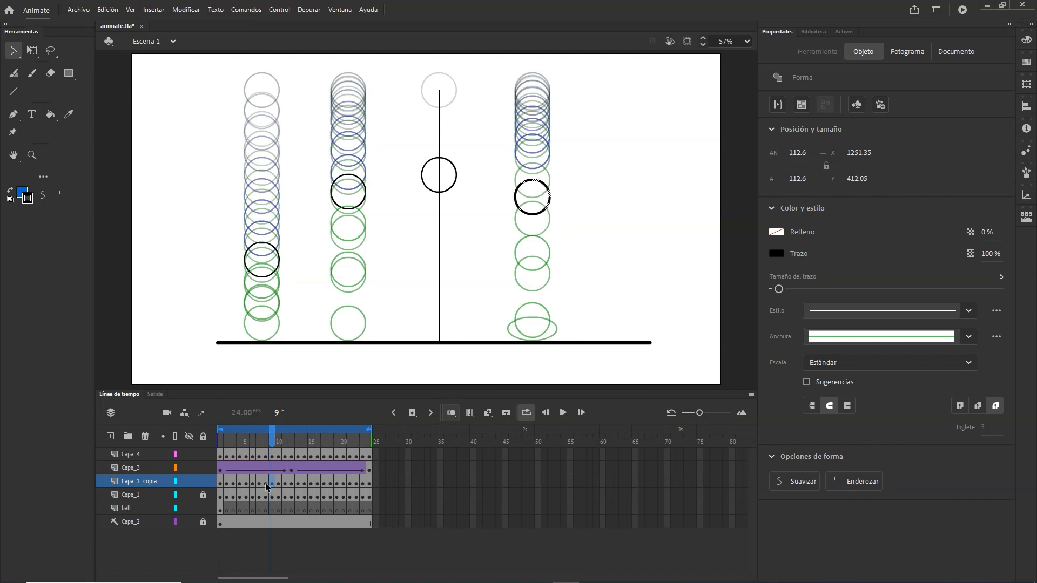
- Nudge the Capa_1_copia ball down by progressively smaller amounts on frames 8, 7 and 6
click(265, 483)
key(shift+Down)
key(shift+Down)
key(shift+Down)
key(shift+Down)
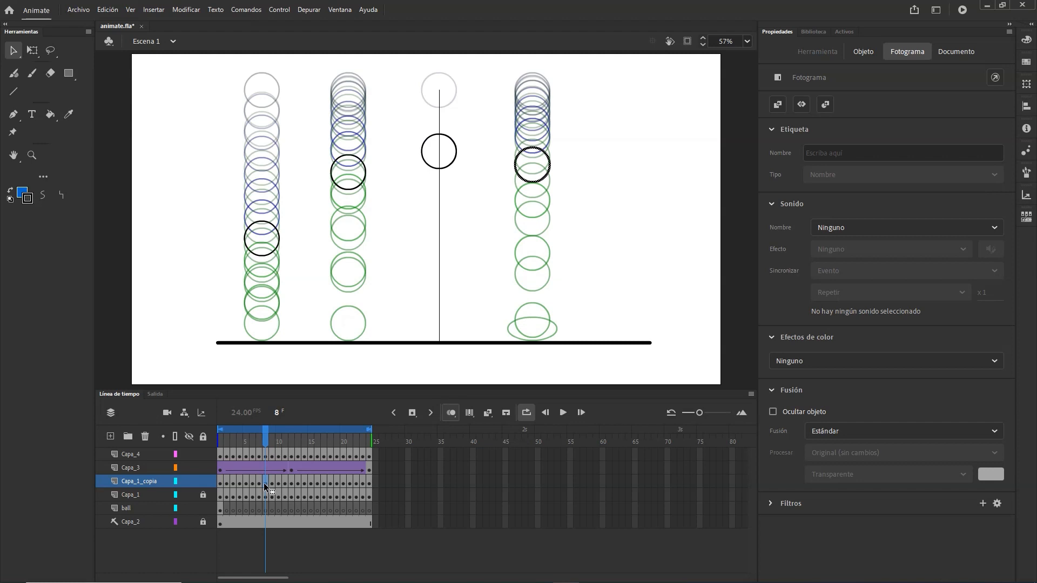
click(257, 482)
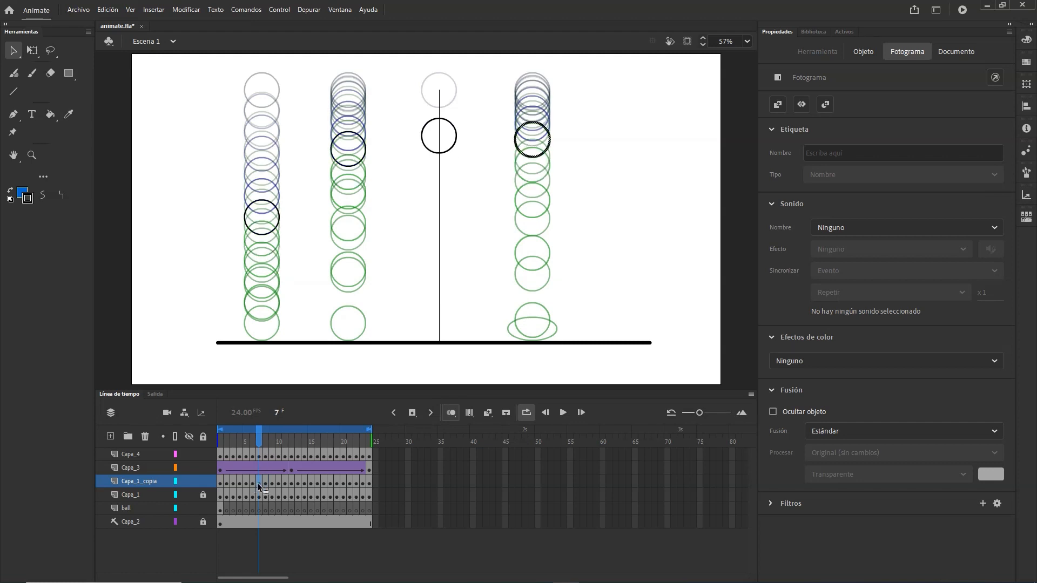
click(252, 483)
key(Down)
key(Down)
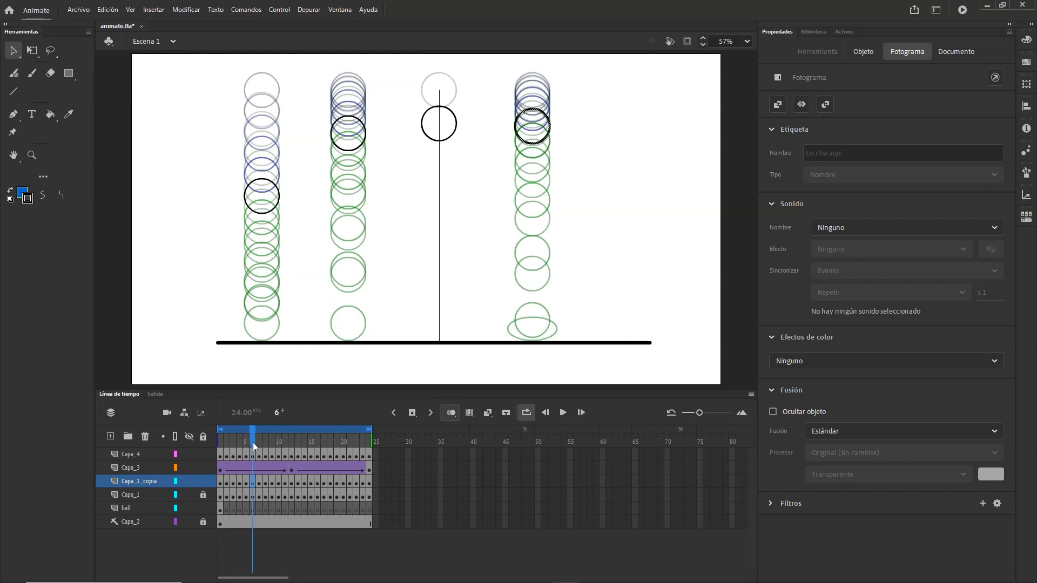
- Play back the animation from frame 1 to compare the adjusted copy with the other bouncing balls
drag(253, 442, 221, 442)
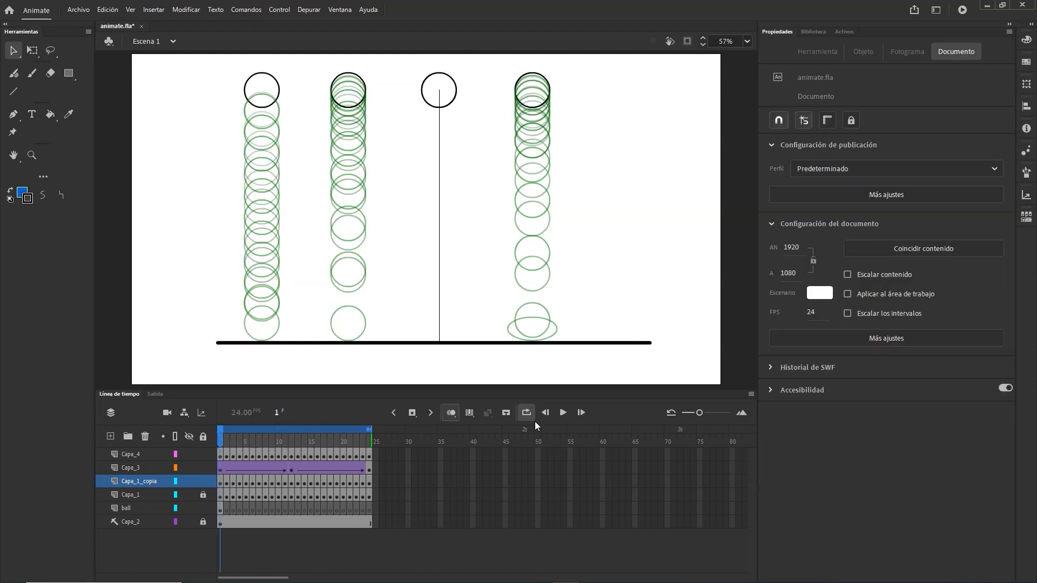
click(563, 413)
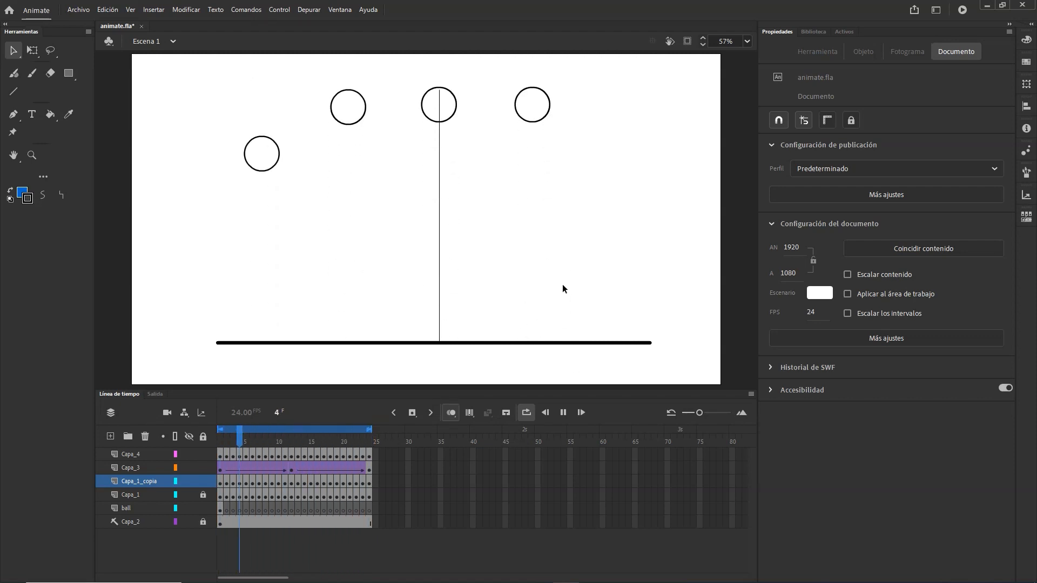
click(563, 413)
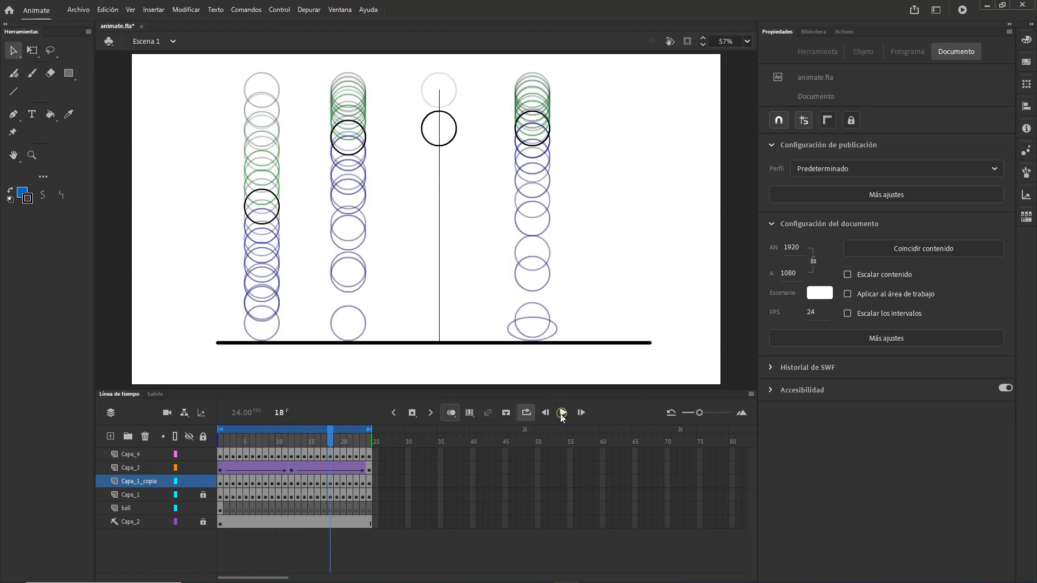
- Duplicate the Capa_1_copia layer and stretch the new layer's frame 13 ball into a vertical oval about 72 wide and 153 high
right_click(147, 482)
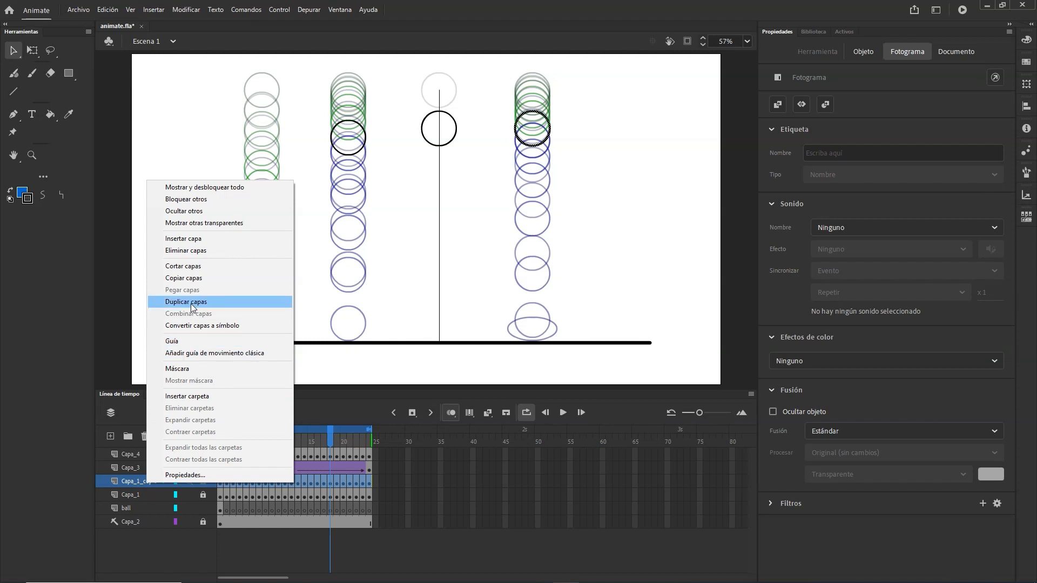
click(190, 302)
click(291, 440)
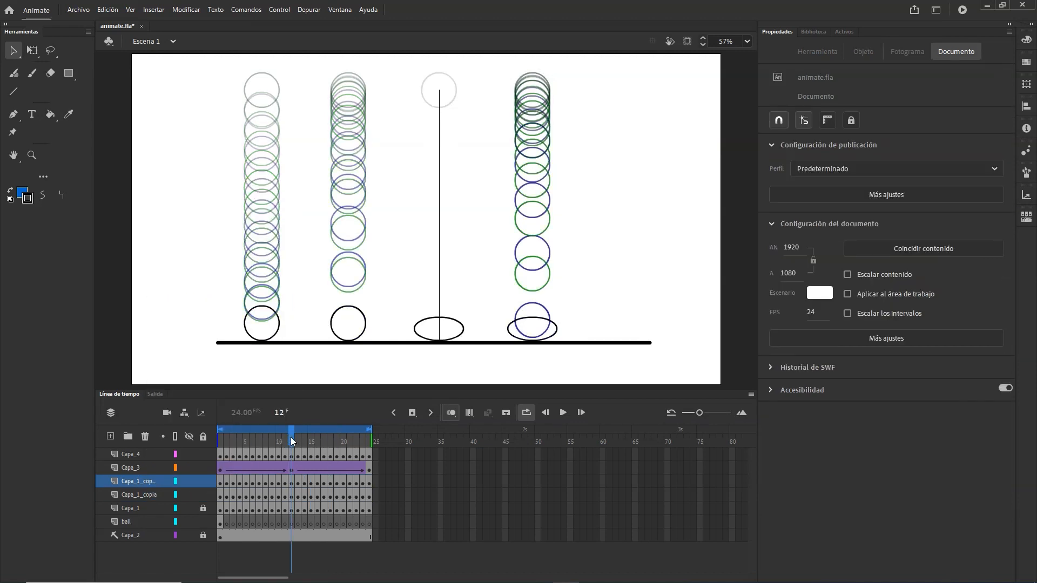
click(292, 482)
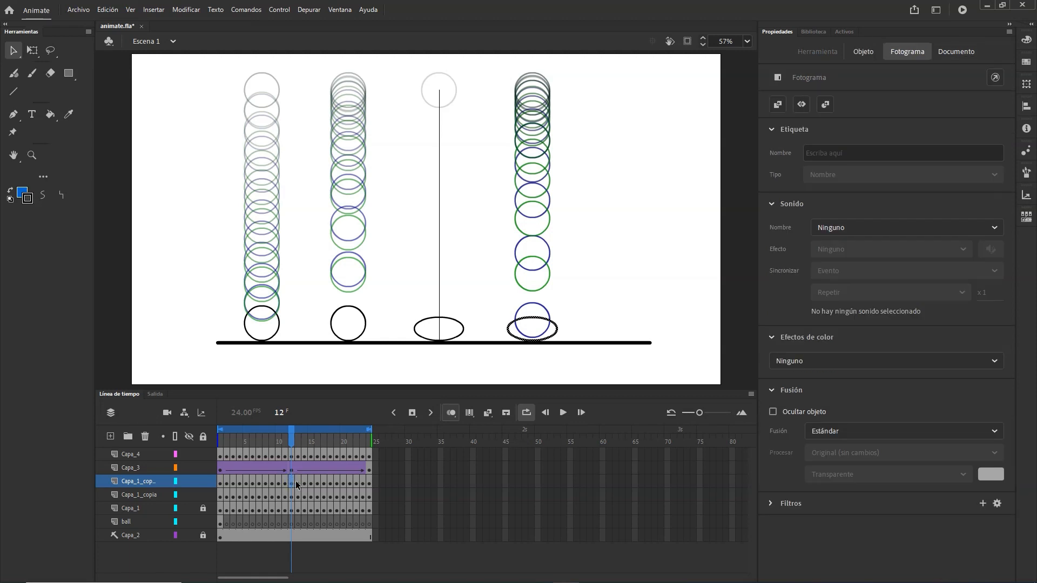
click(298, 483)
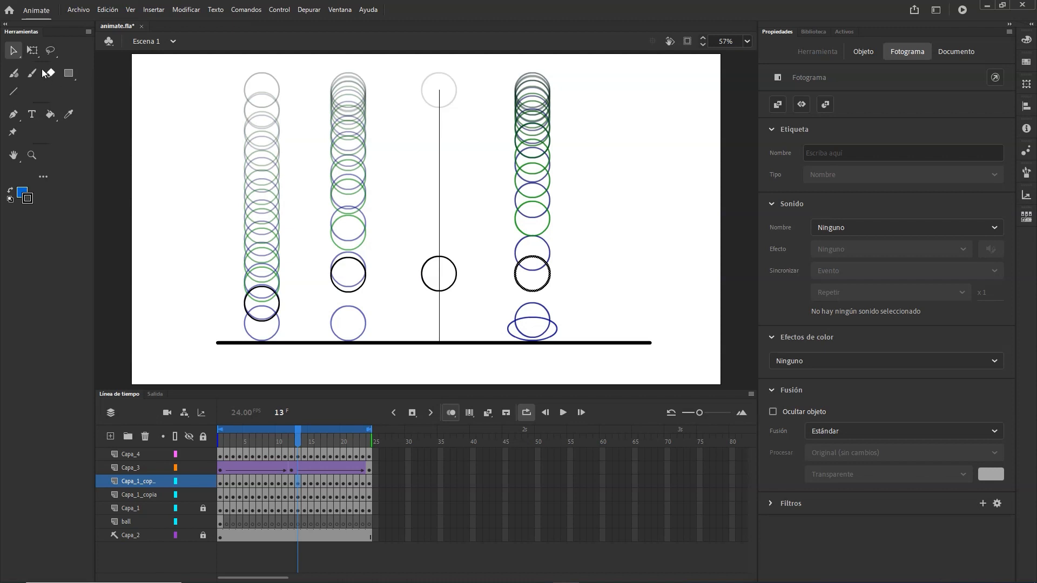
click(31, 50)
drag(533, 256, 545, 274)
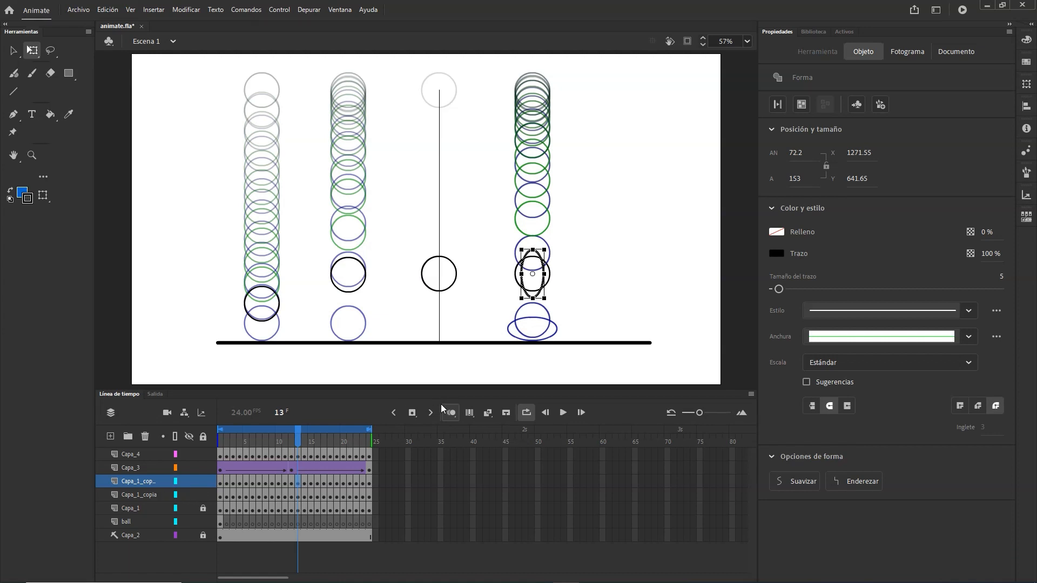
- Move the balls on all 24 frames of the new duplicate layer together to about X 1497, right of the Capa_1_copia ball
click(371, 483)
shift+click(219, 485)
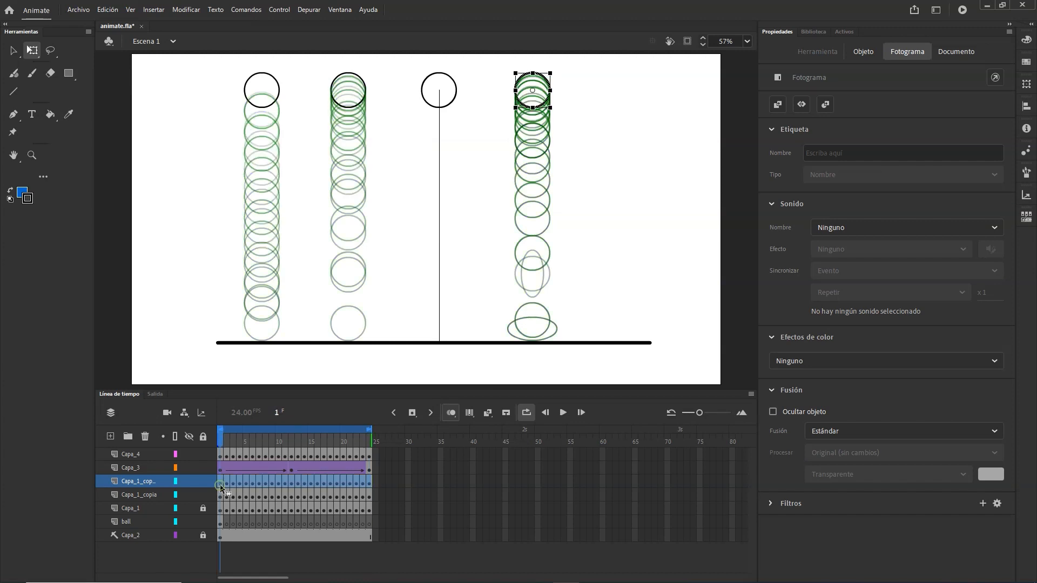
click(469, 413)
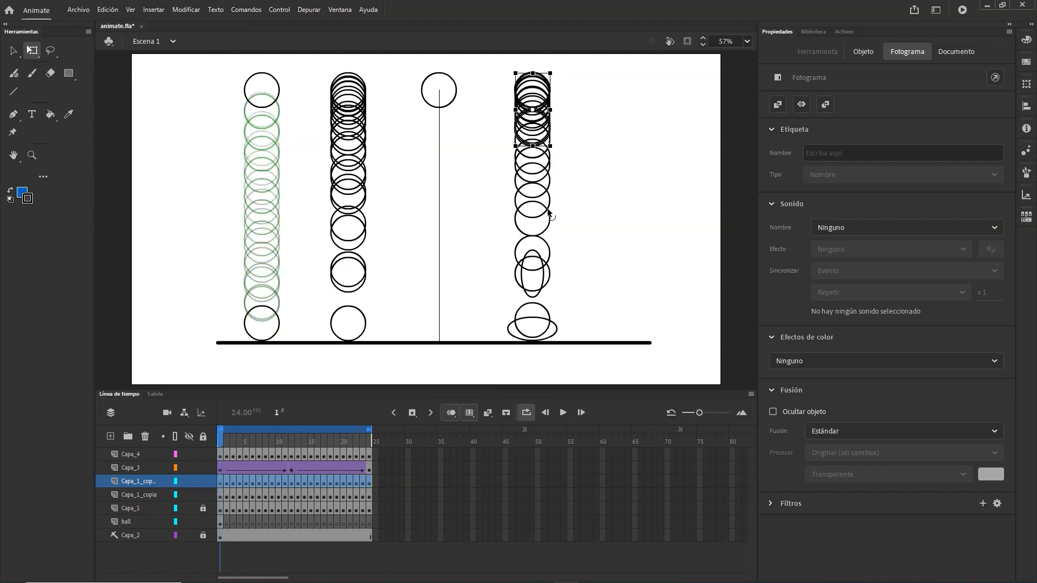
click(368, 482)
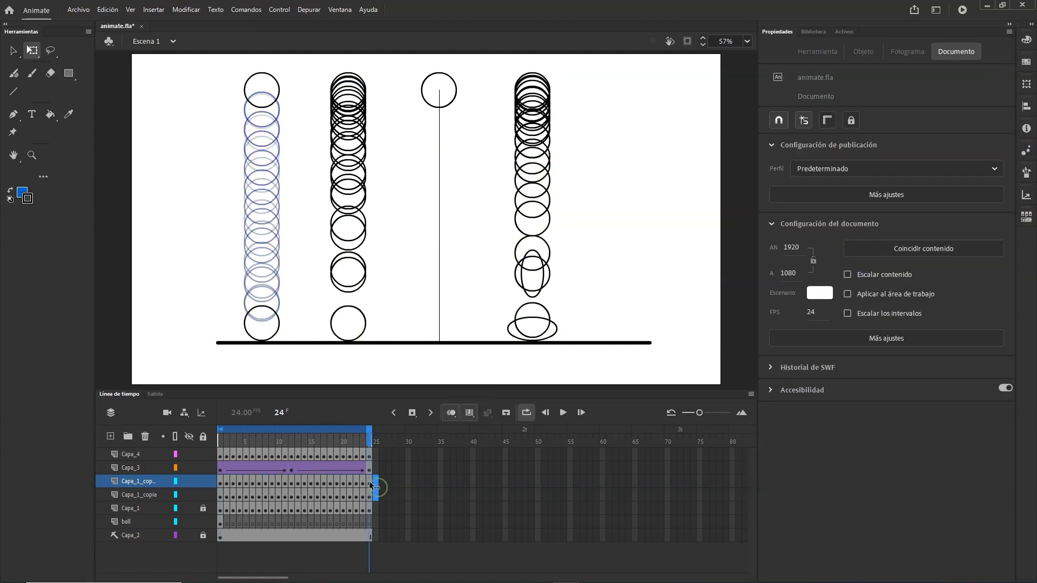
shift+click(219, 482)
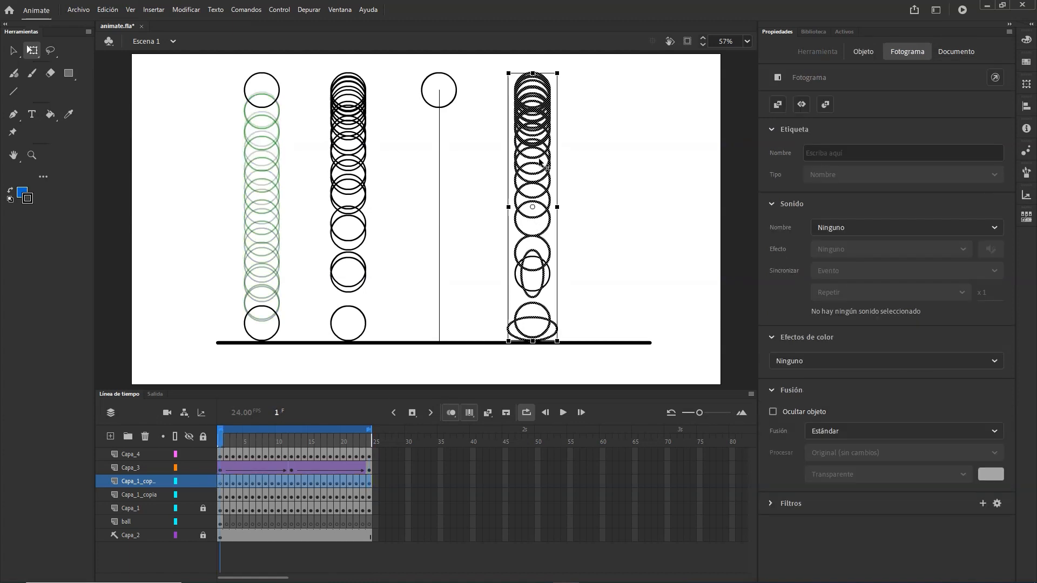
drag(557, 148, 639, 159)
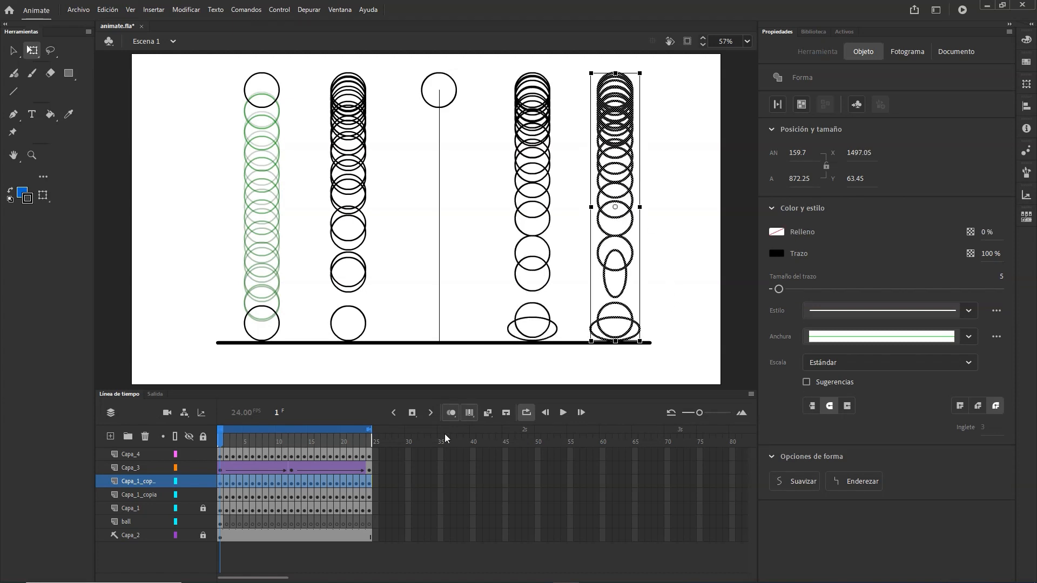
click(470, 414)
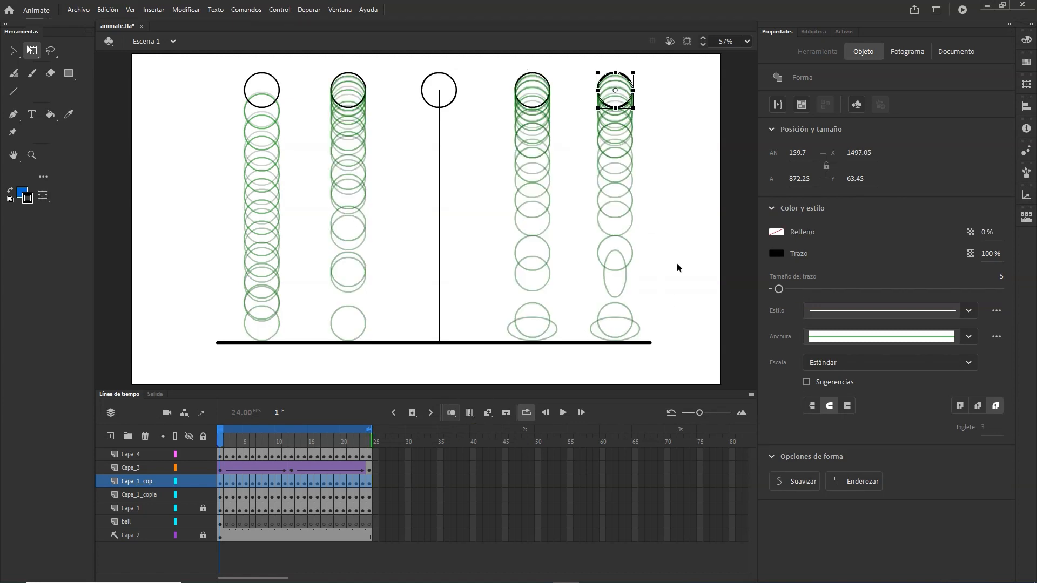
- On frame 13 of the new duplicate layer, lower the stretched ball to about Y 784 and widen it to about 95
click(298, 483)
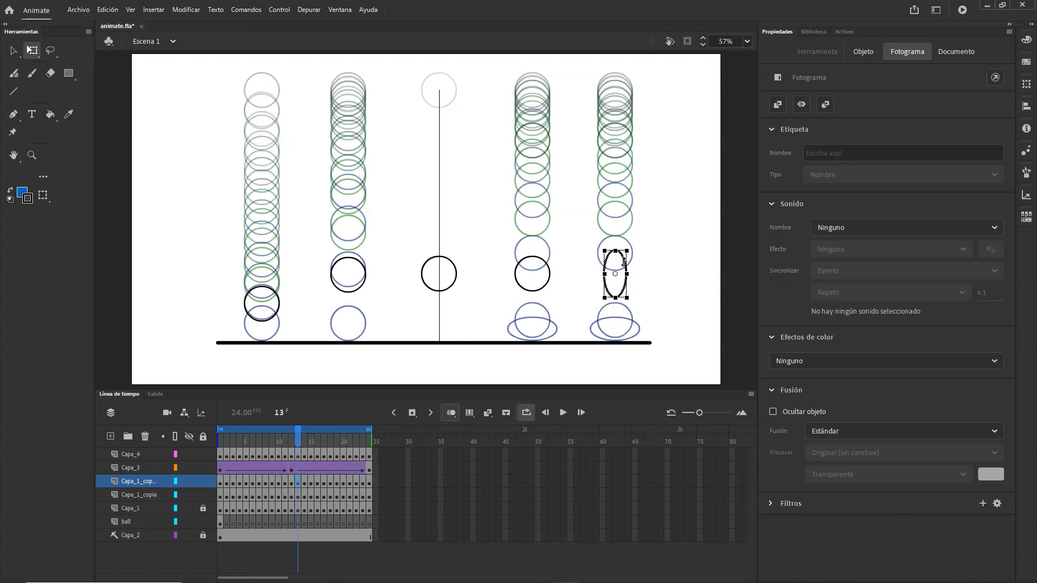
drag(623, 260, 625, 308)
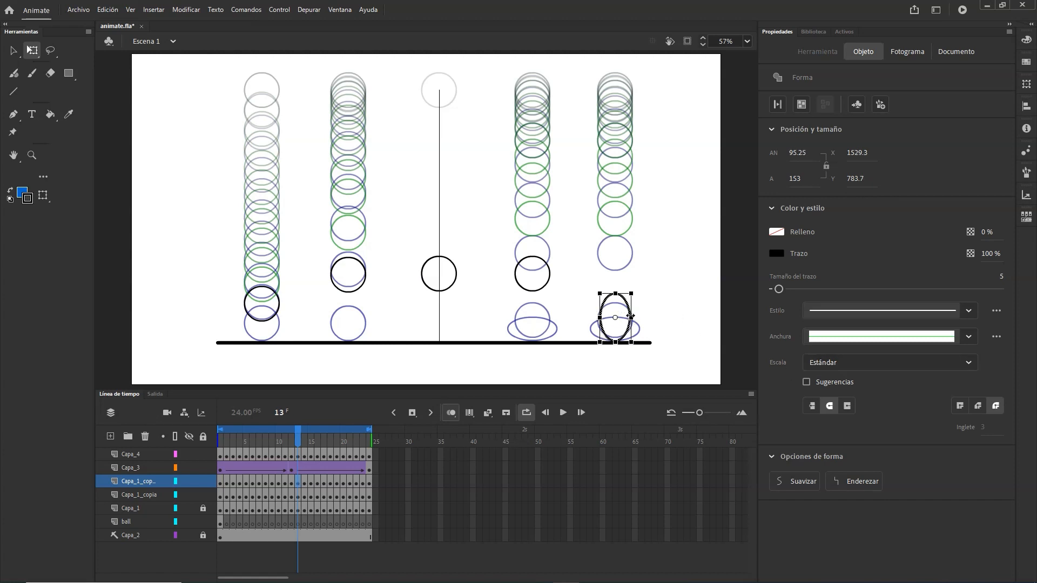
click(657, 307)
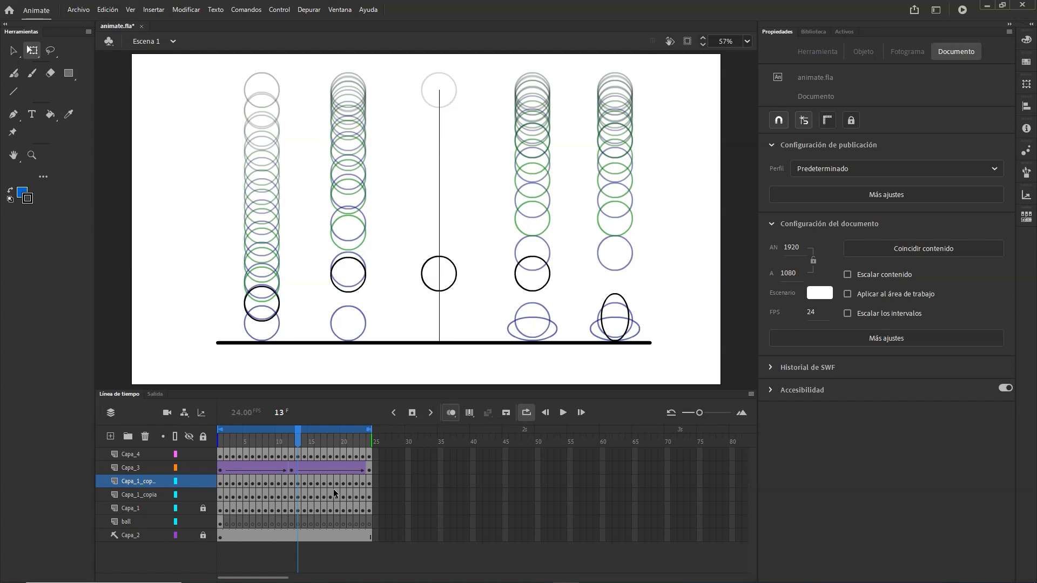
- Lower the balls on frames 14 to 19 of the new duplicate layer by decreasing amounts, frame 14 to about Y 591, and play the animation
click(304, 482)
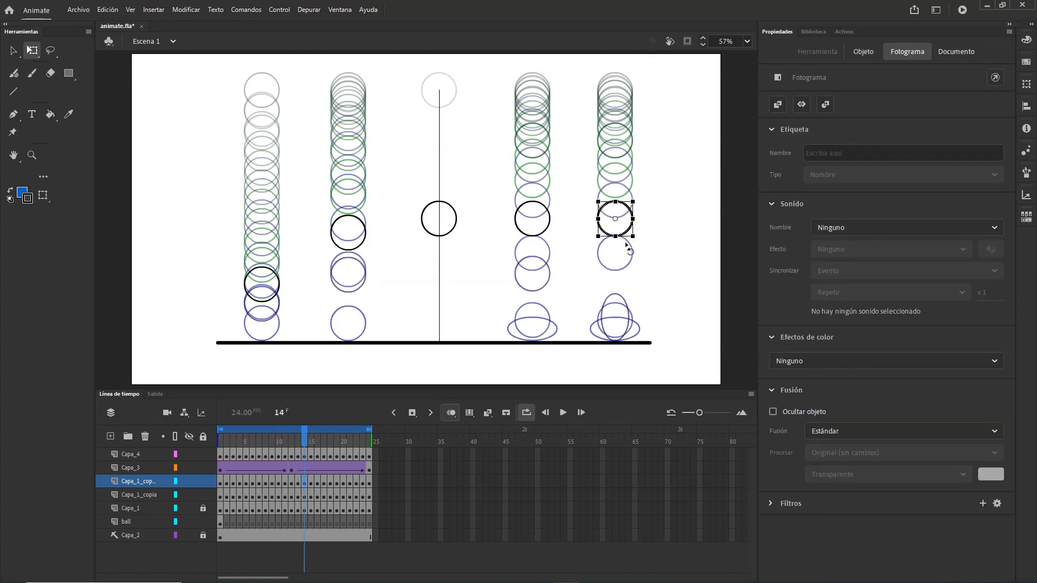
click(15, 51)
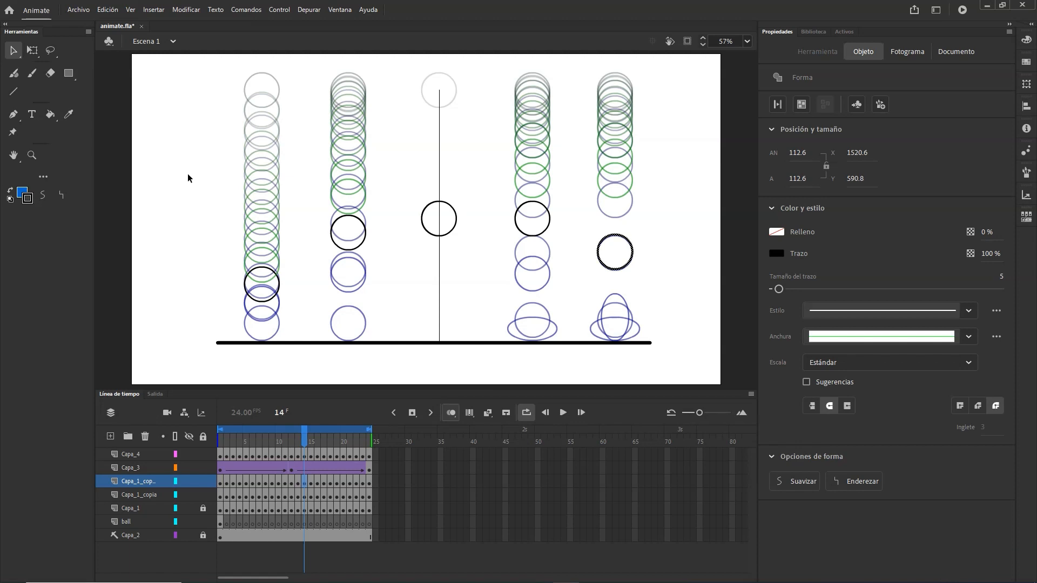
click(310, 483)
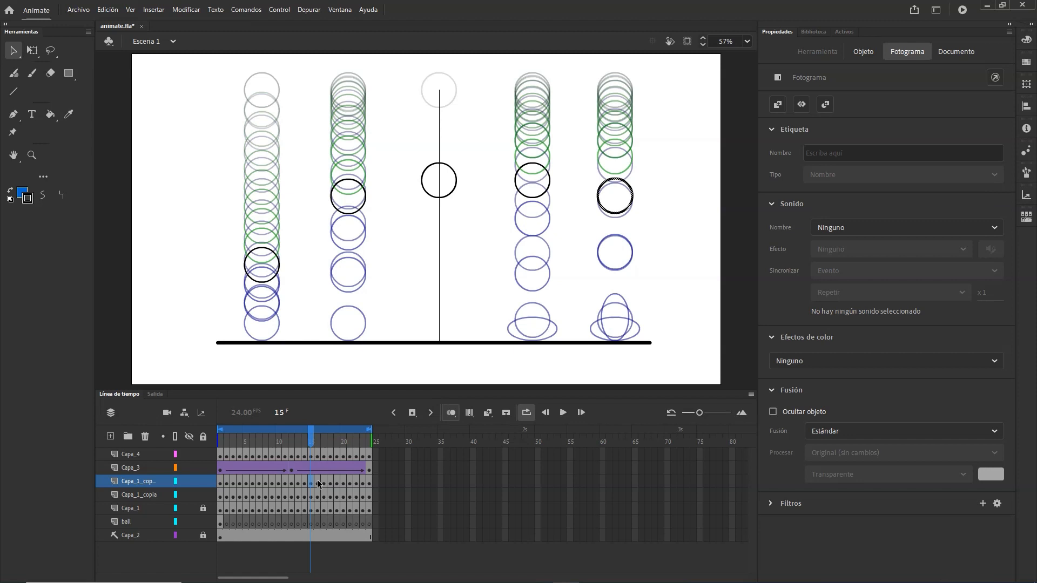
click(318, 484)
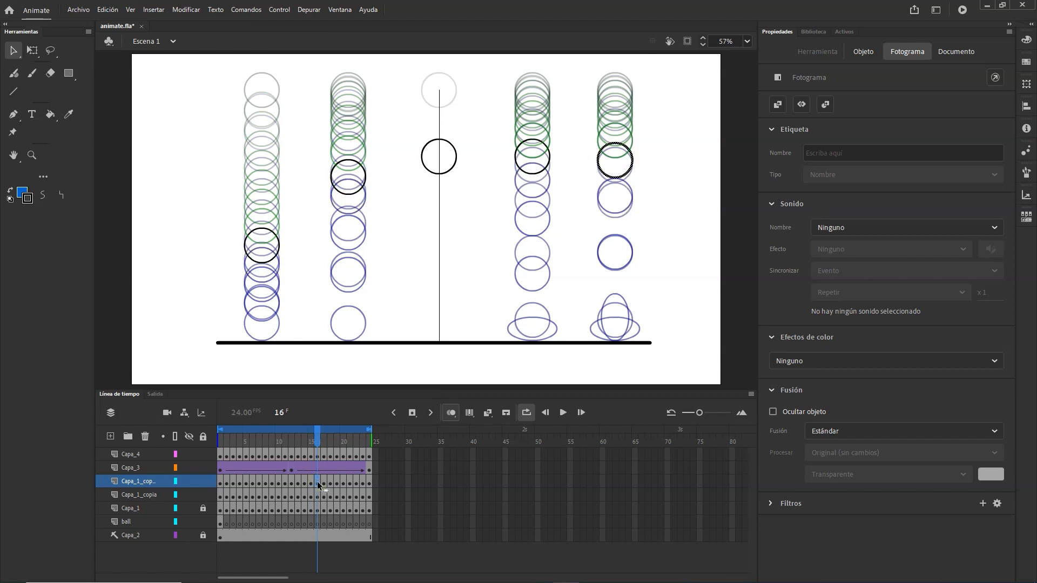
click(324, 484)
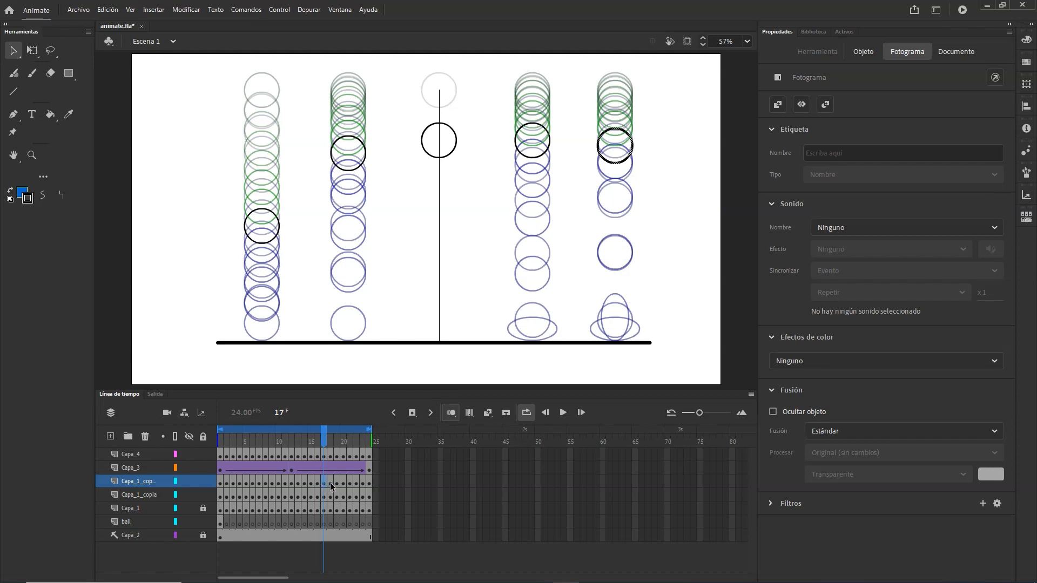
click(332, 485)
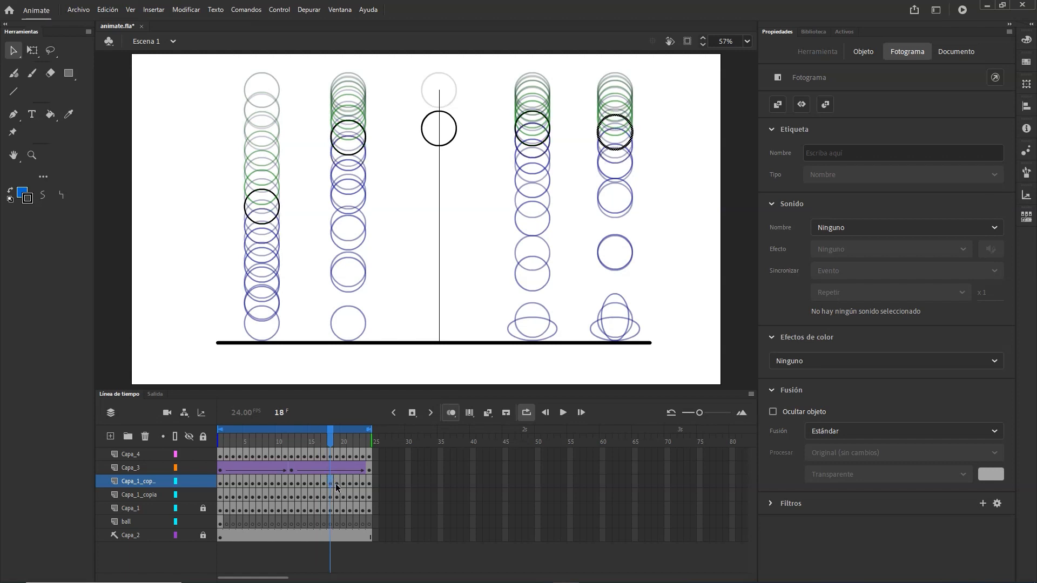
click(337, 484)
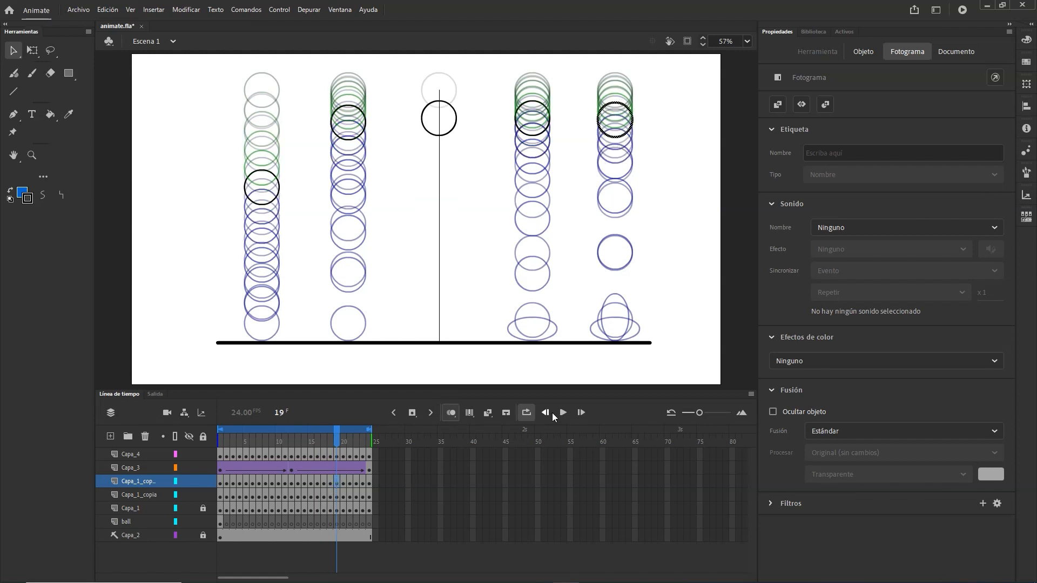
click(563, 414)
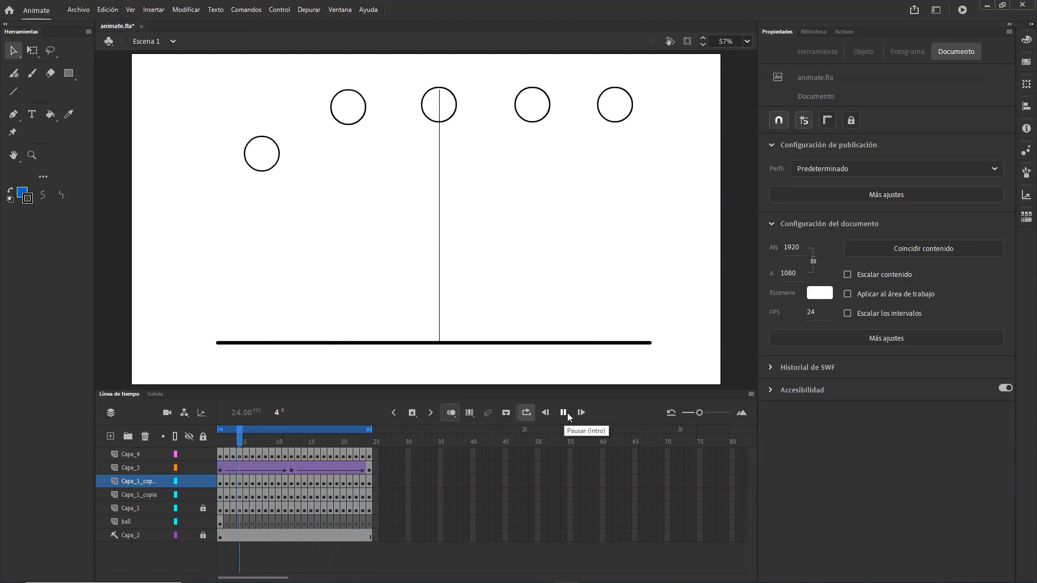